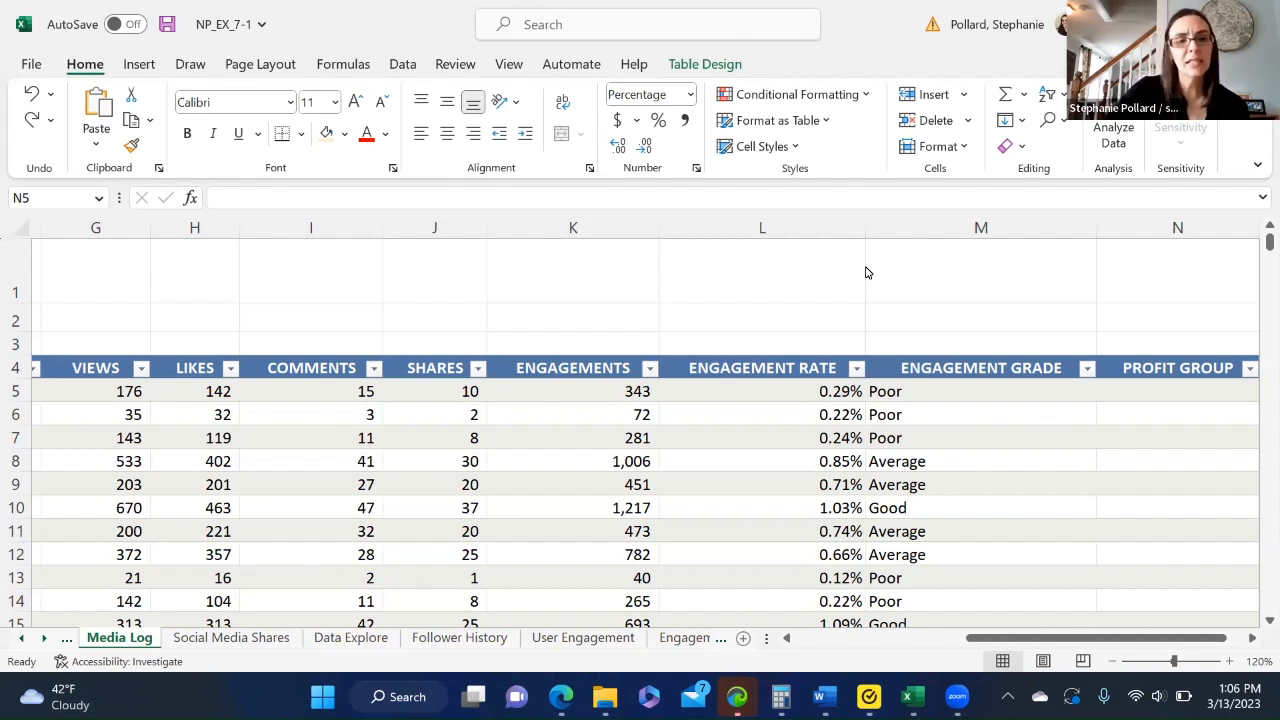
Start a formula in the first Profit Group cell, N5, with an OR test nested inside an IF function
click(1008, 640)
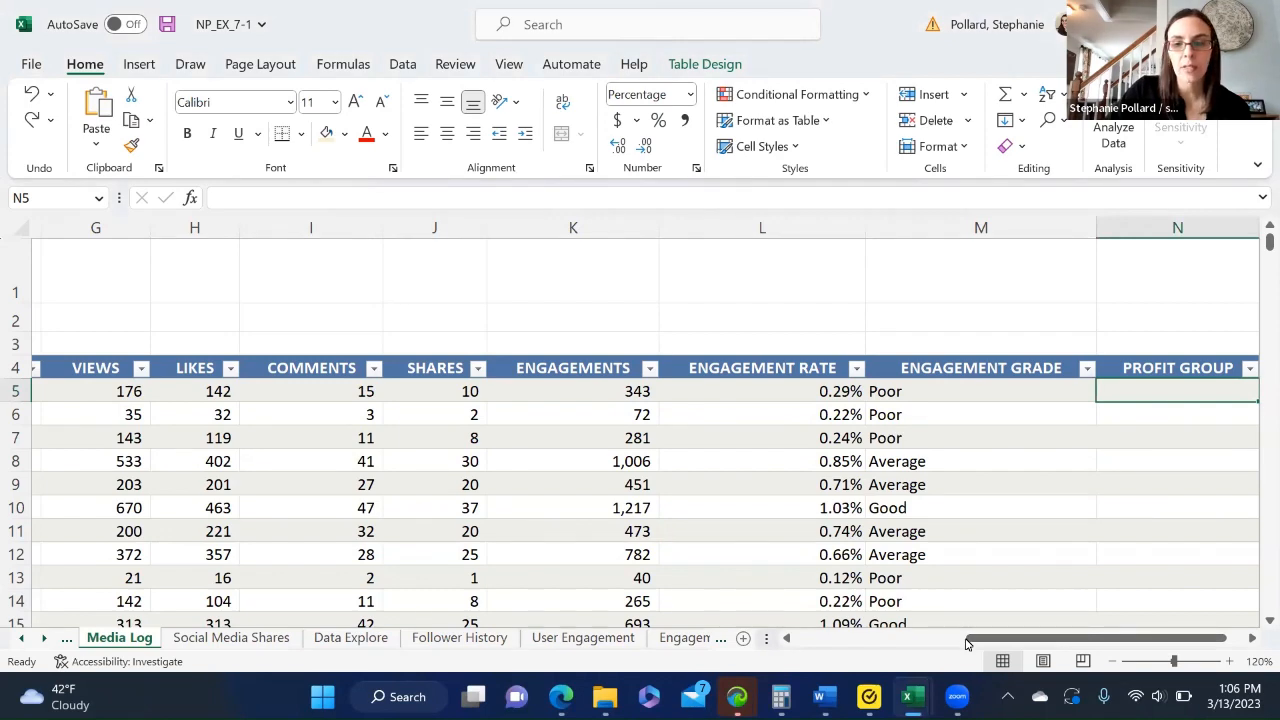
drag(960, 640, 868, 654)
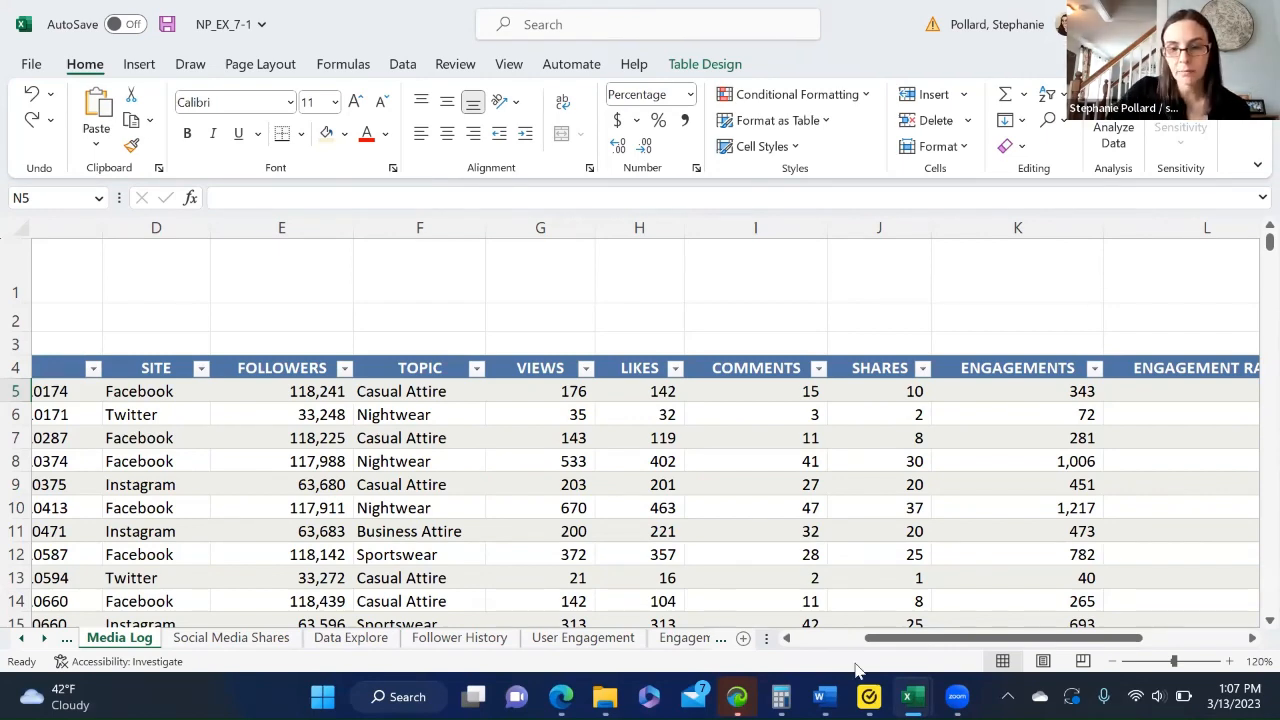
drag(882, 638, 990, 645)
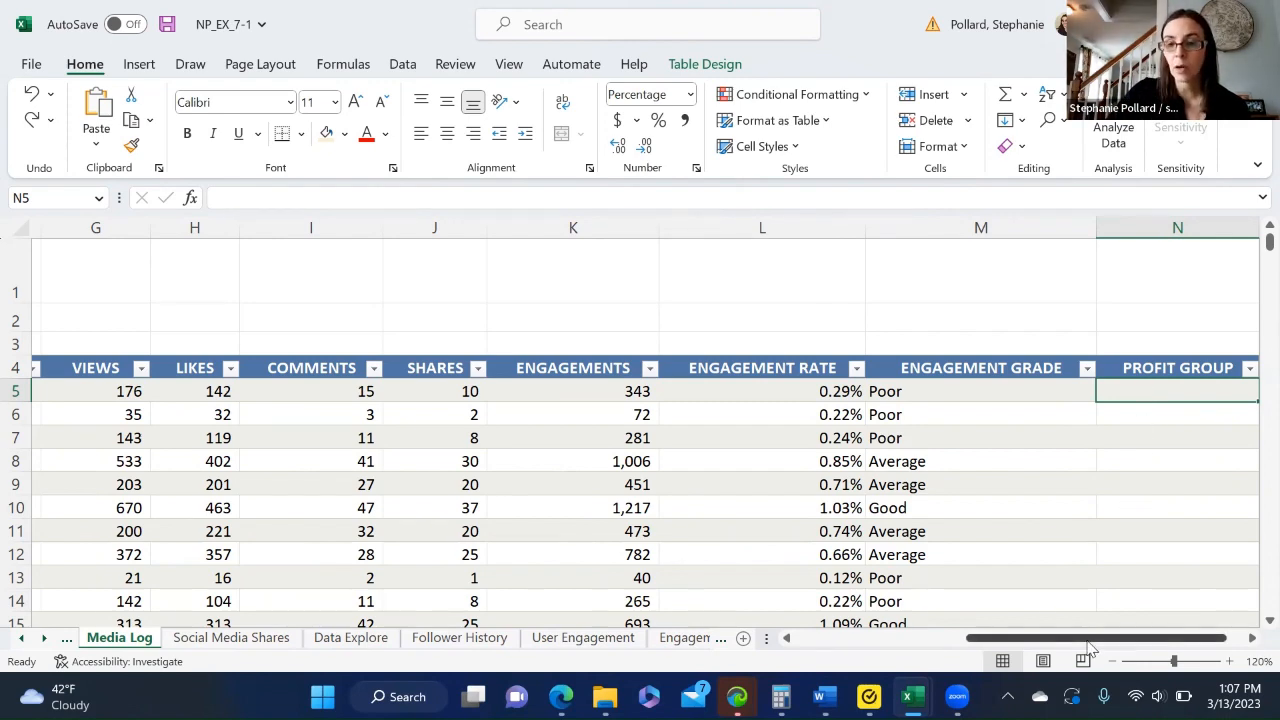
drag(1090, 648, 925, 656)
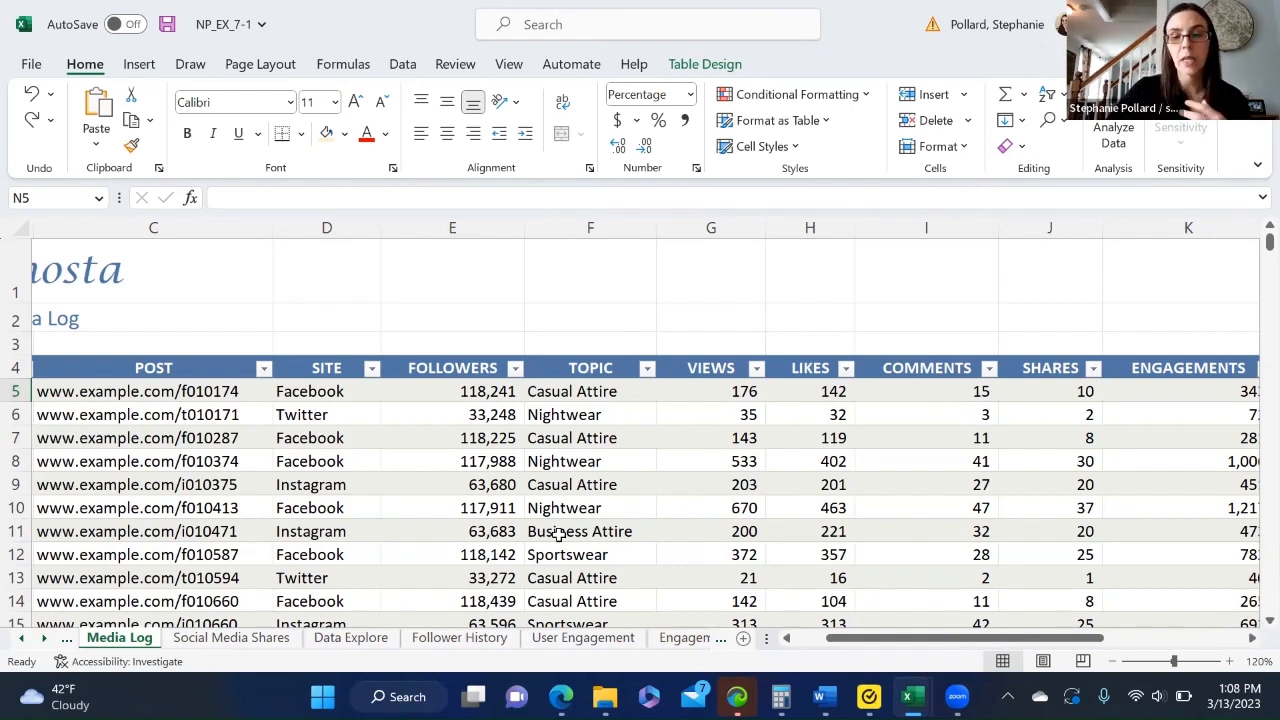
drag(990, 640, 1148, 660)
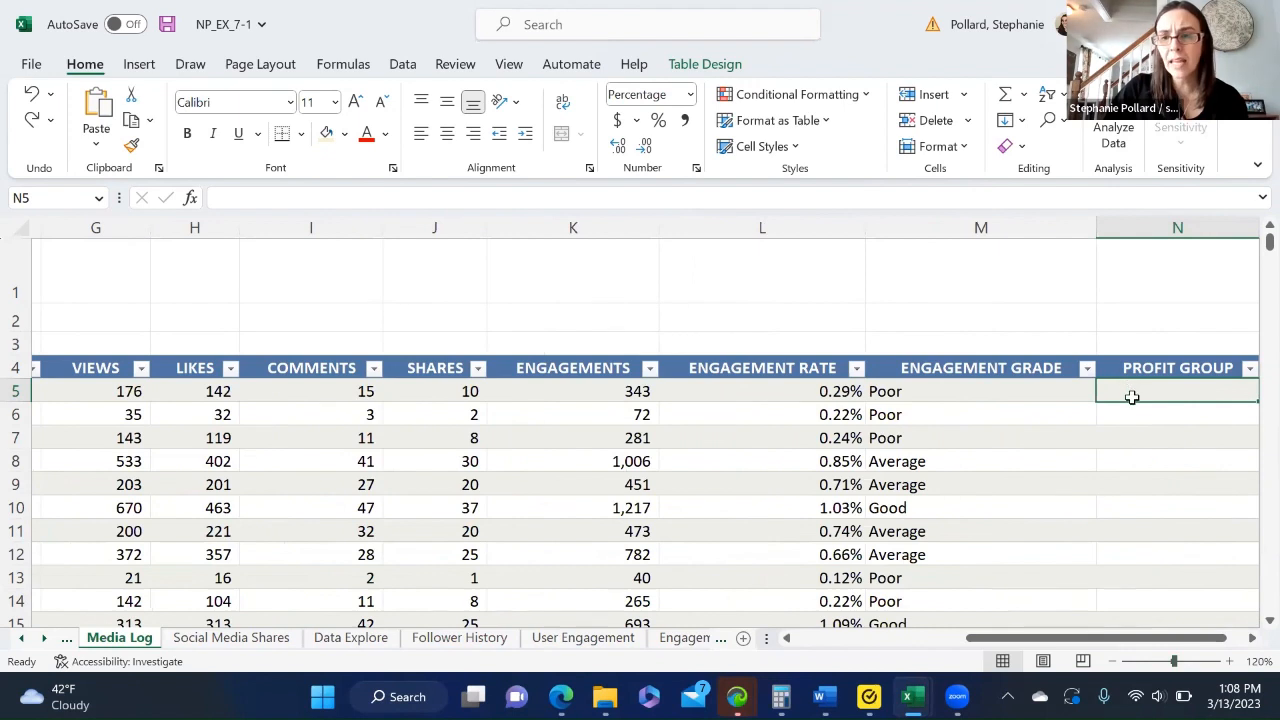
text(=)
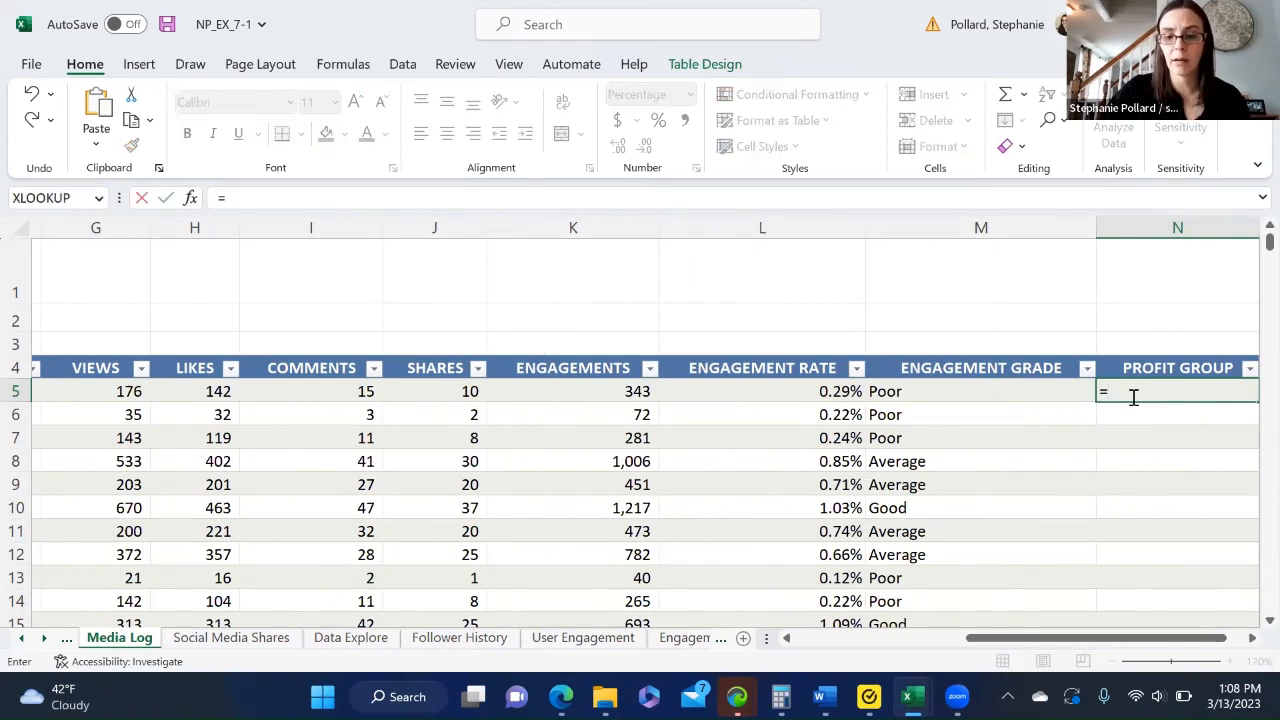
text(if)
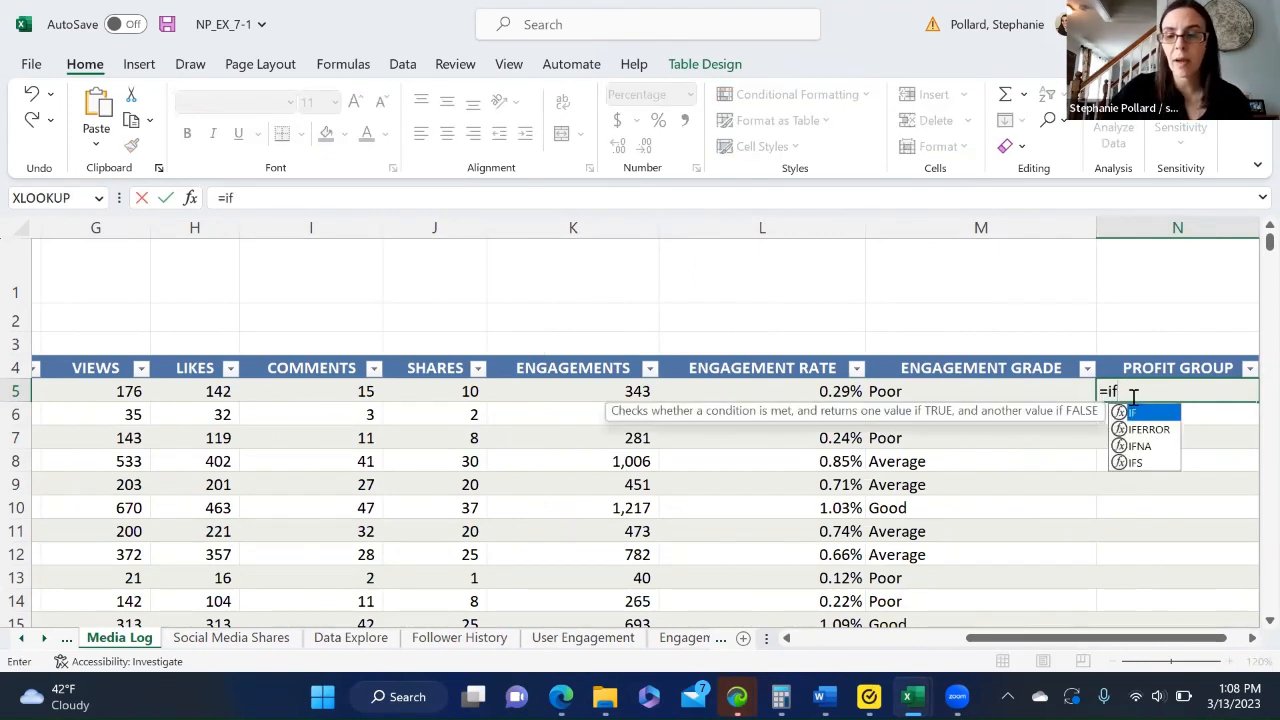
key(BackSpace)
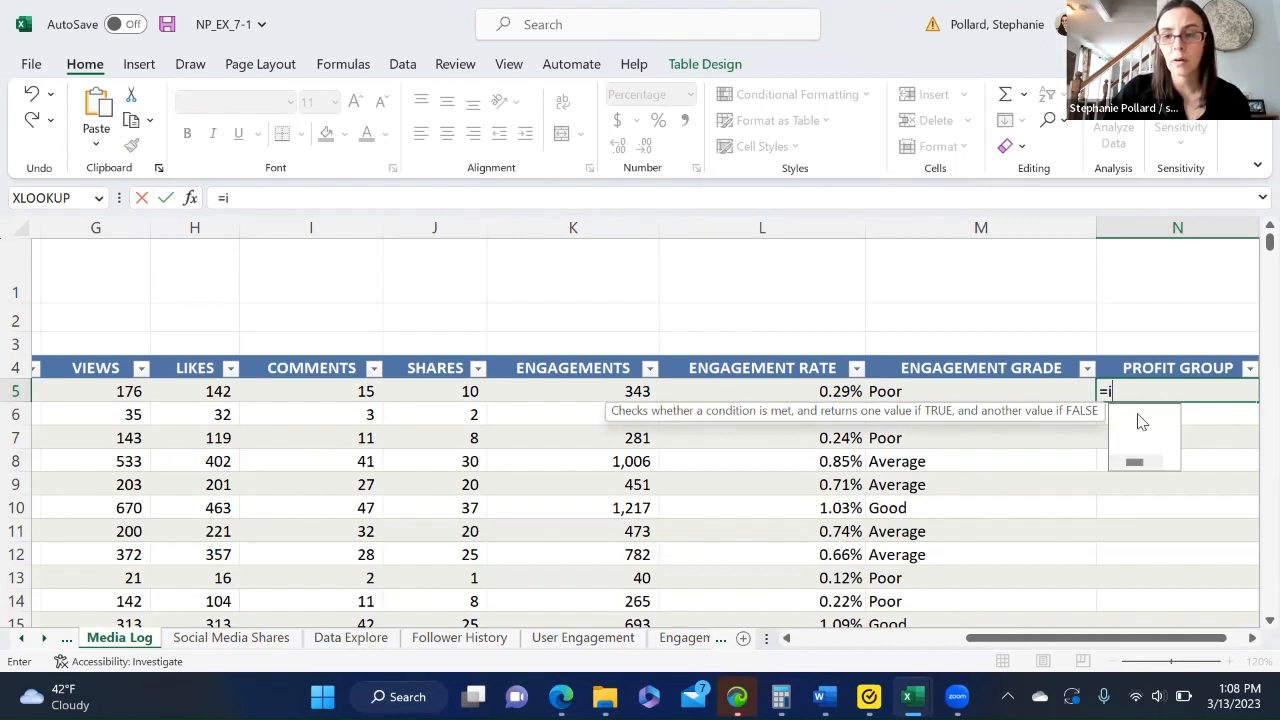
double_click(1138, 414)
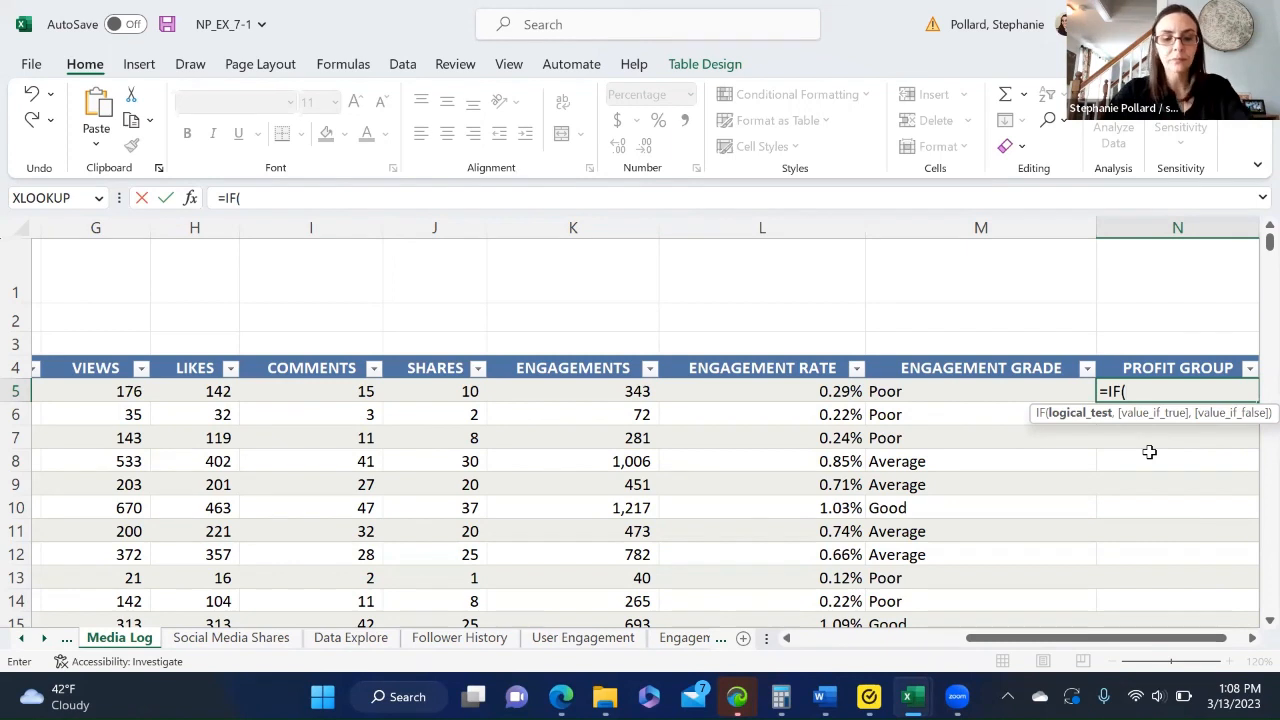
text(or)
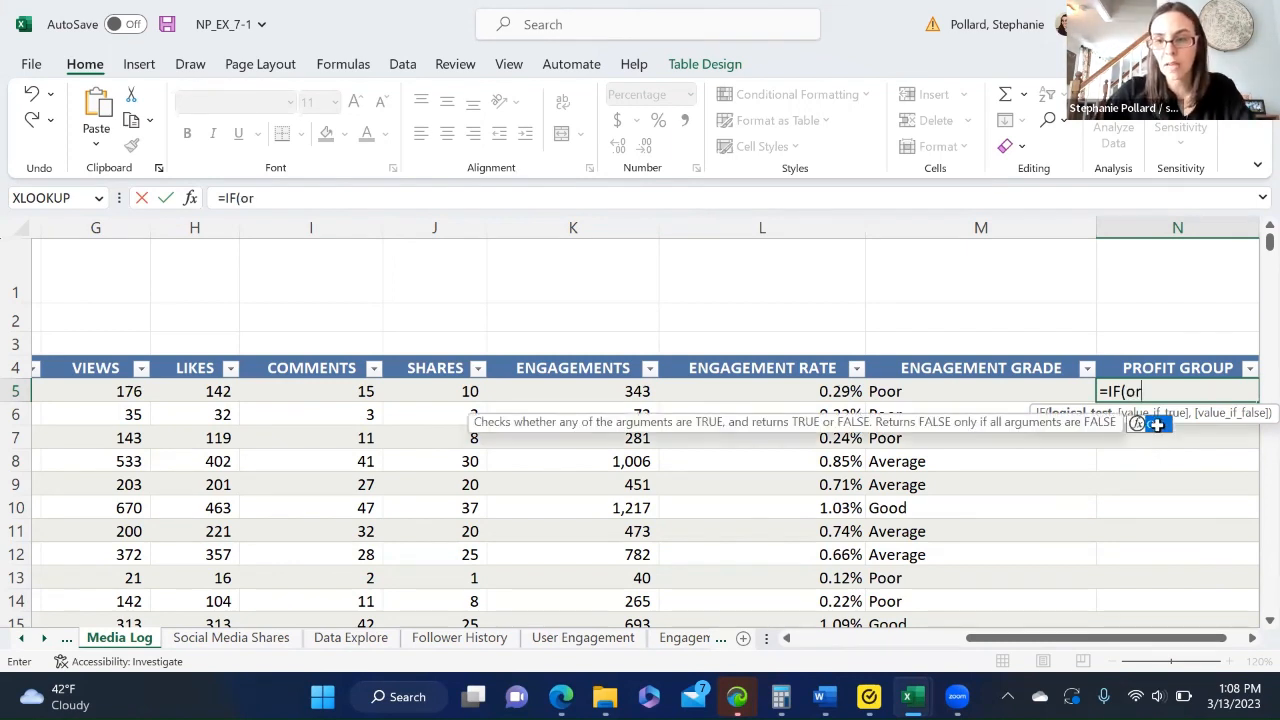
text(()
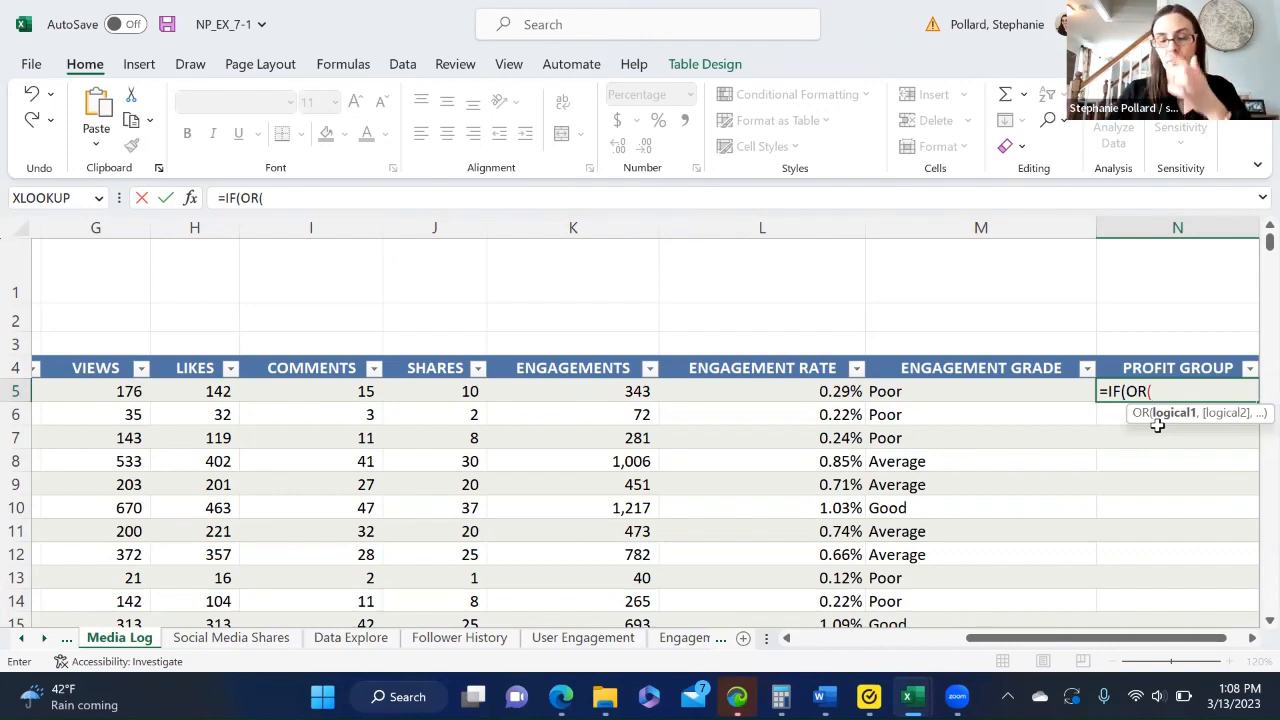
Add the first OR condition, testing whether this row's Topic equals "Business Attire"
drag(1063, 646, 964, 645)
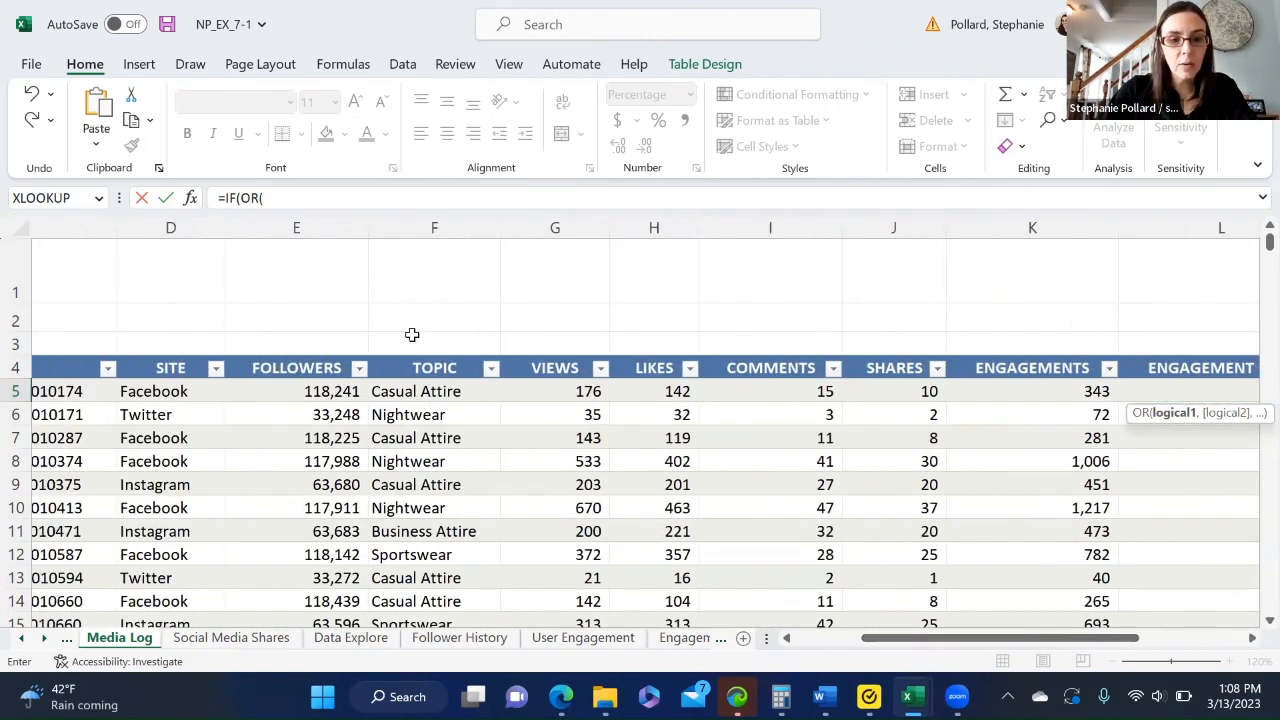
click(412, 392)
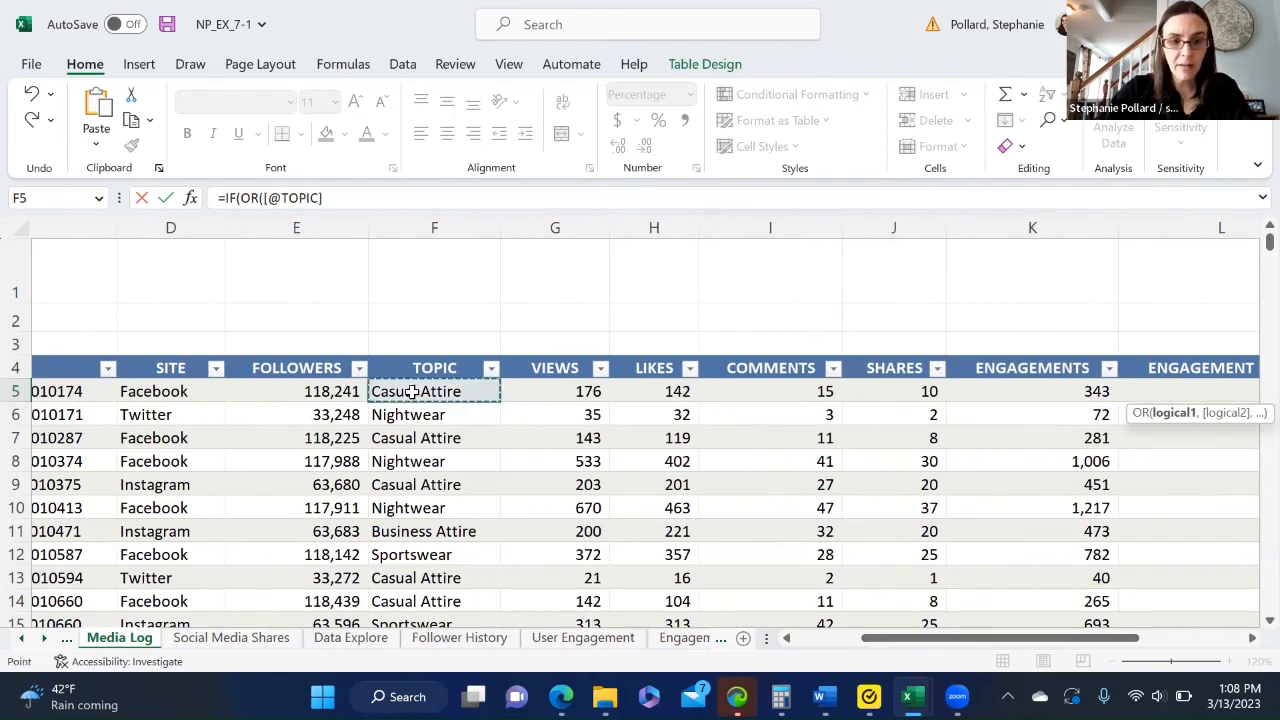
text(=)
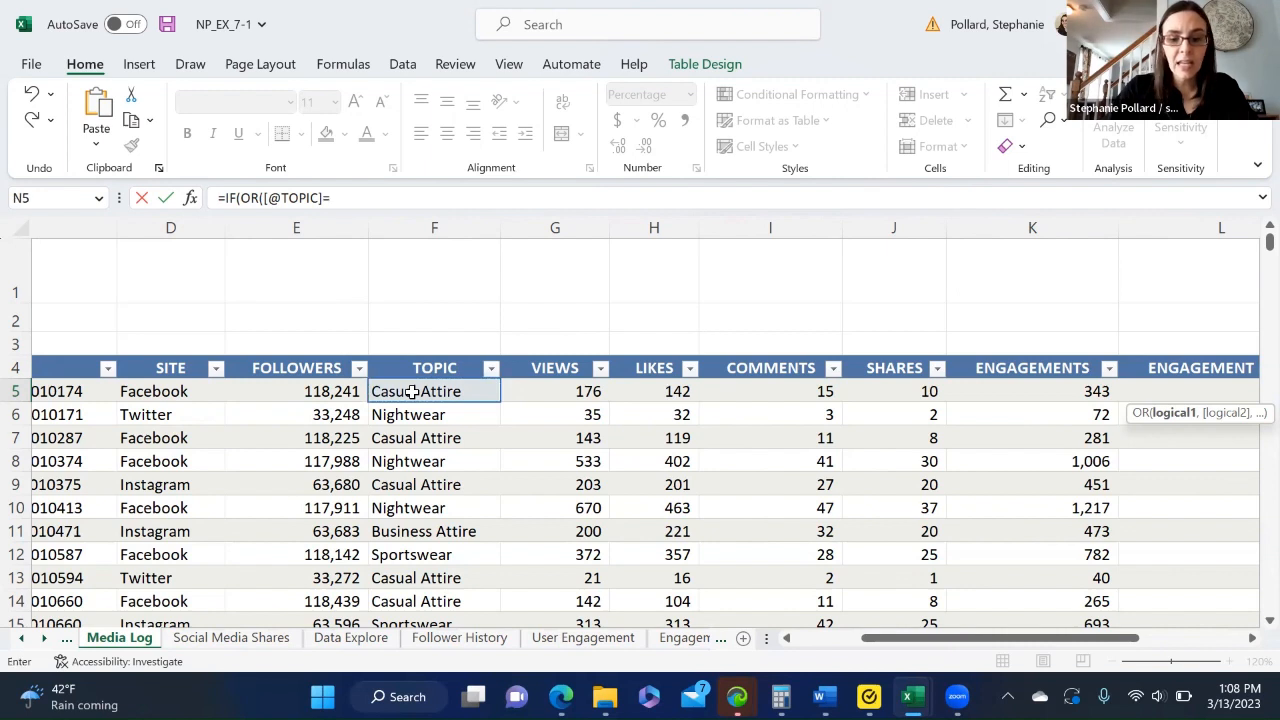
text(")
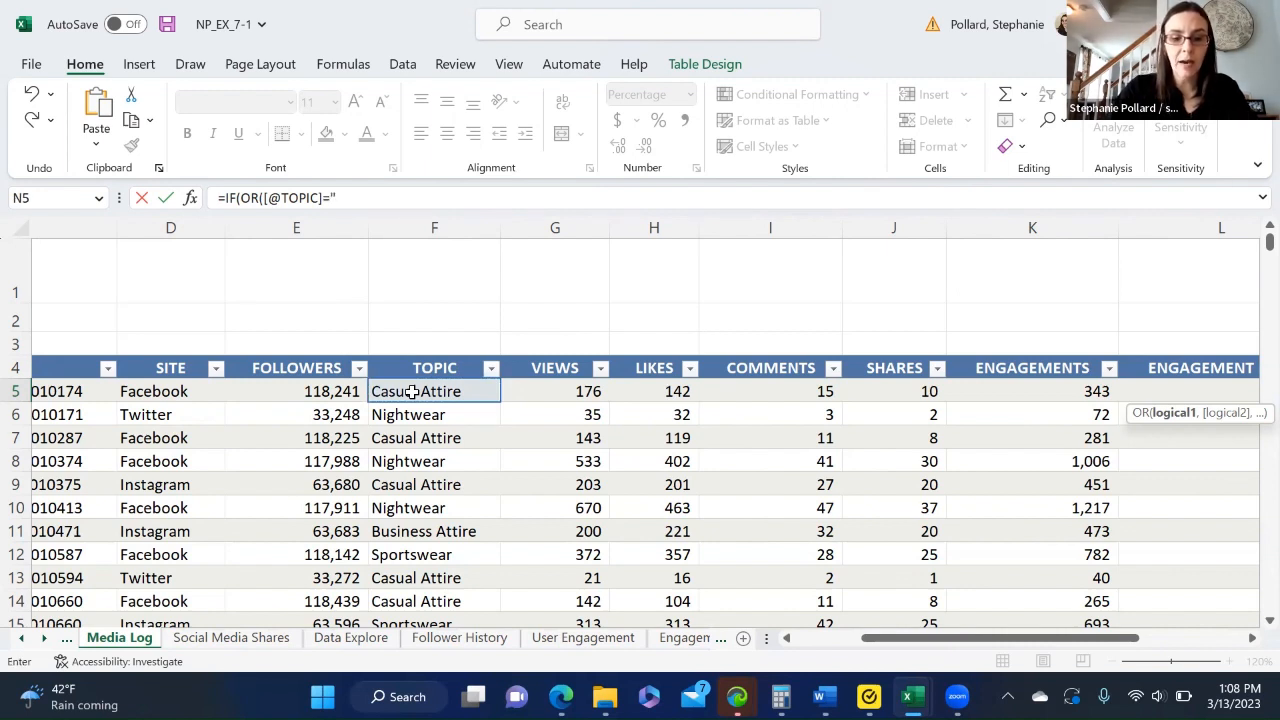
text(Busin)
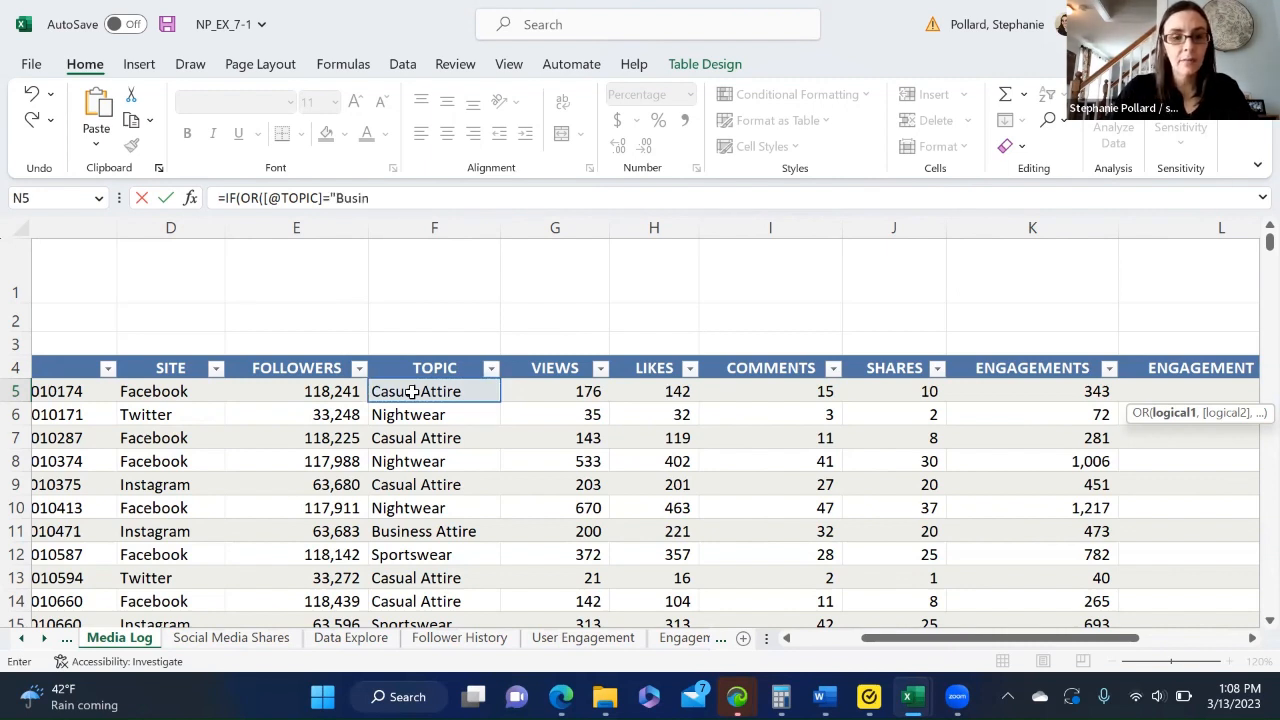
text(ess Attr)
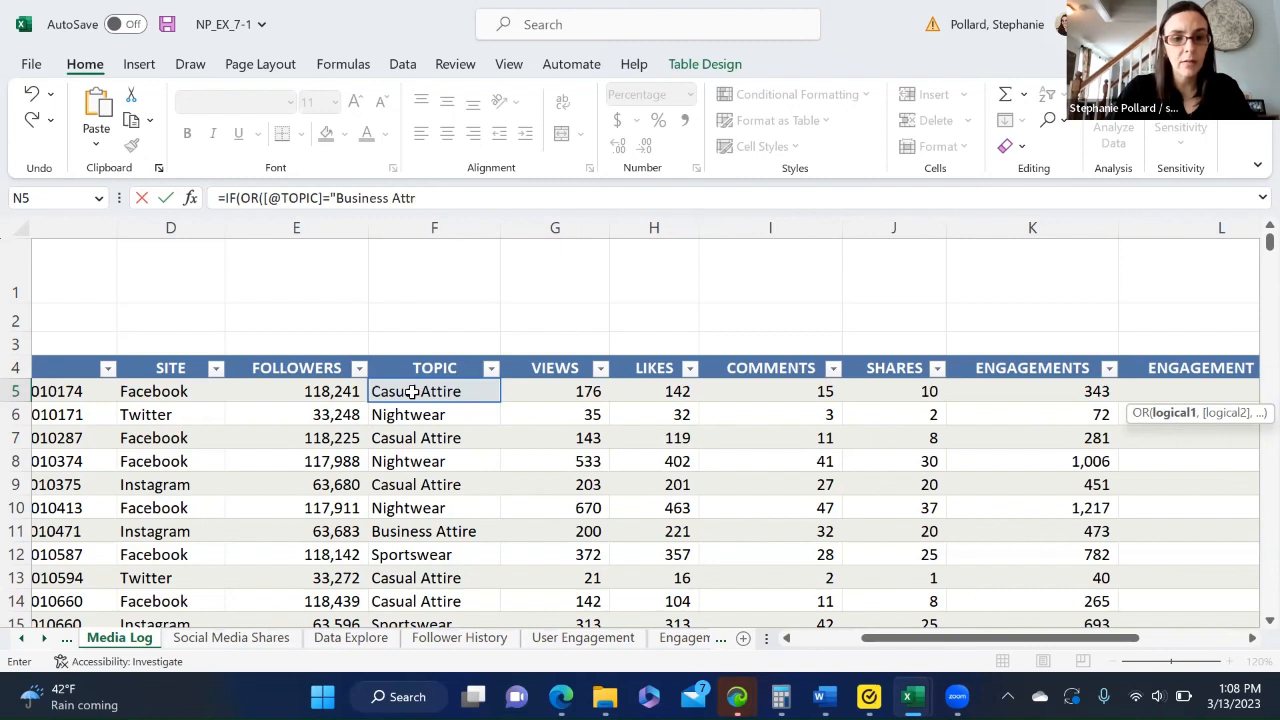
text(ie)
key(BackSpace)
key(BackSpace)
text(ire)
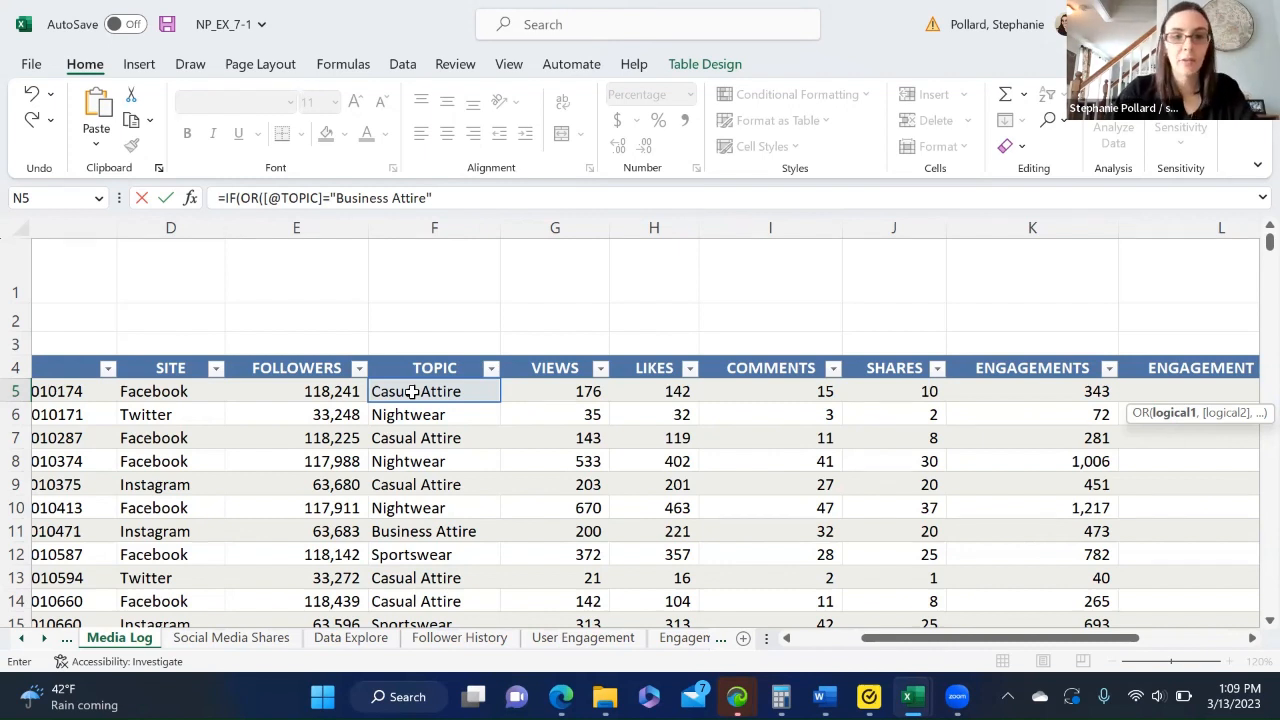
text(",)
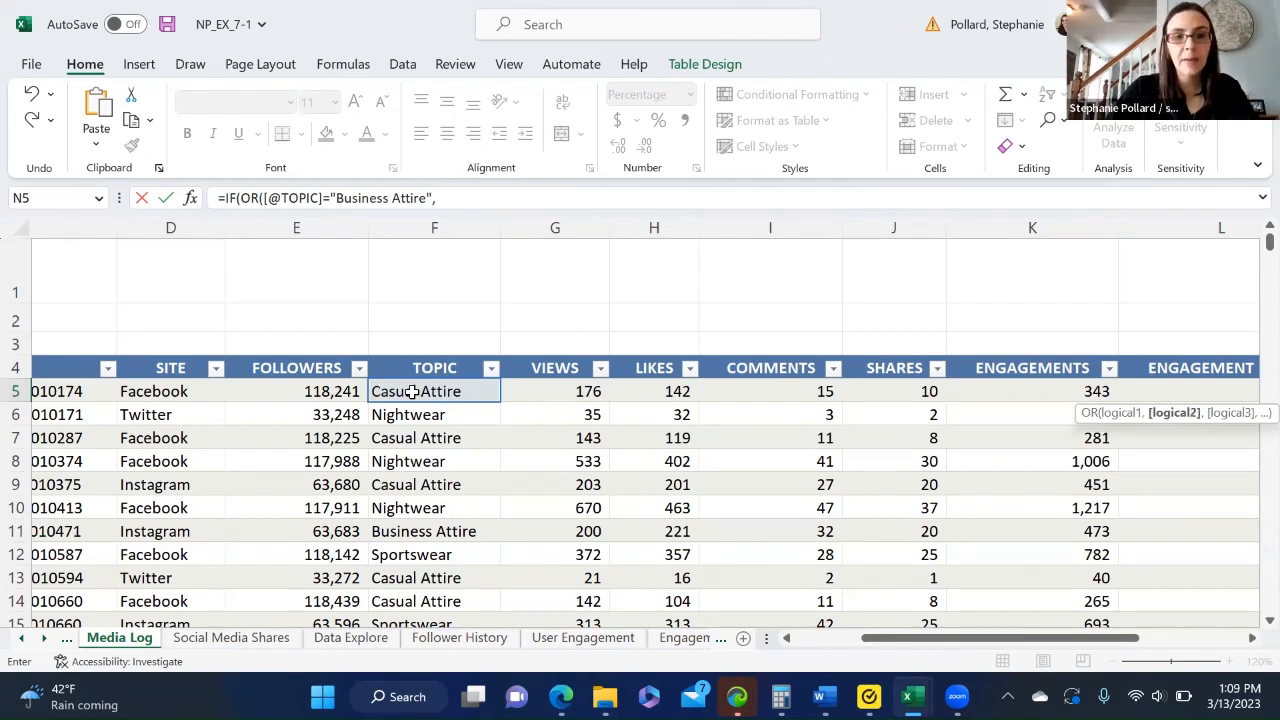
Add the second OR condition, testing whether this row's Topic equals "Nightwear", and close the OR function
click(467, 393)
text(=)
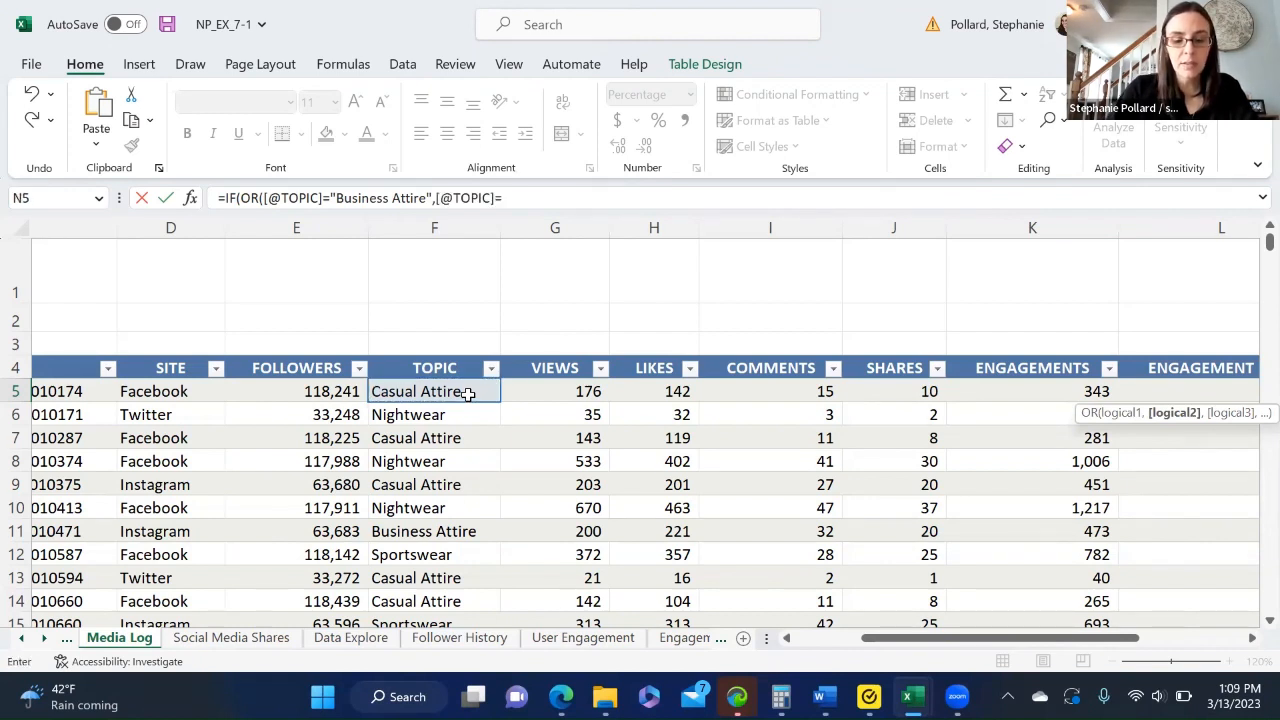
text("Nigh)
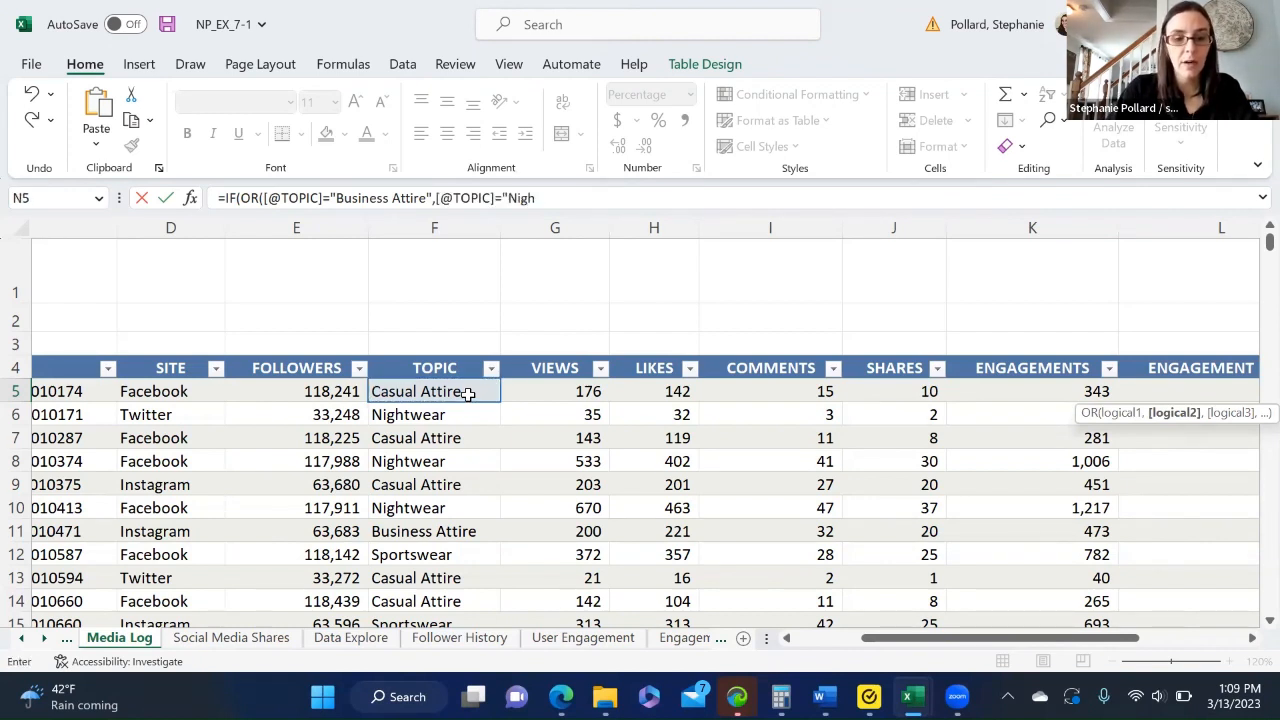
text(twear")
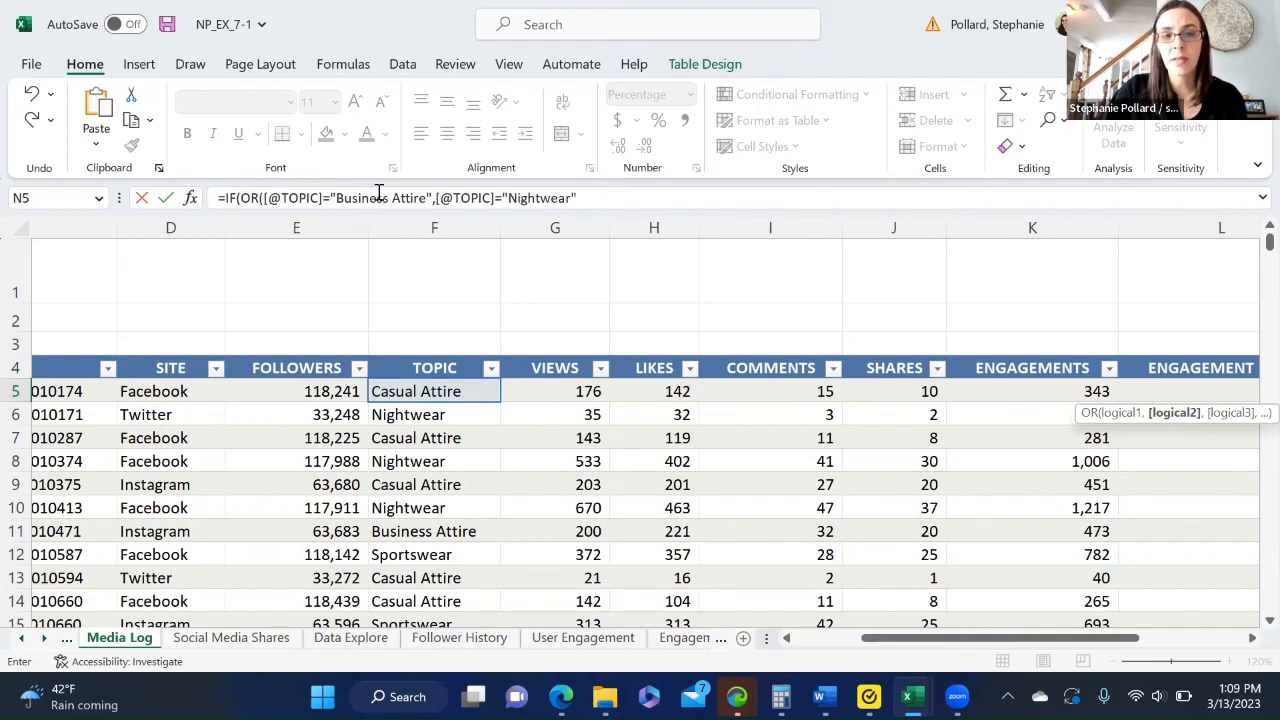
click(589, 197)
text())
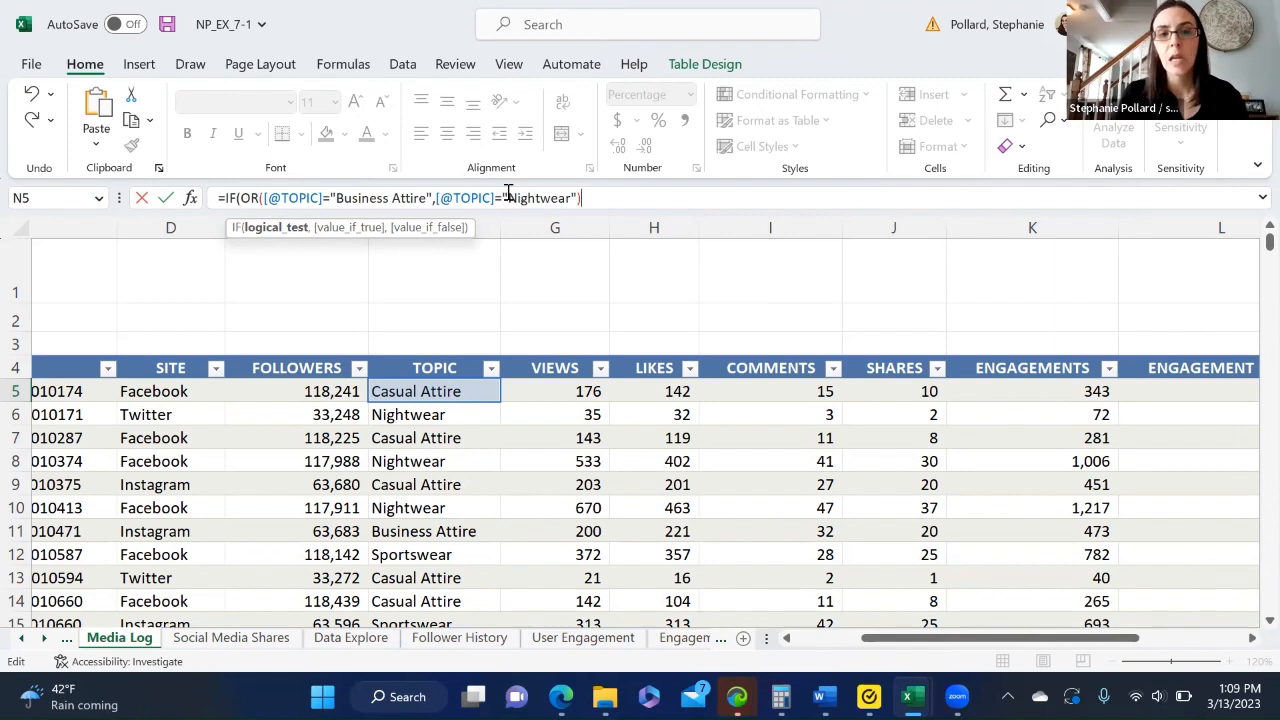
Complete the IF formula to return "High" when true and "Low" when false, and enter it in the Profit Group column
text(,)
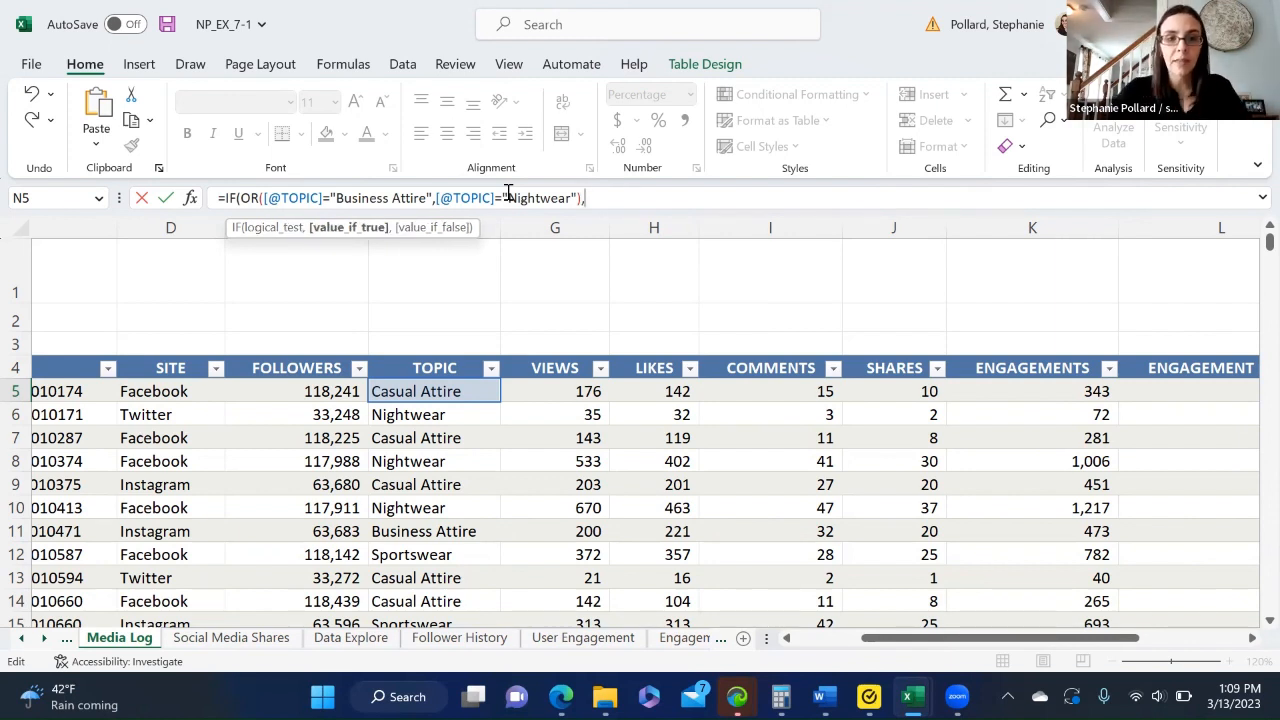
text(High)
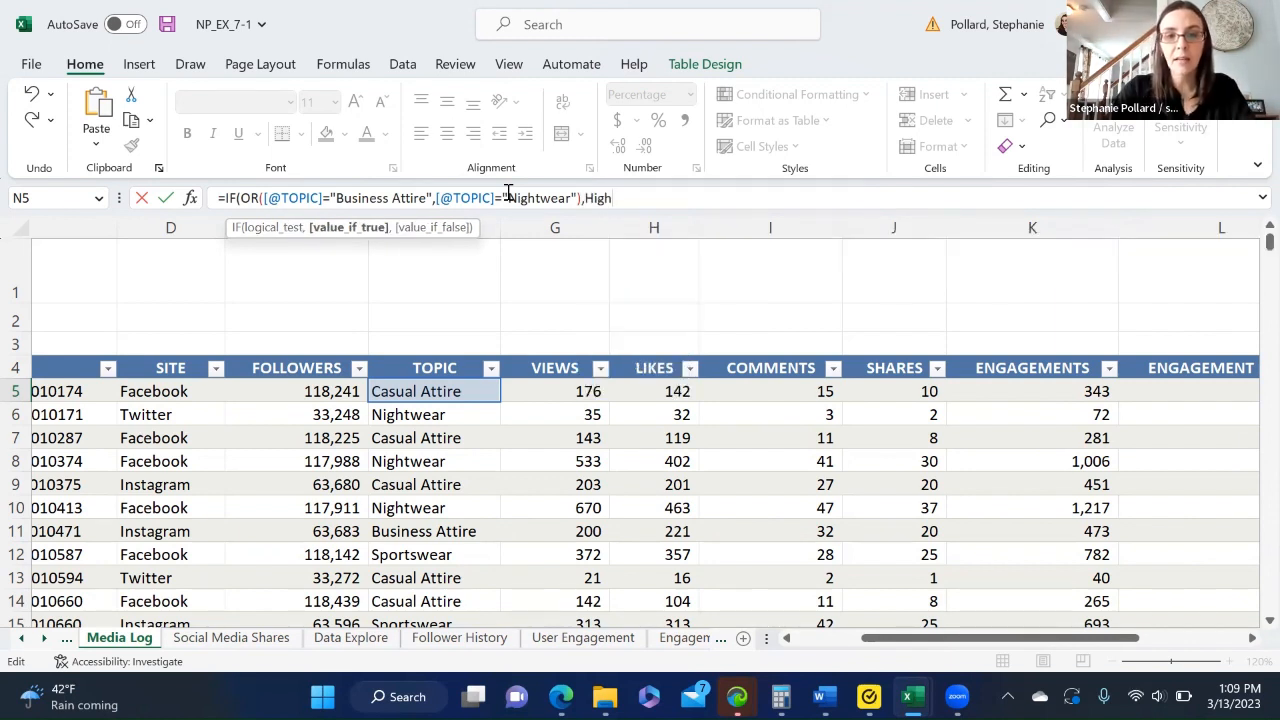
key(BackSpace)
key(BackSpace)
key(BackSpace)
key(BackSpace)
text("High",)
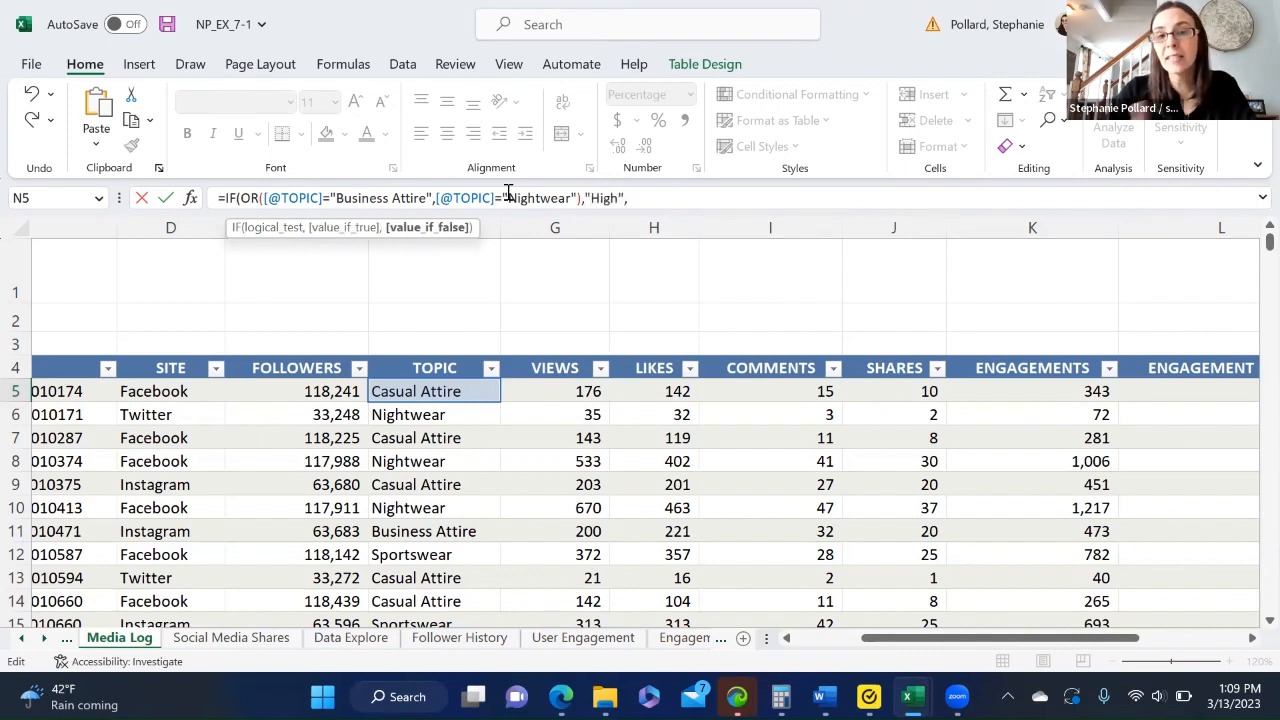
text("Low)
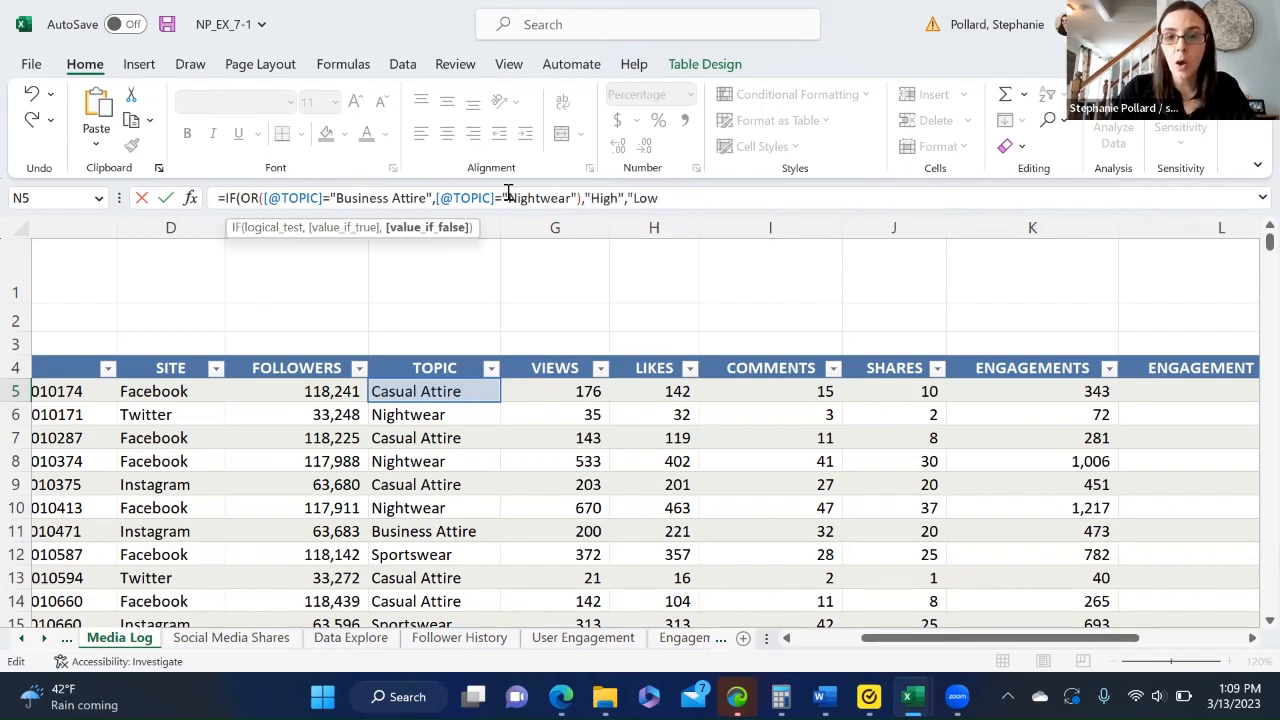
text("))
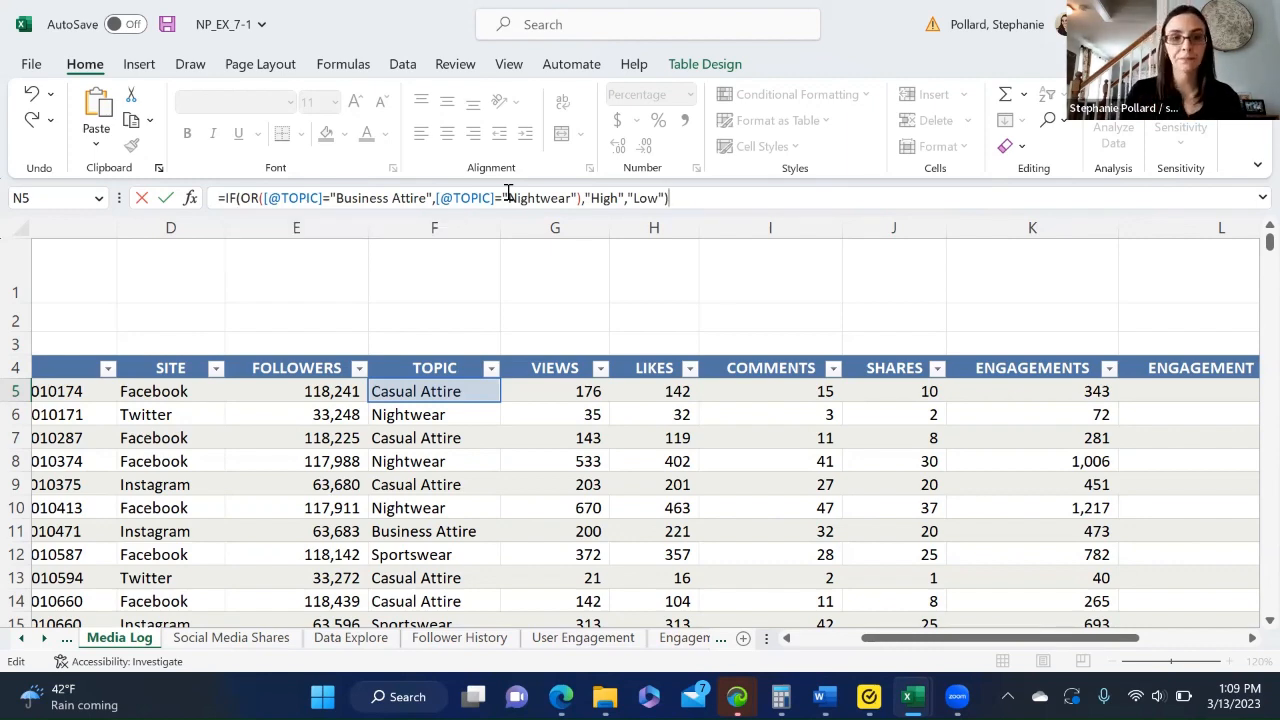
key(Return)
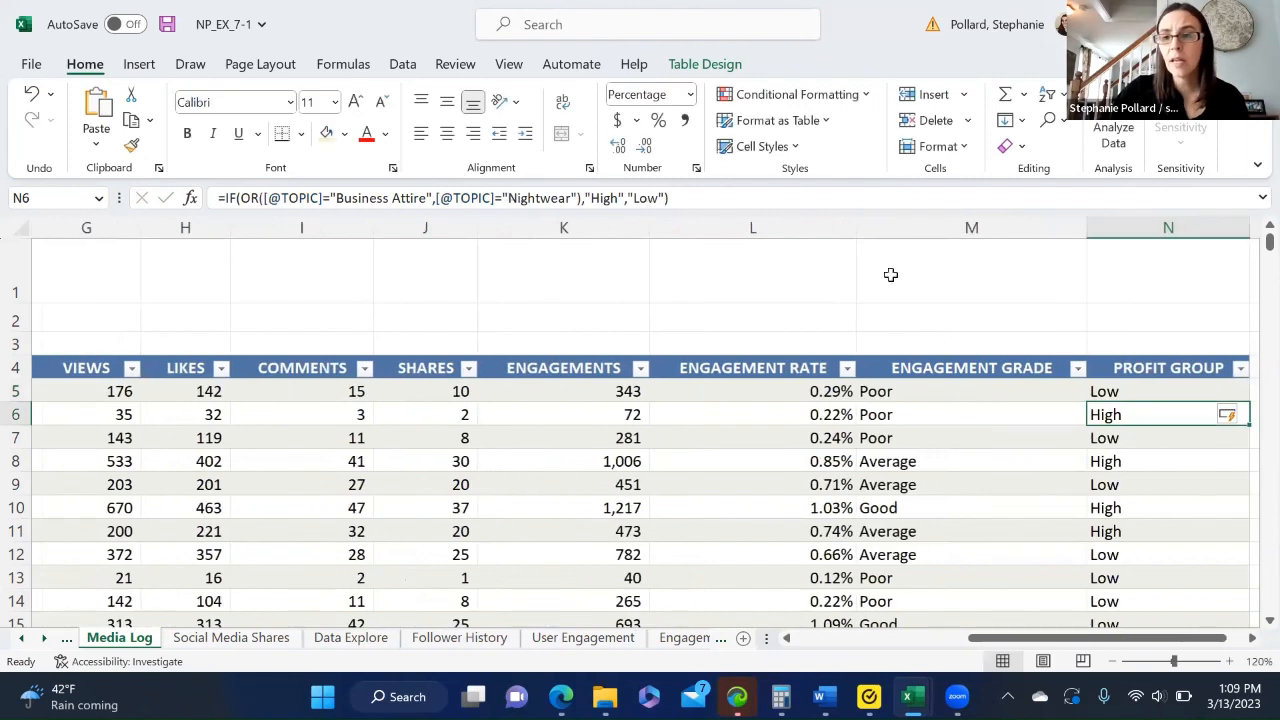
Review the Profit Group formula in N5 against the Topic column of the Media Log table
click(1126, 395)
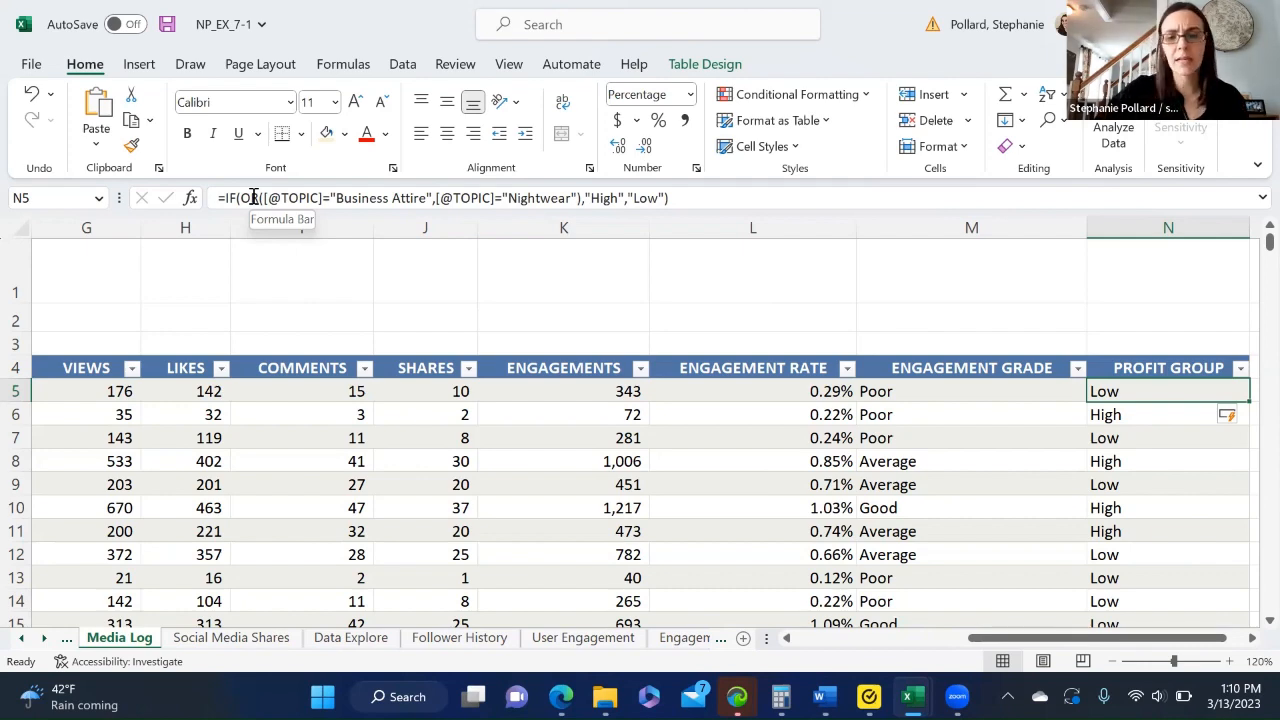
drag(1038, 640, 878, 678)
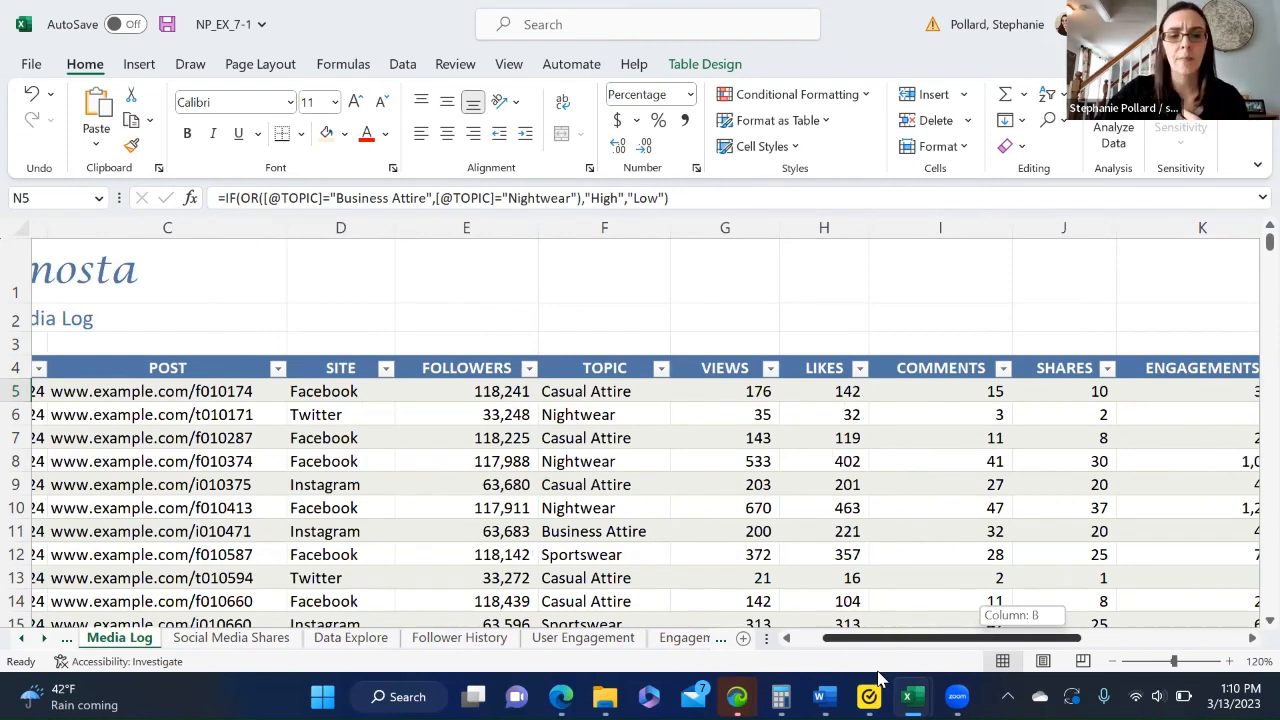
drag(878, 678, 1030, 662)
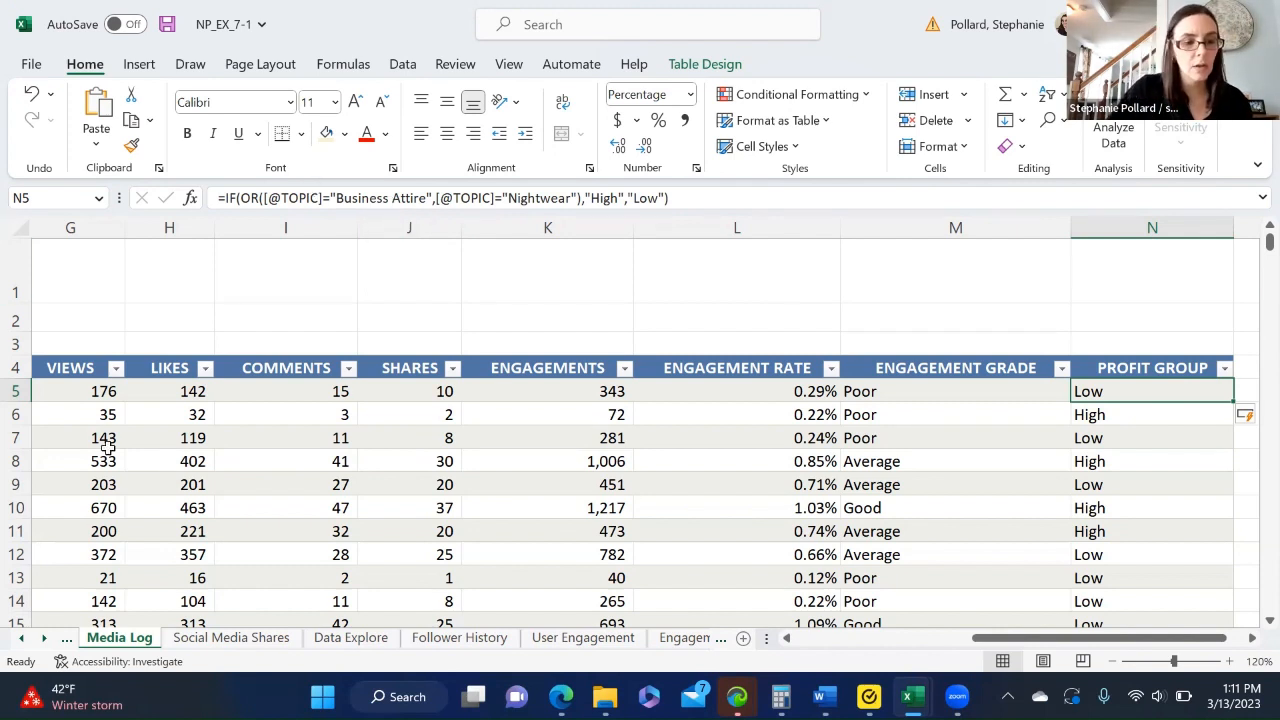
Open the Dashboard worksheet at the Posts, Views and Followers boxes for Facebook, Instagram, Twitter and All
click(21, 638)
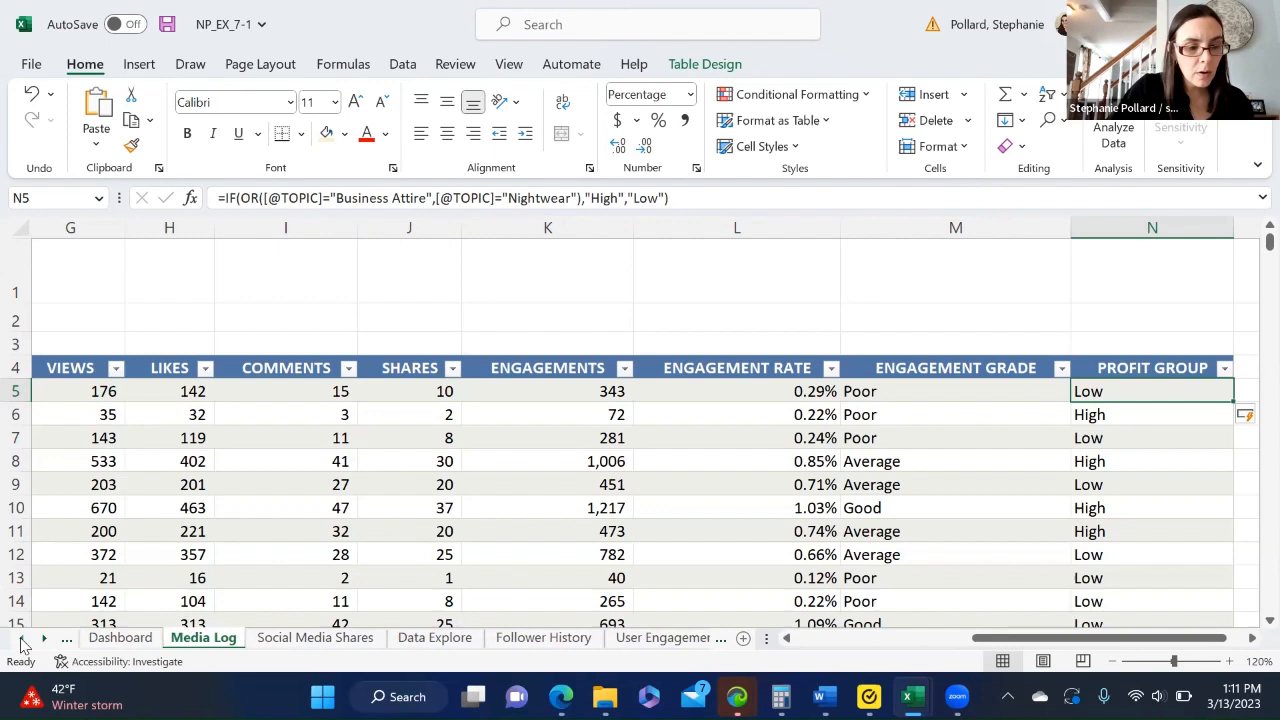
click(115, 638)
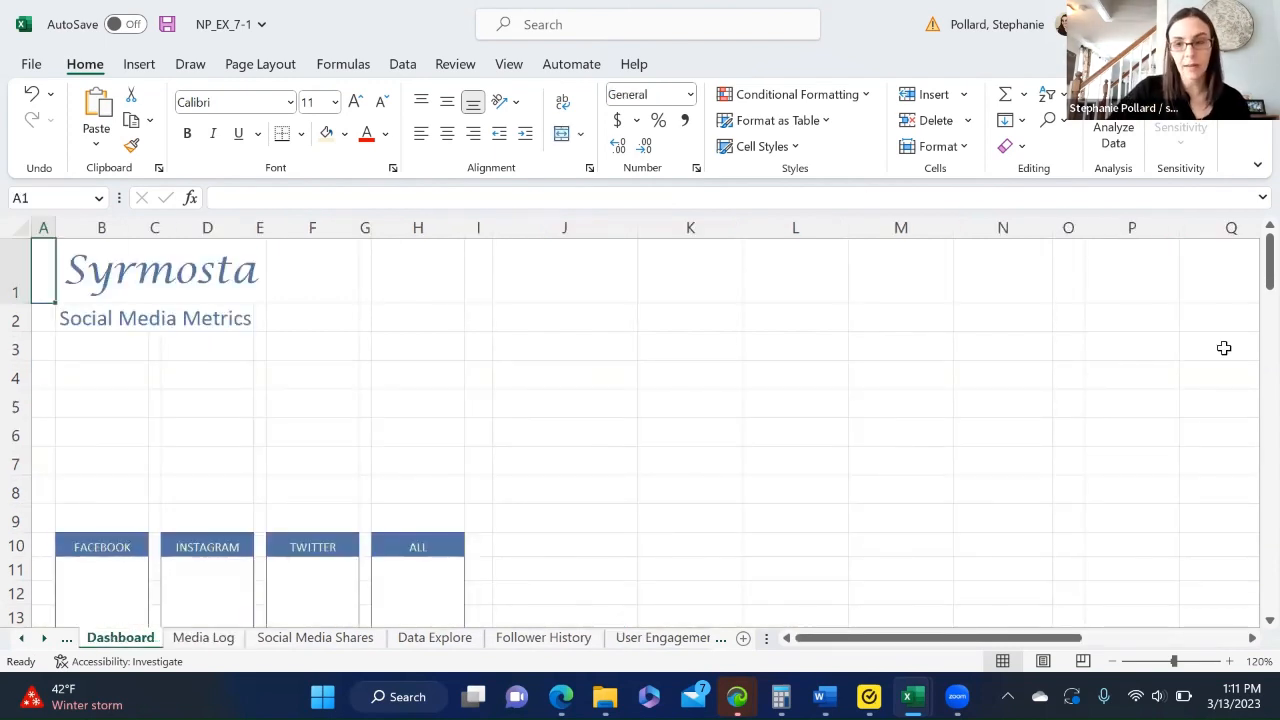
drag(1267, 280, 1253, 326)
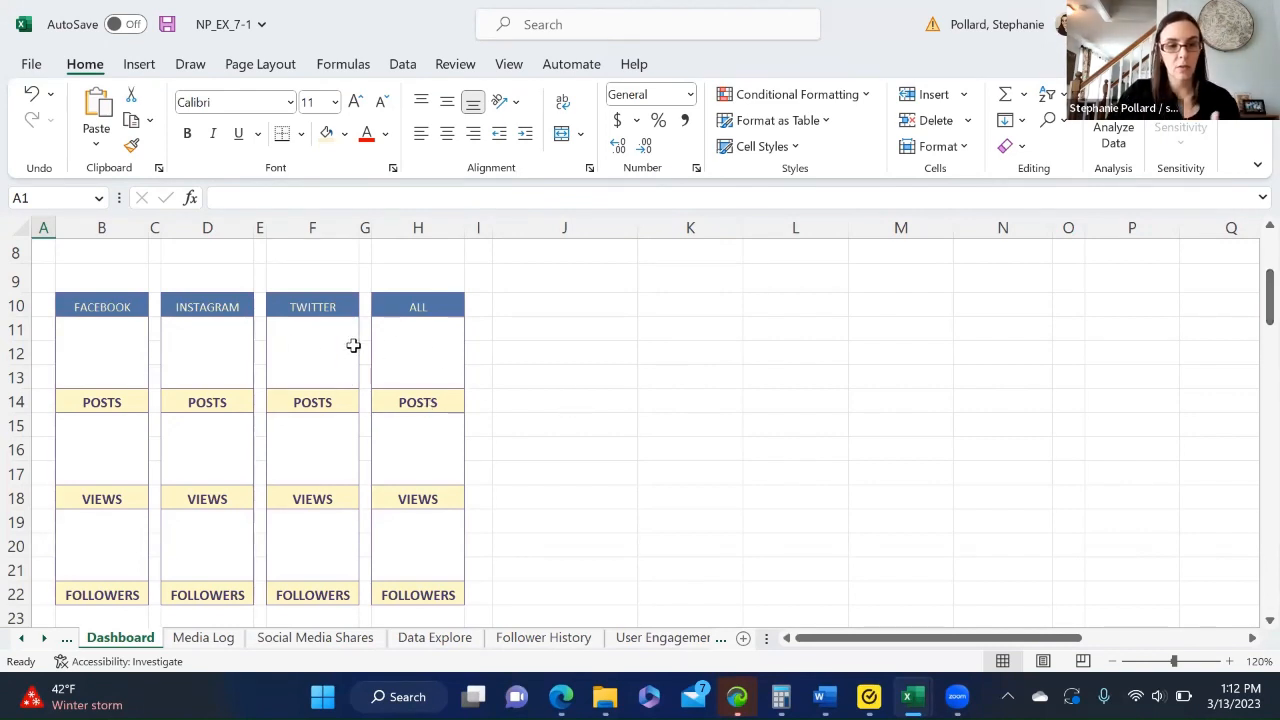
Start a COUNTIF formula in the Facebook Posts box, cell B11
click(105, 358)
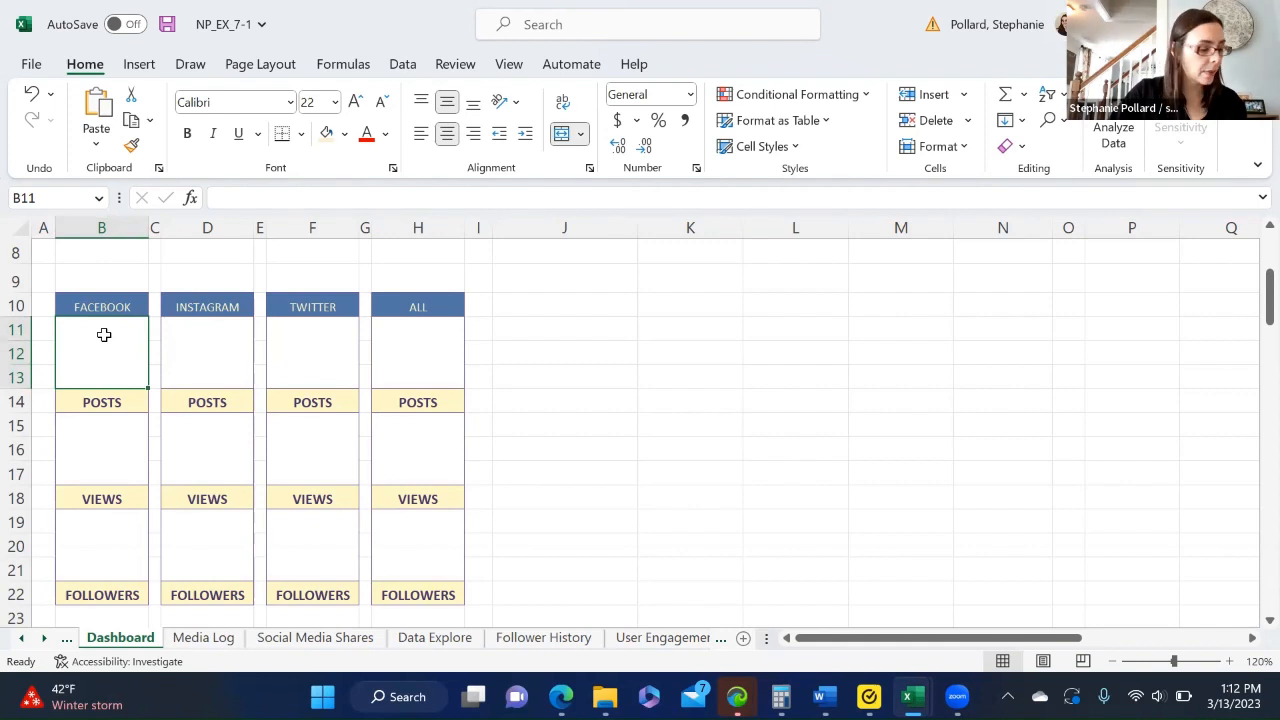
double_click(104, 335)
text(=)
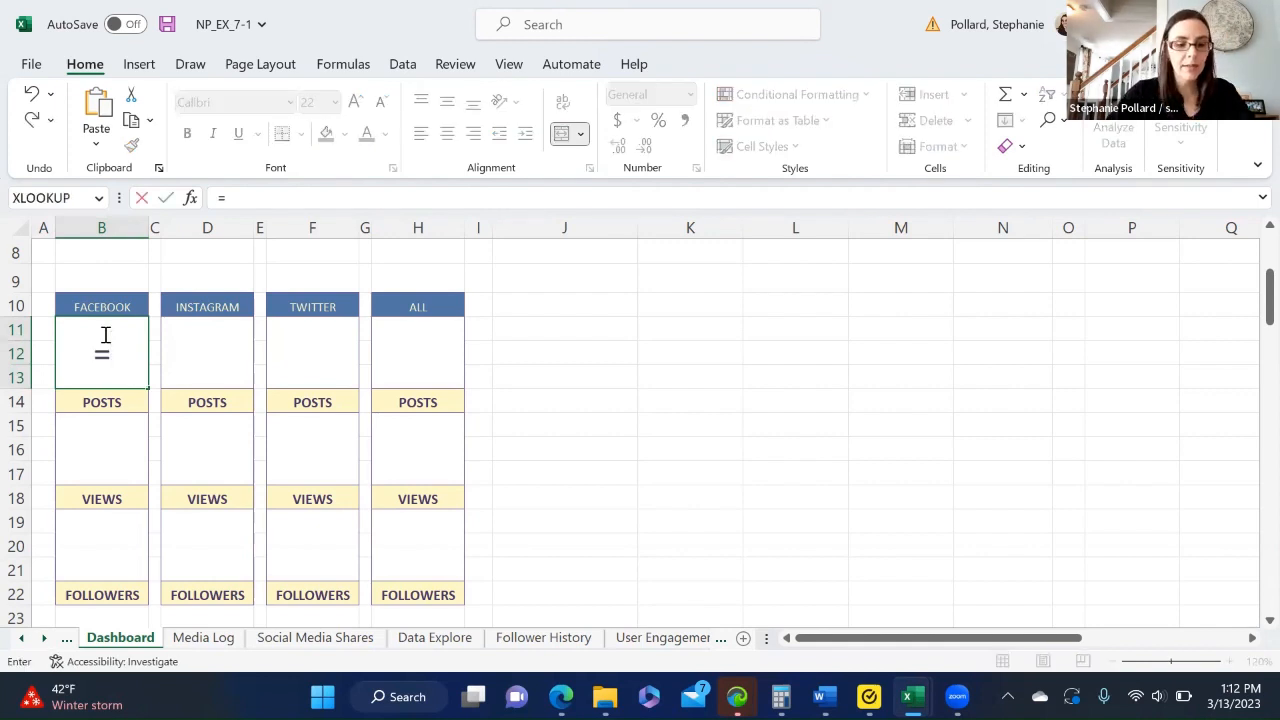
text(countif)
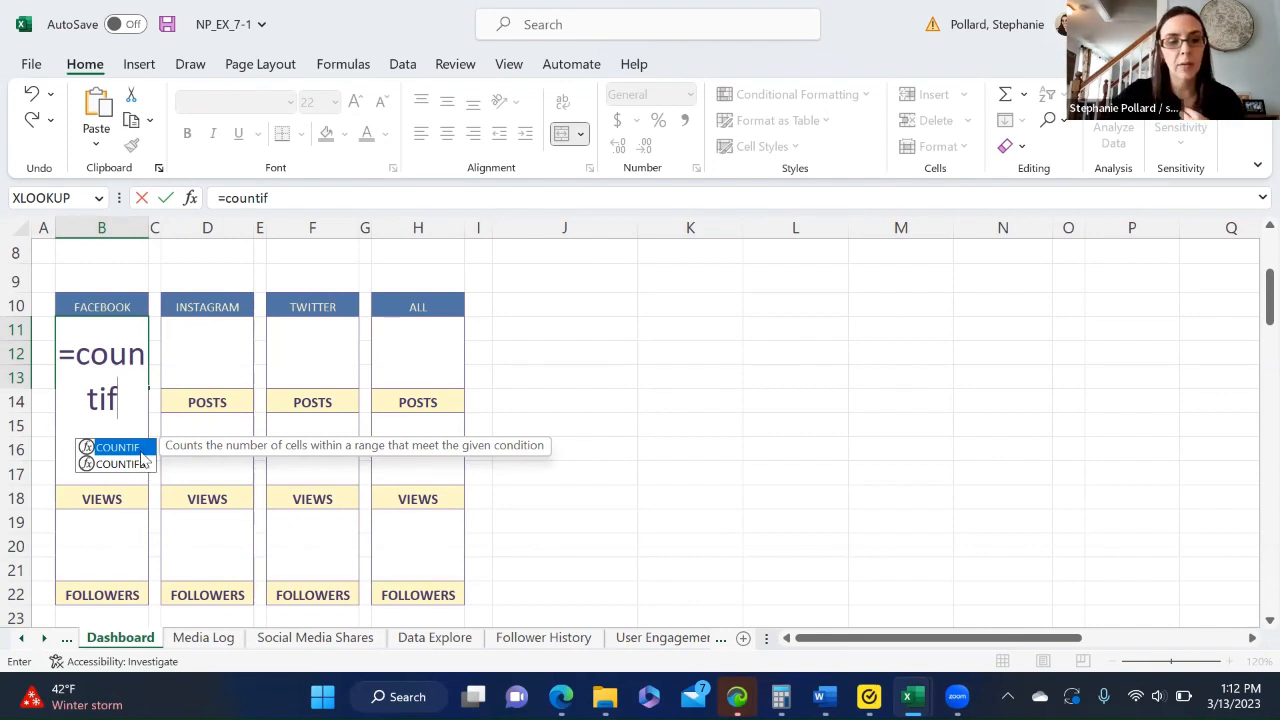
double_click(143, 452)
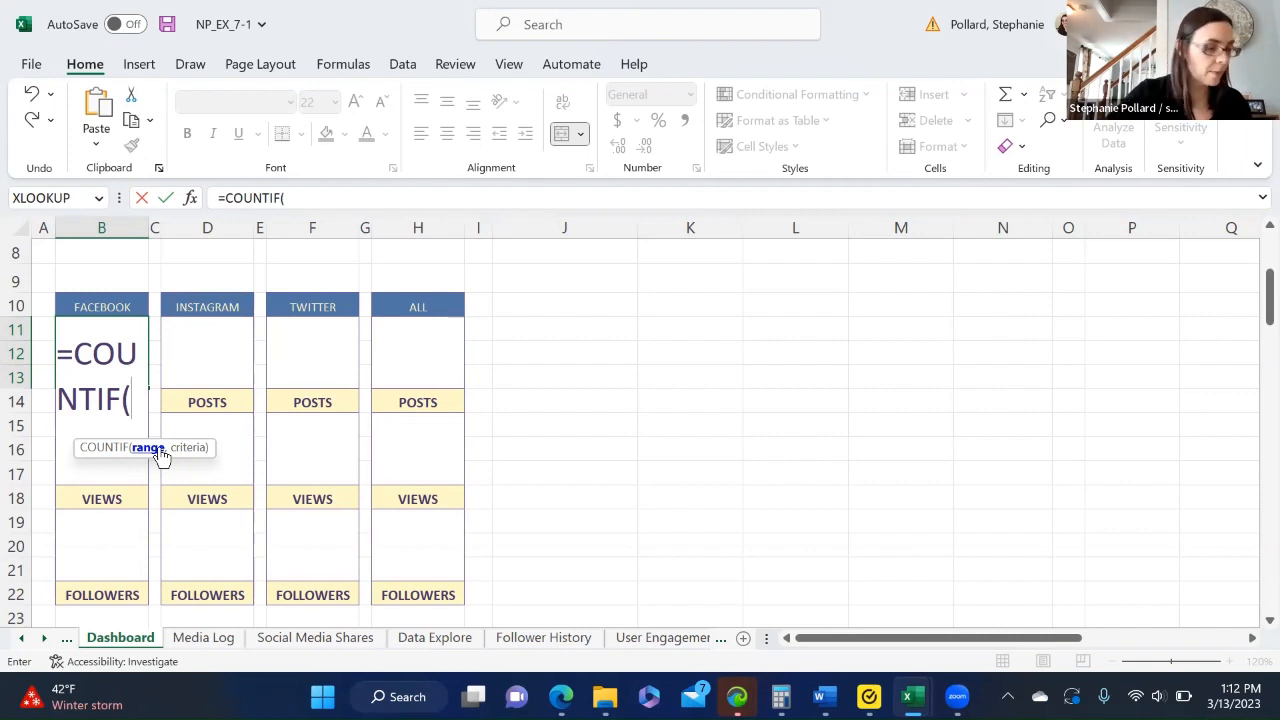
Try to reference the Media Log worksheet and its Media table as the COUNTIF range
click(200, 639)
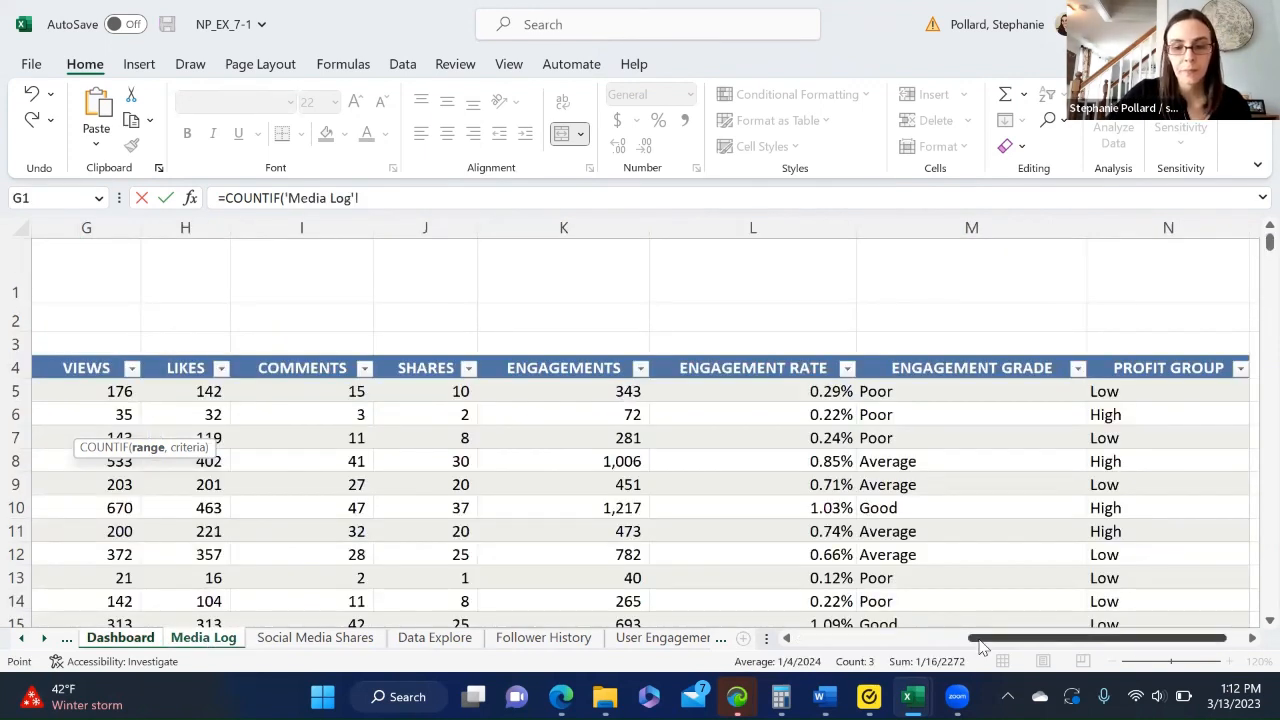
click(855, 643)
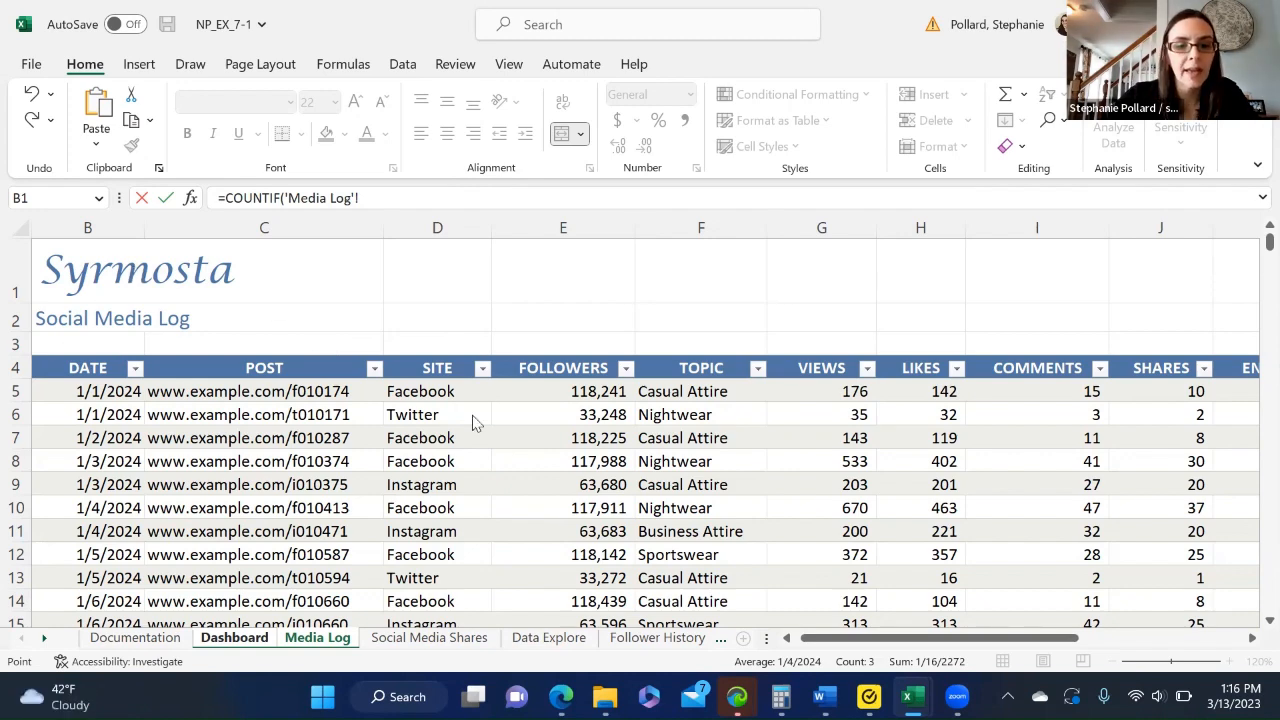
click(140, 640)
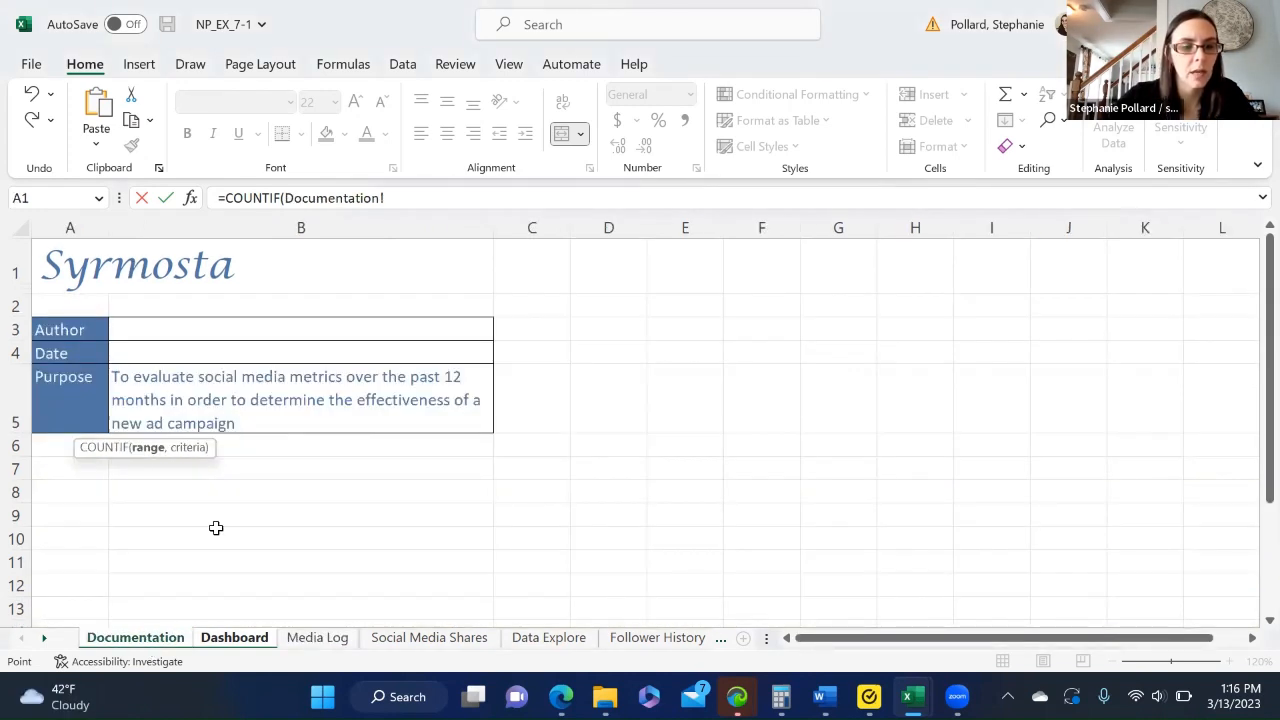
click(250, 642)
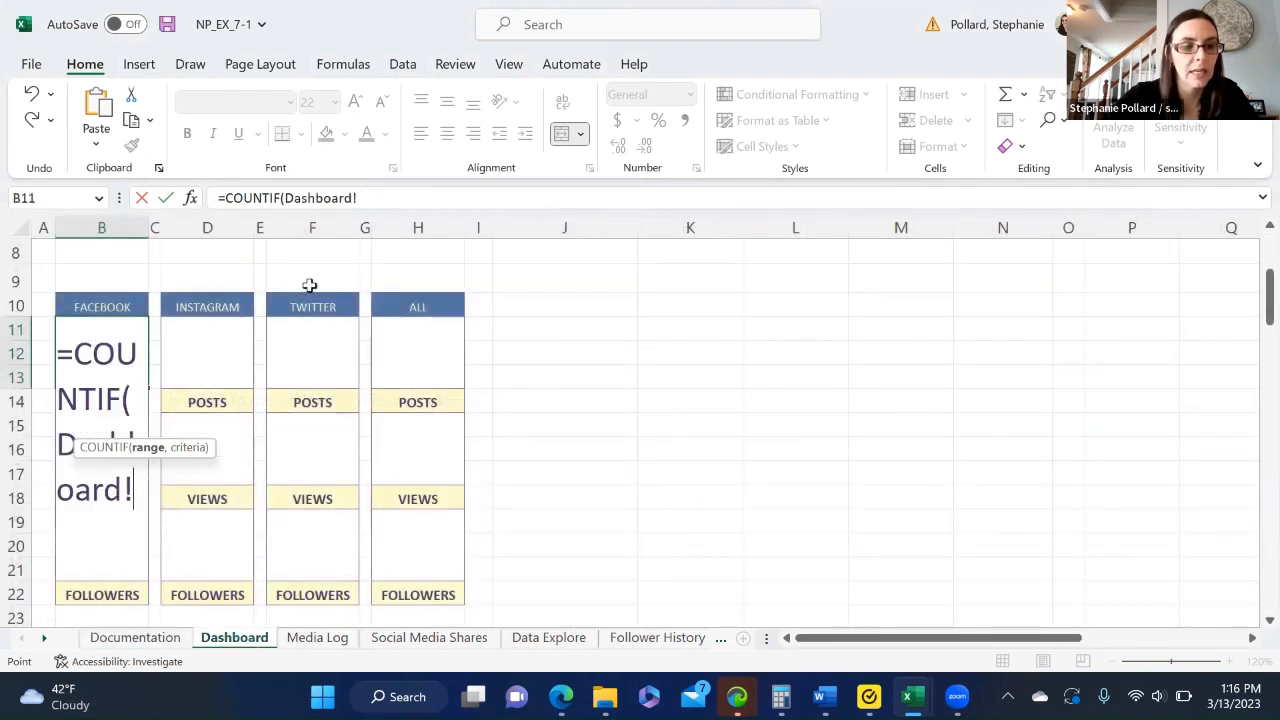
drag(357, 198, 286, 198)
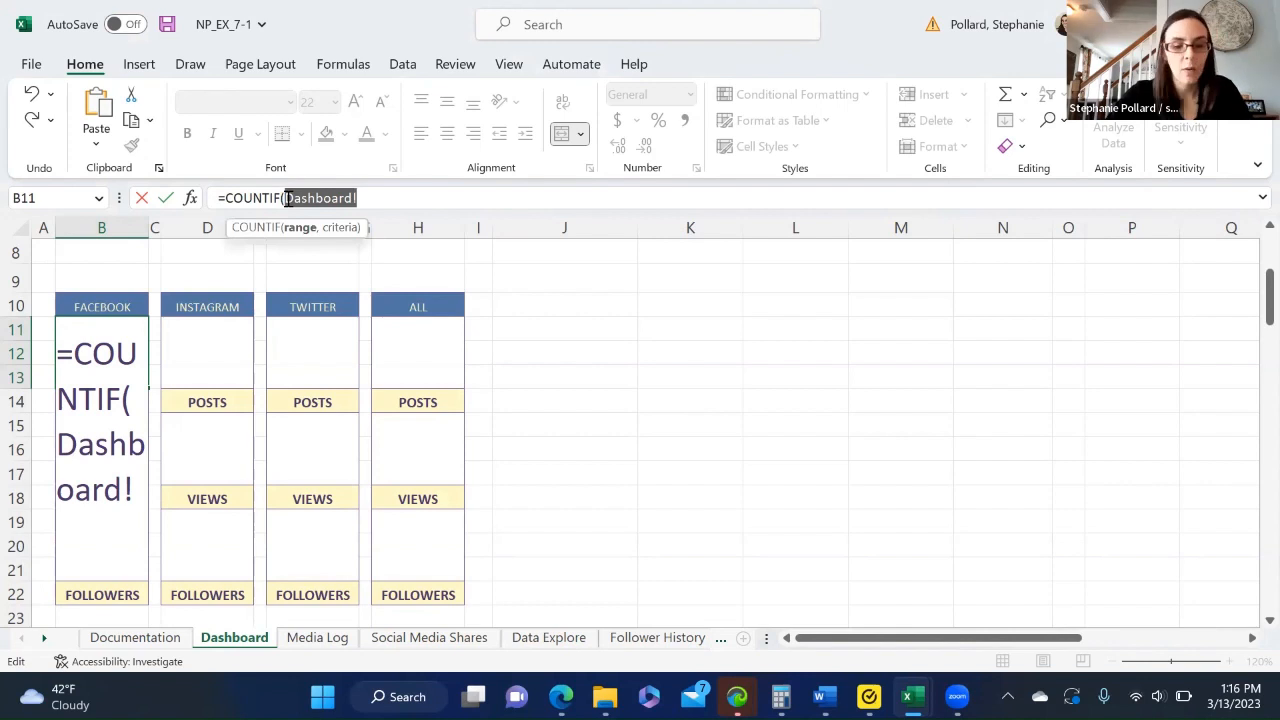
text(Med)
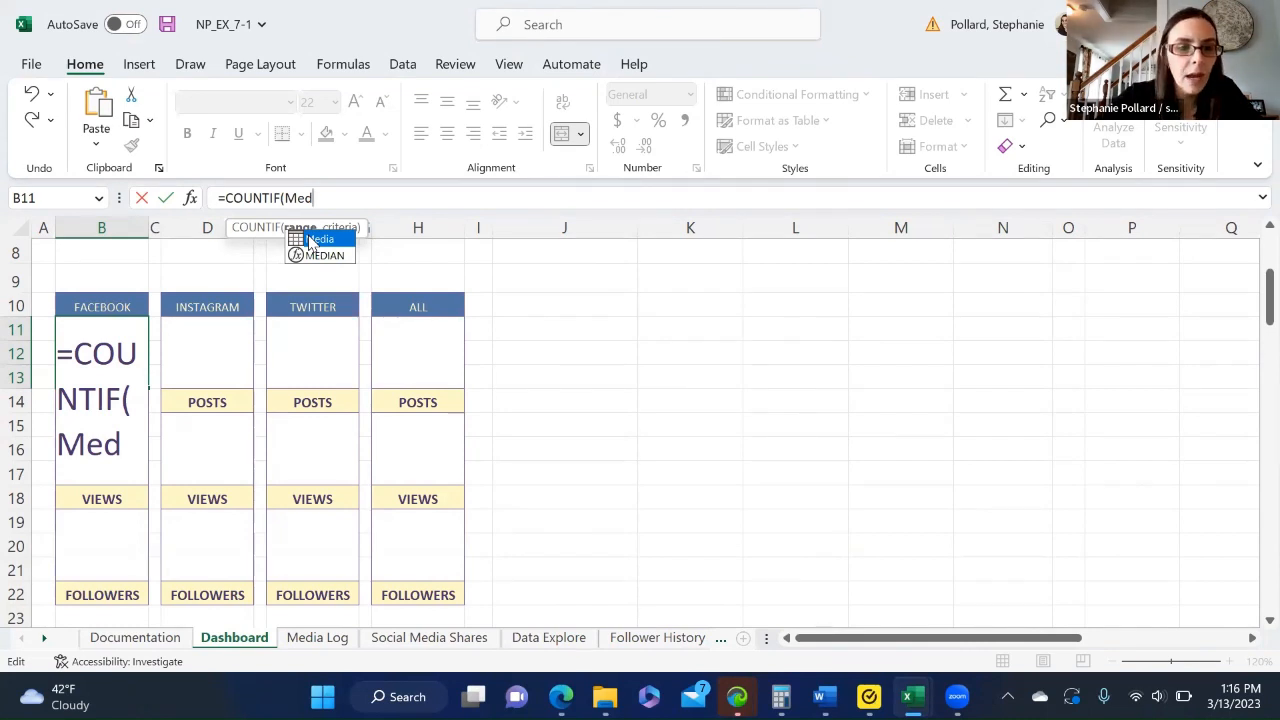
double_click(312, 240)
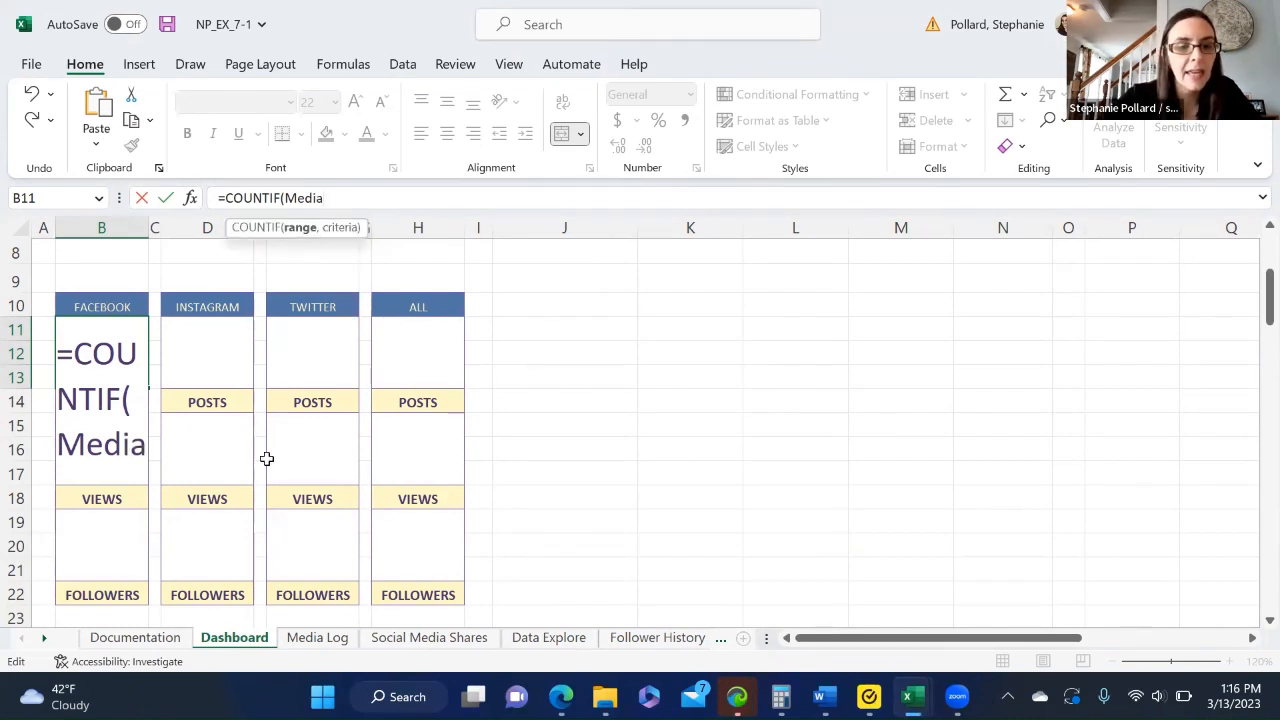
click(297, 642)
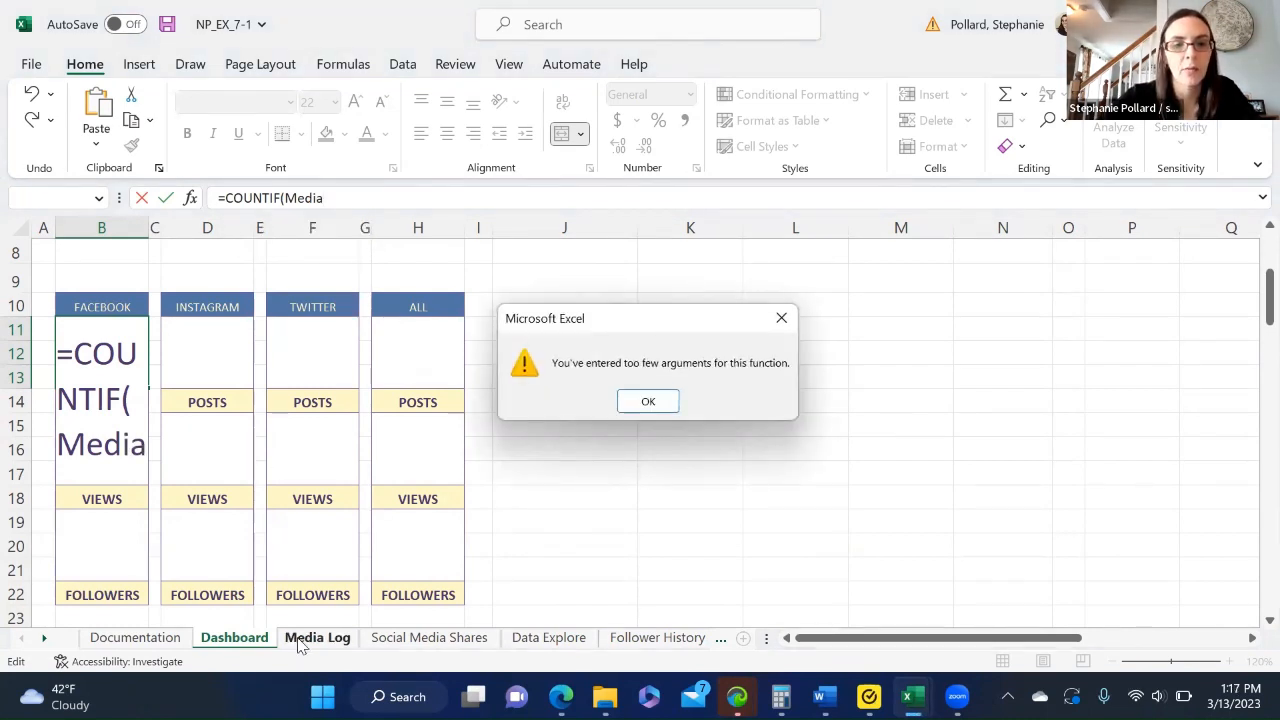
click(655, 402)
click(340, 645)
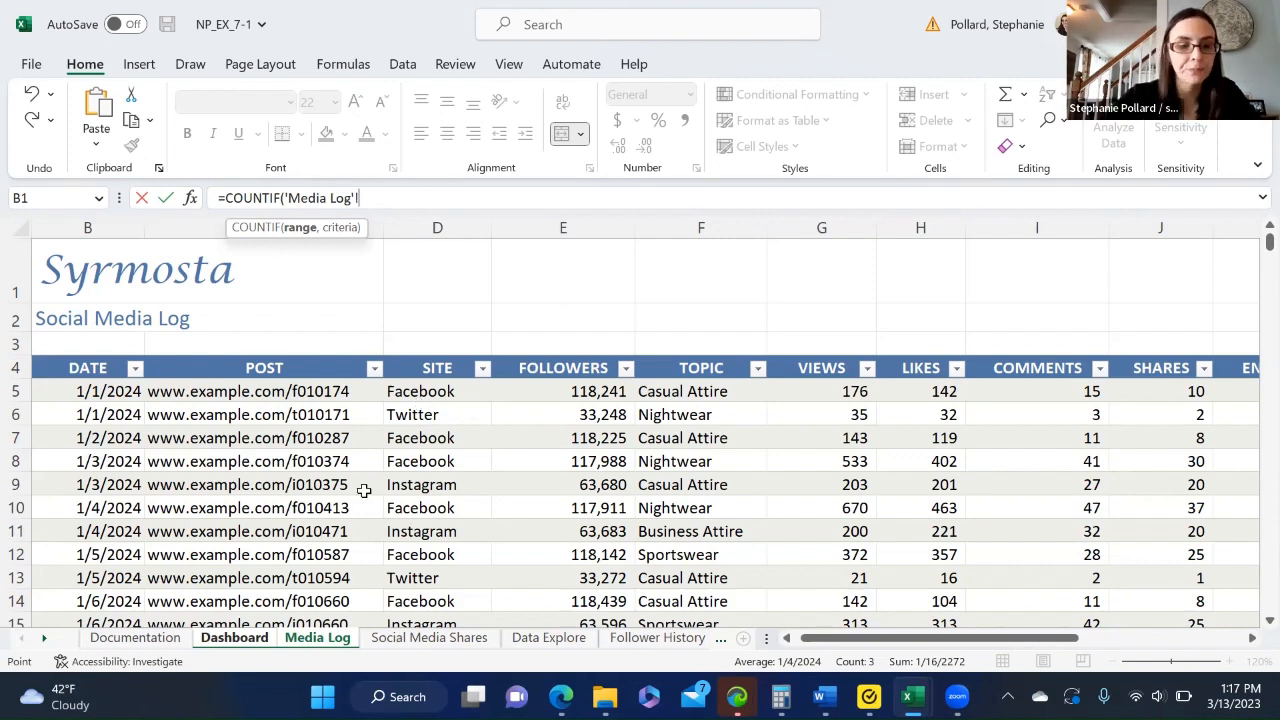
Back on the Dashboard, replace the stray sheet reference in B11's formula with Media[SITE] as the COUNTIF range
click(250, 643)
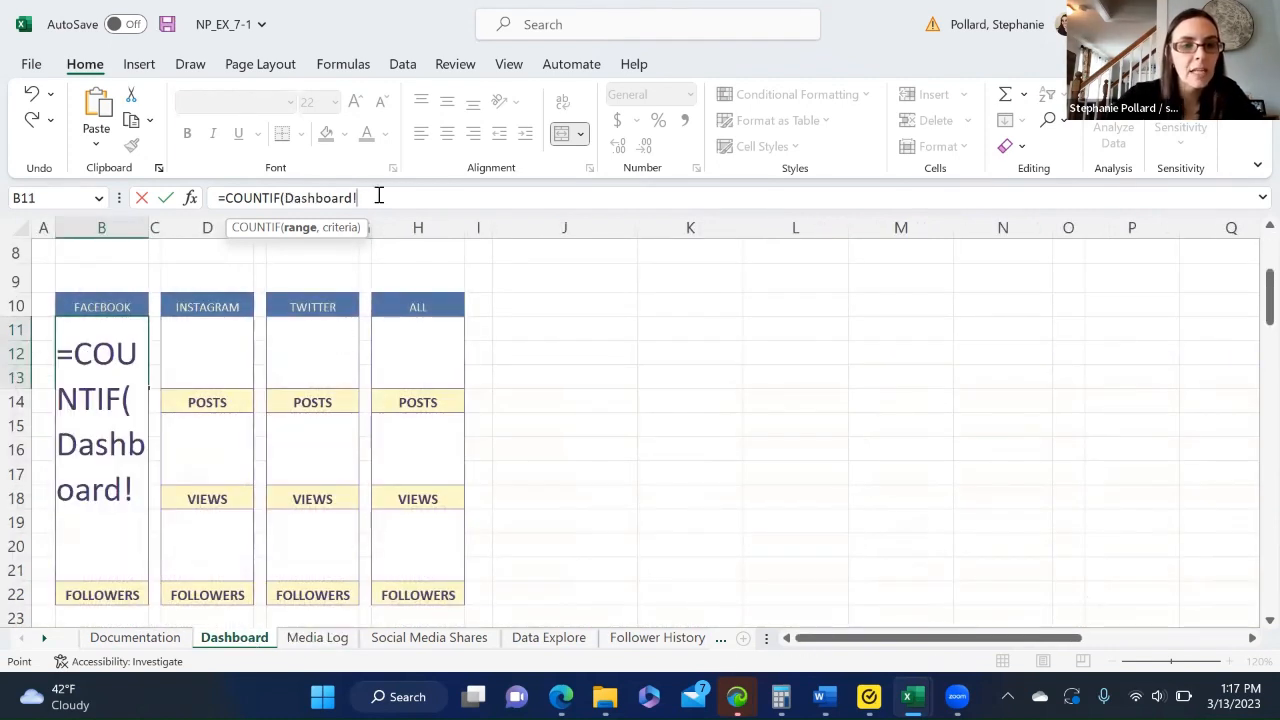
key(BackSpace)
key(BackSpace)
key(BackSpace)
key(BackSpace)
key(BackSpace)
key(BackSpace)
key(BackSpace)
key(BackSpace)
key(BackSpace)
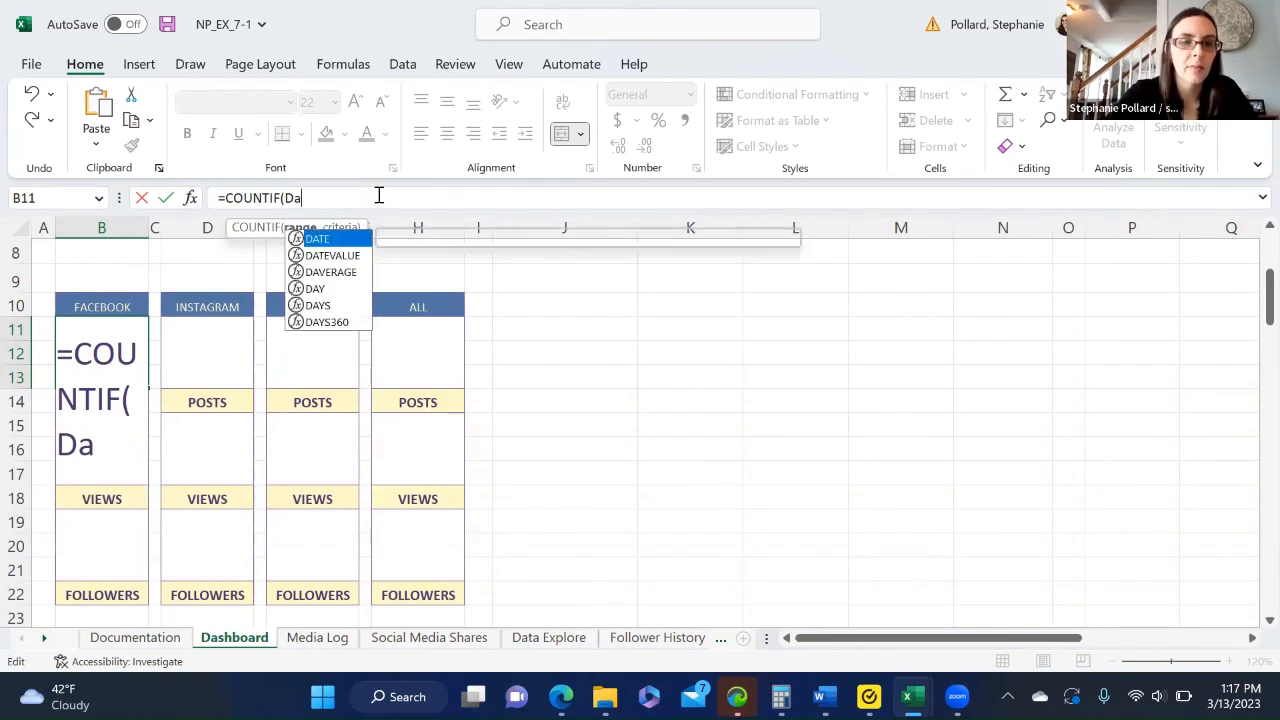
key(BackSpace)
text(Med)
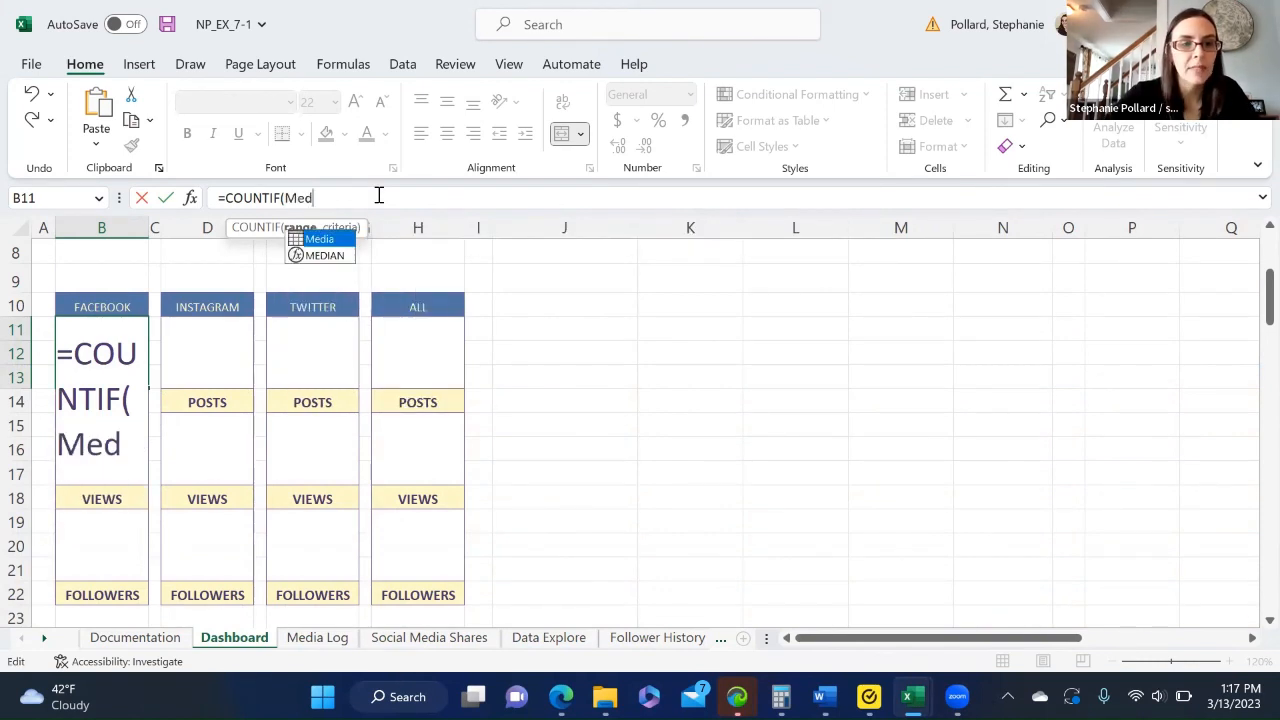
double_click(333, 239)
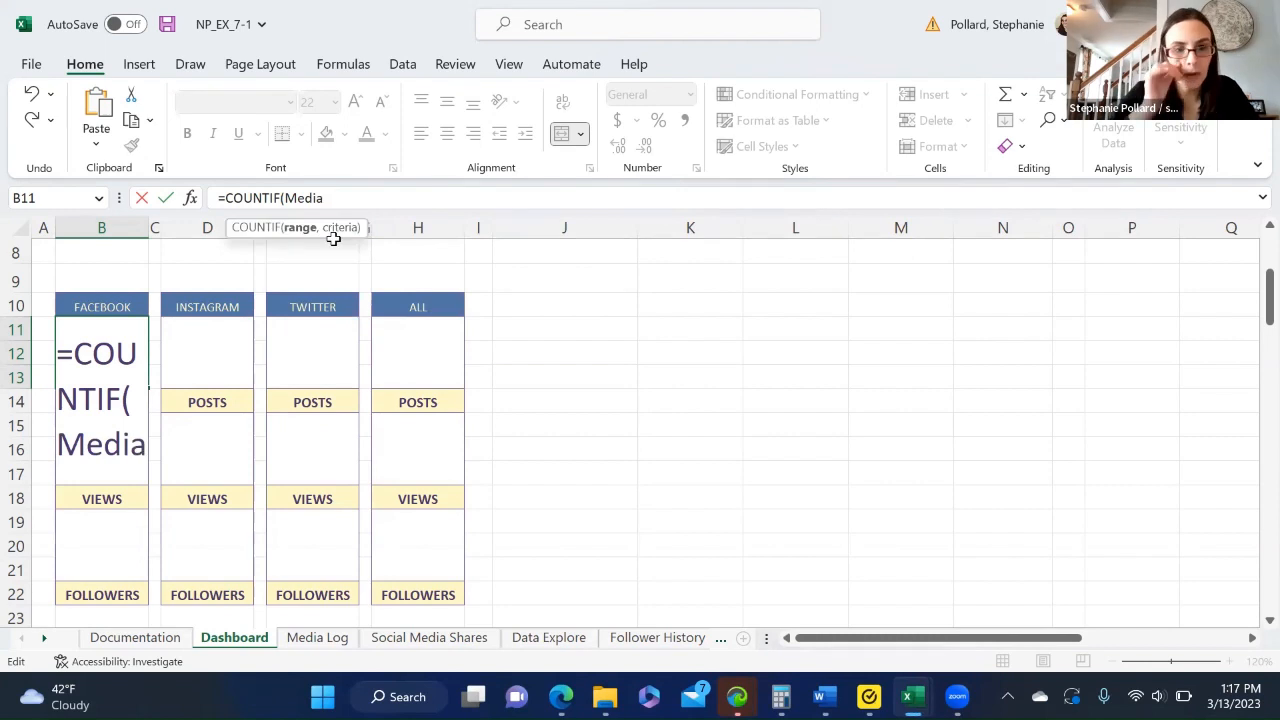
text([)
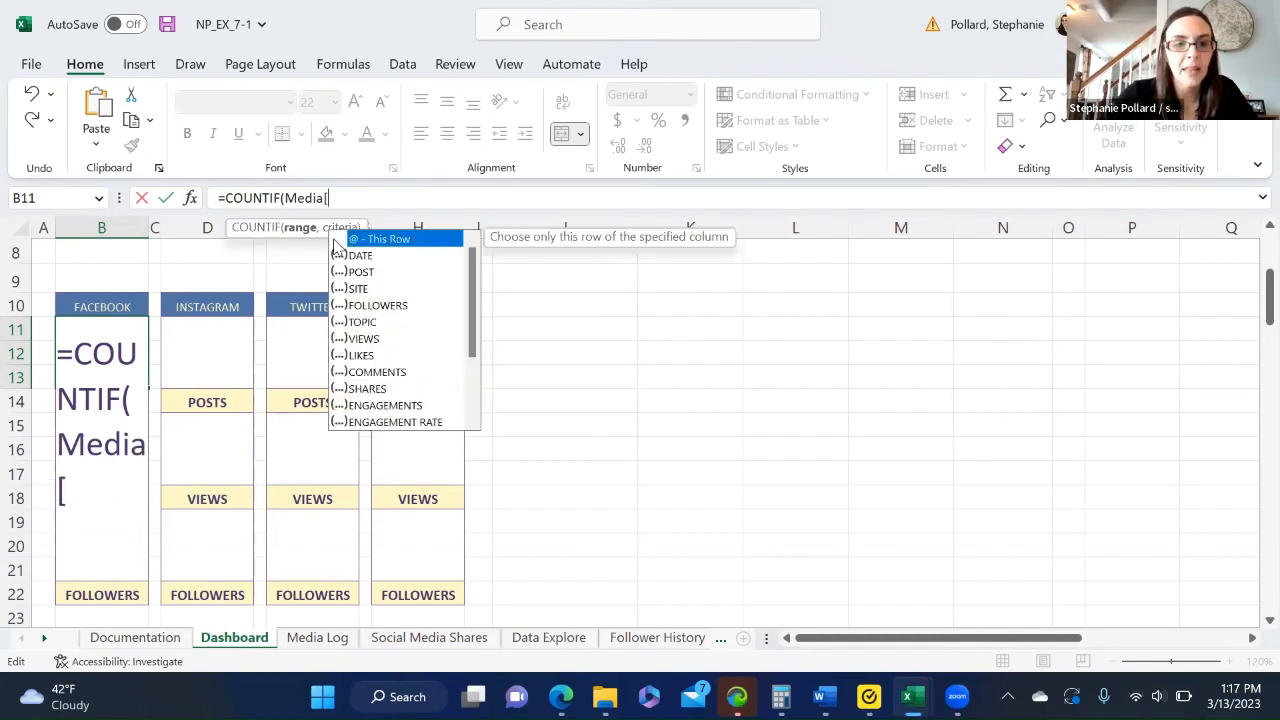
click(362, 290)
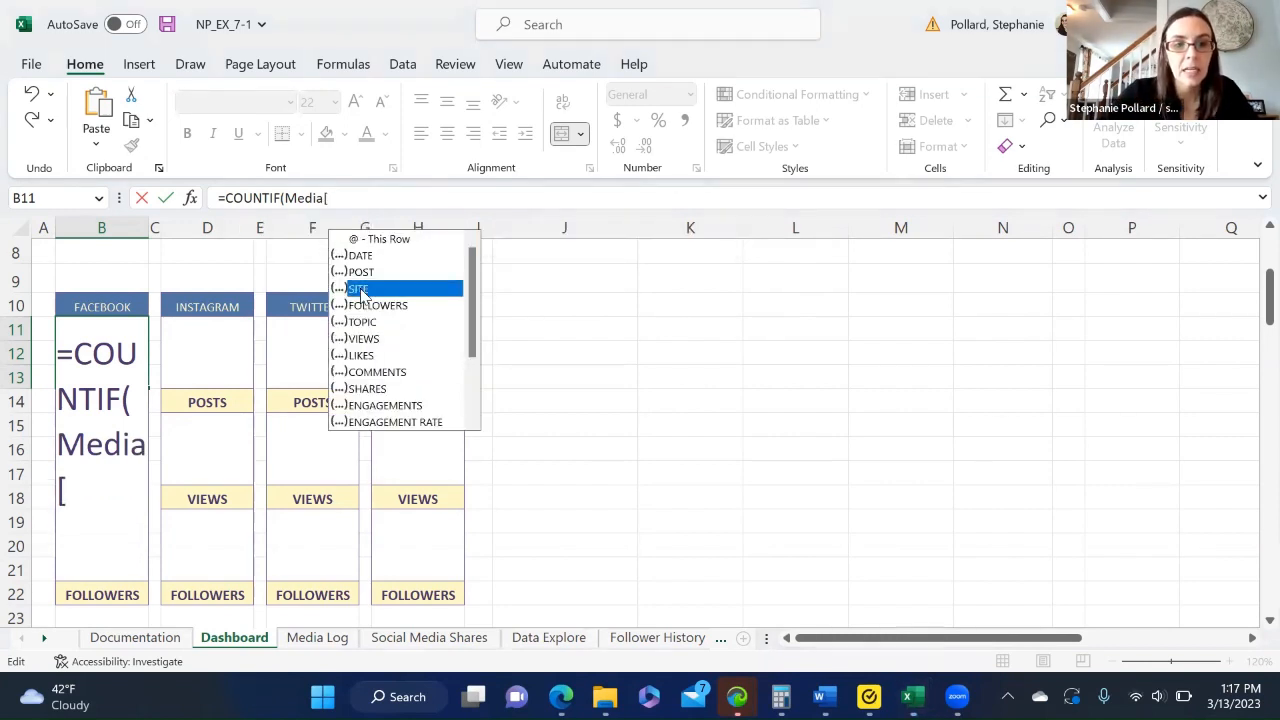
double_click(360, 289)
text(])
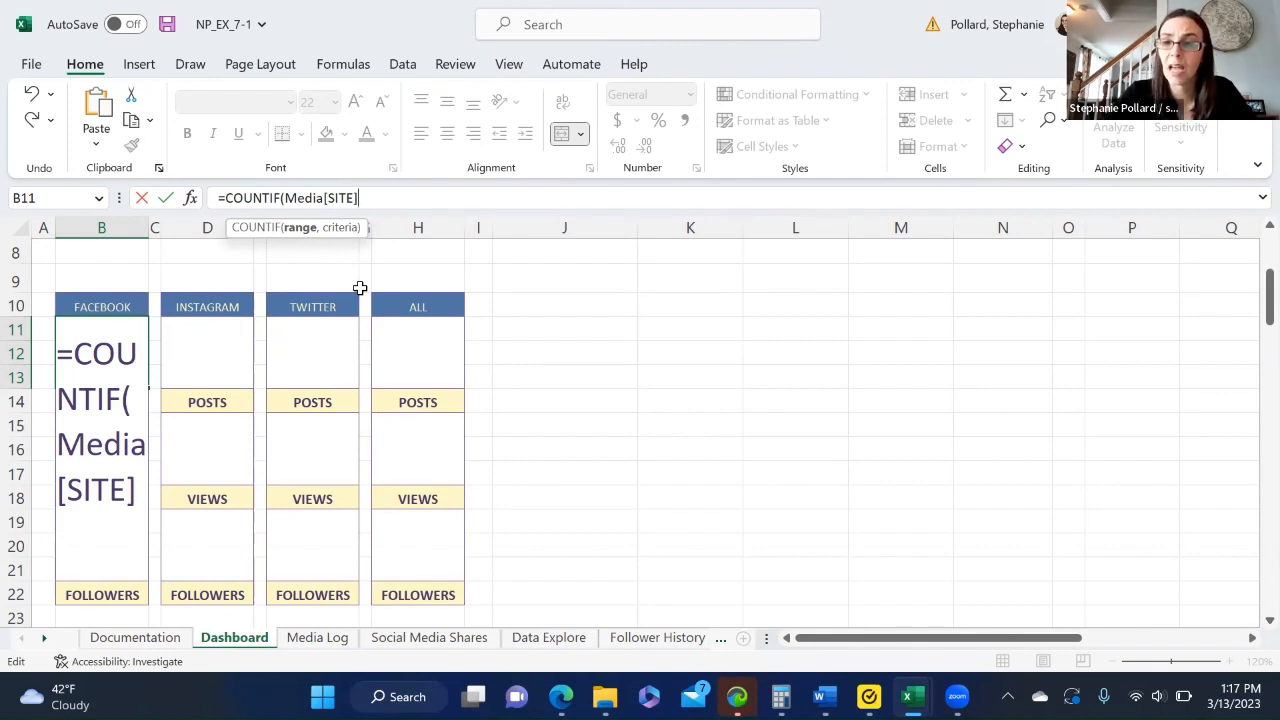
Use the Facebook heading in B10 as the COUNTIF criterion, close the function and enter the formula
text(,)
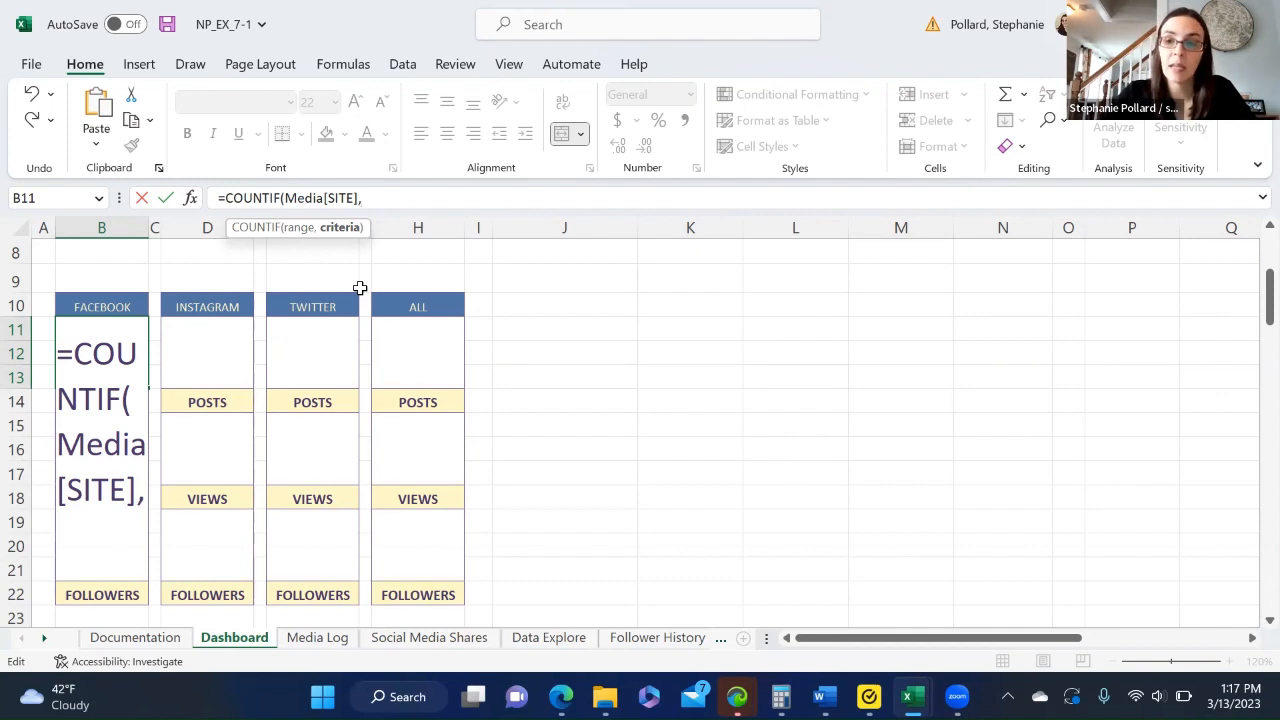
click(99, 307)
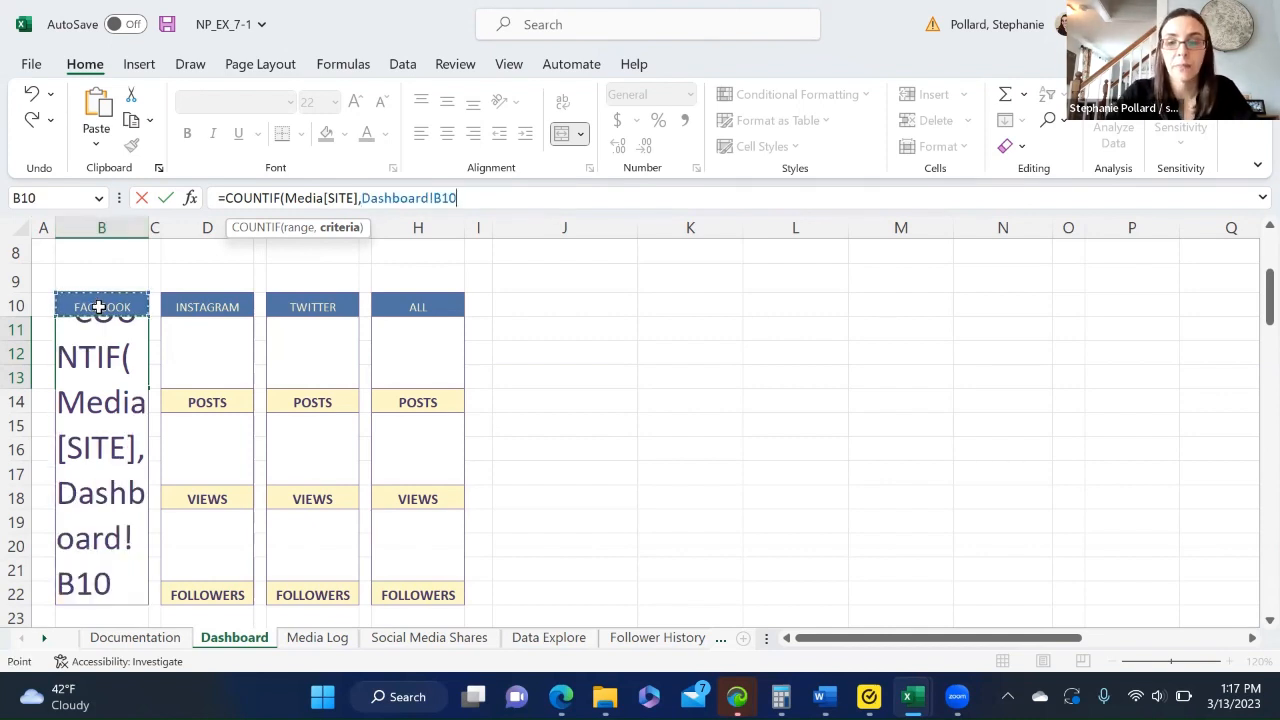
text())
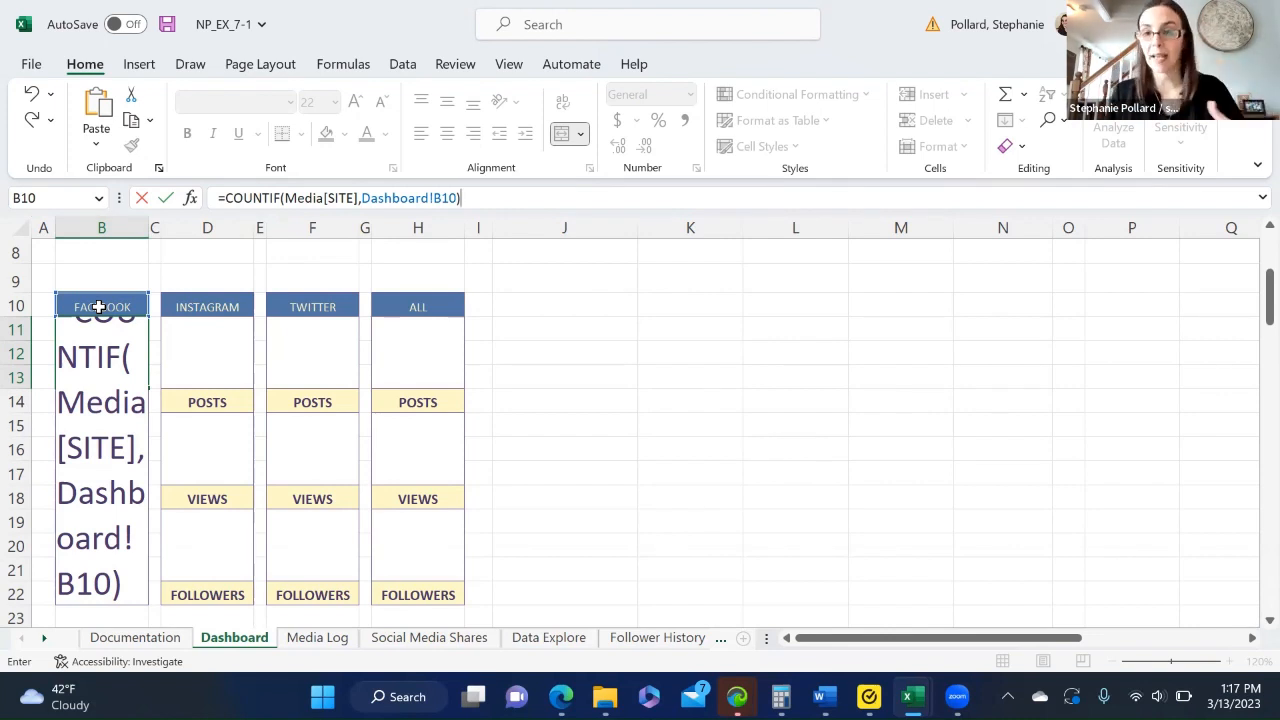
key(Return)
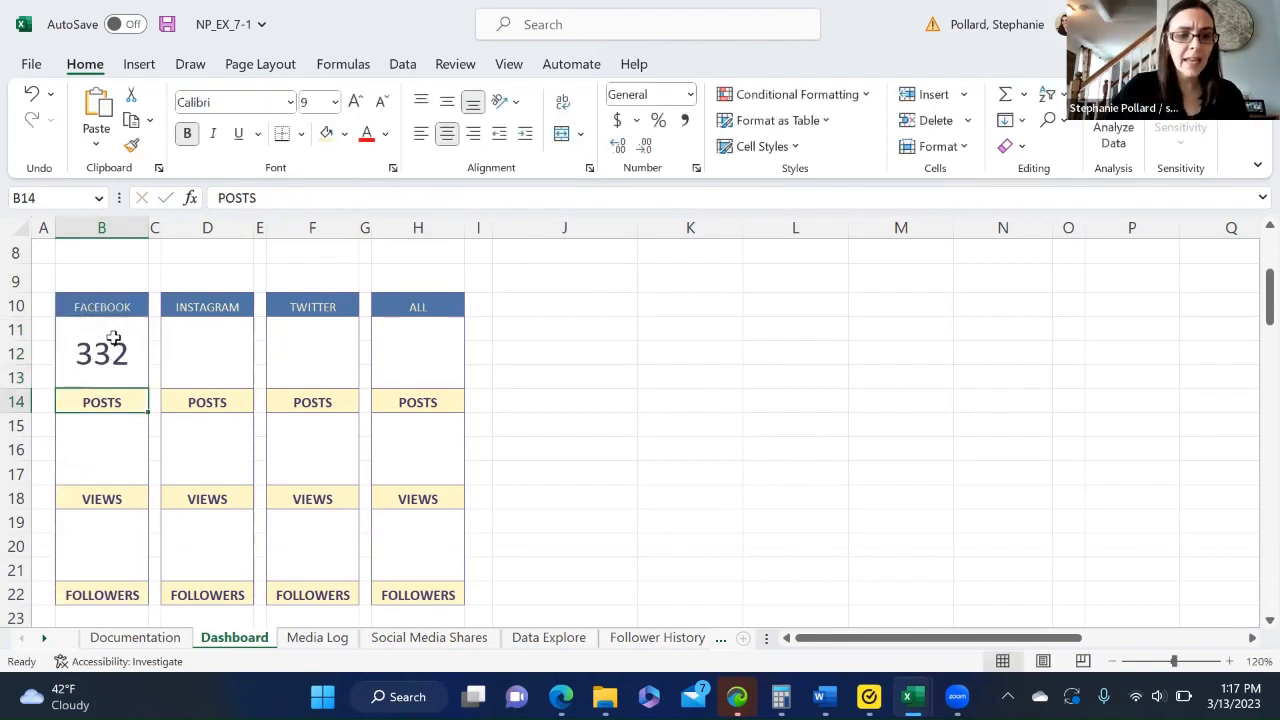
Start a COUNTIF formula in the Instagram Posts box, cell D11, with Media[SITE] as its range
click(210, 351)
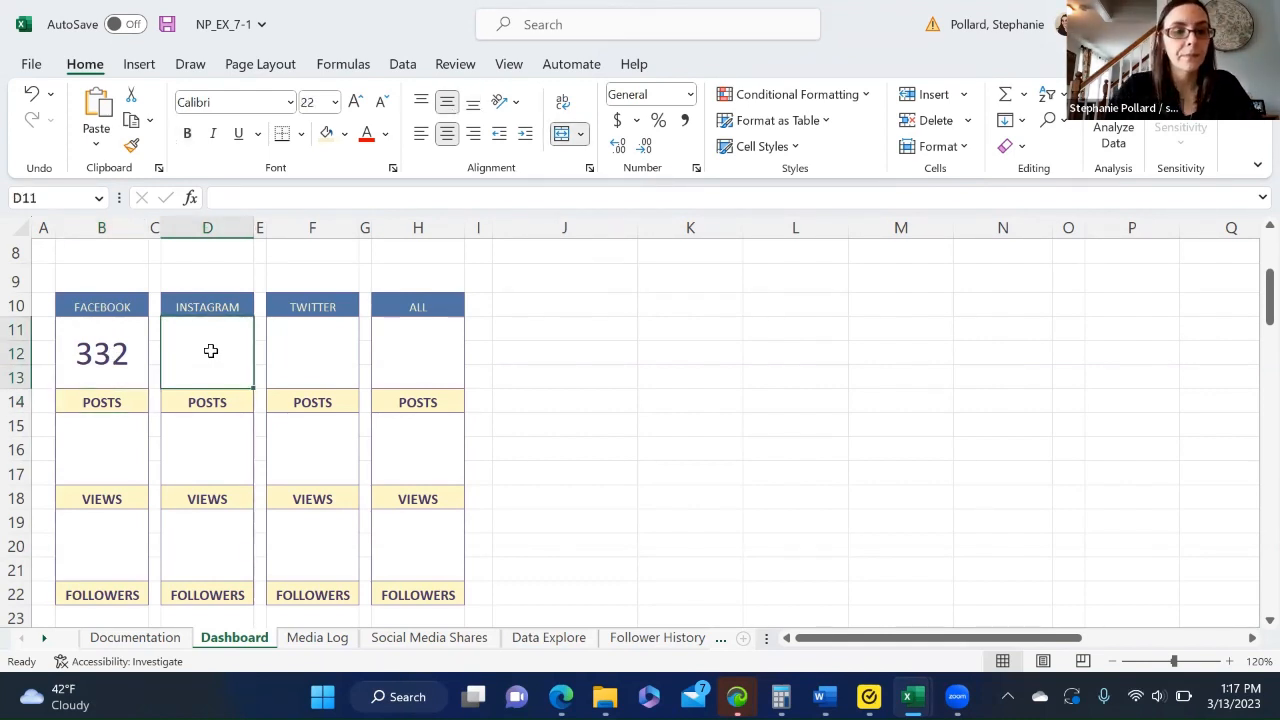
text(=count)
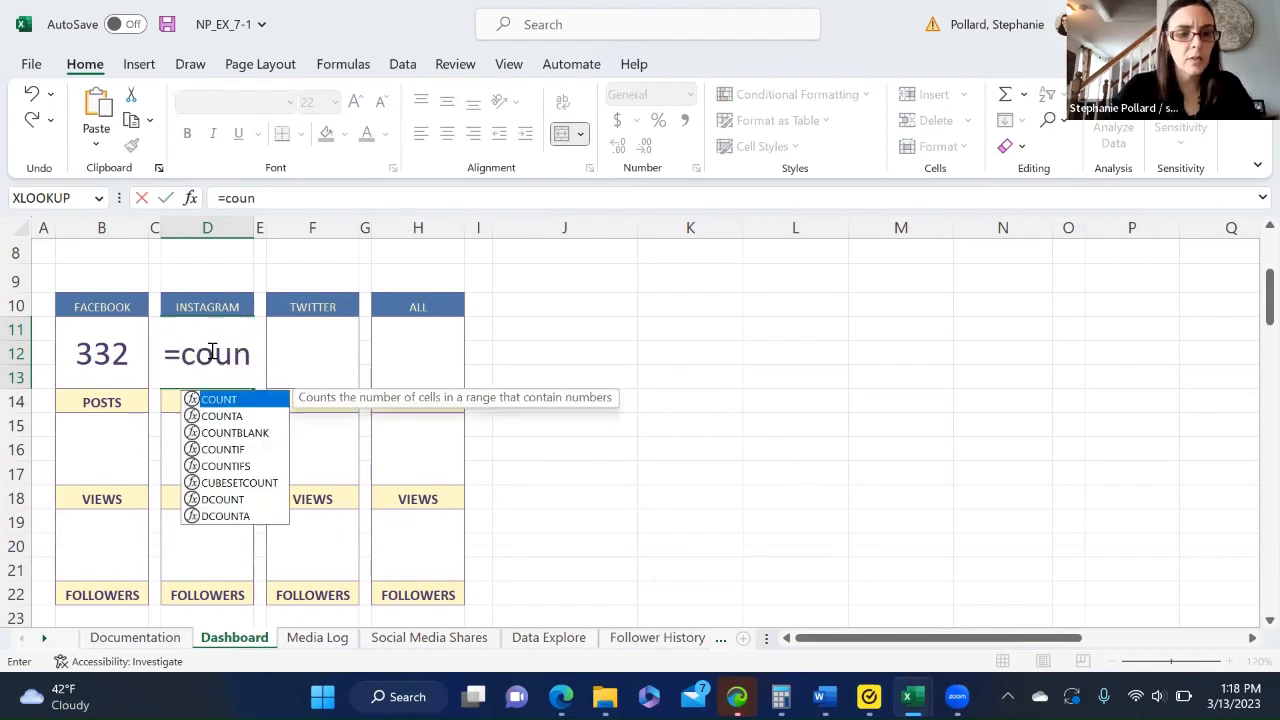
double_click(238, 450)
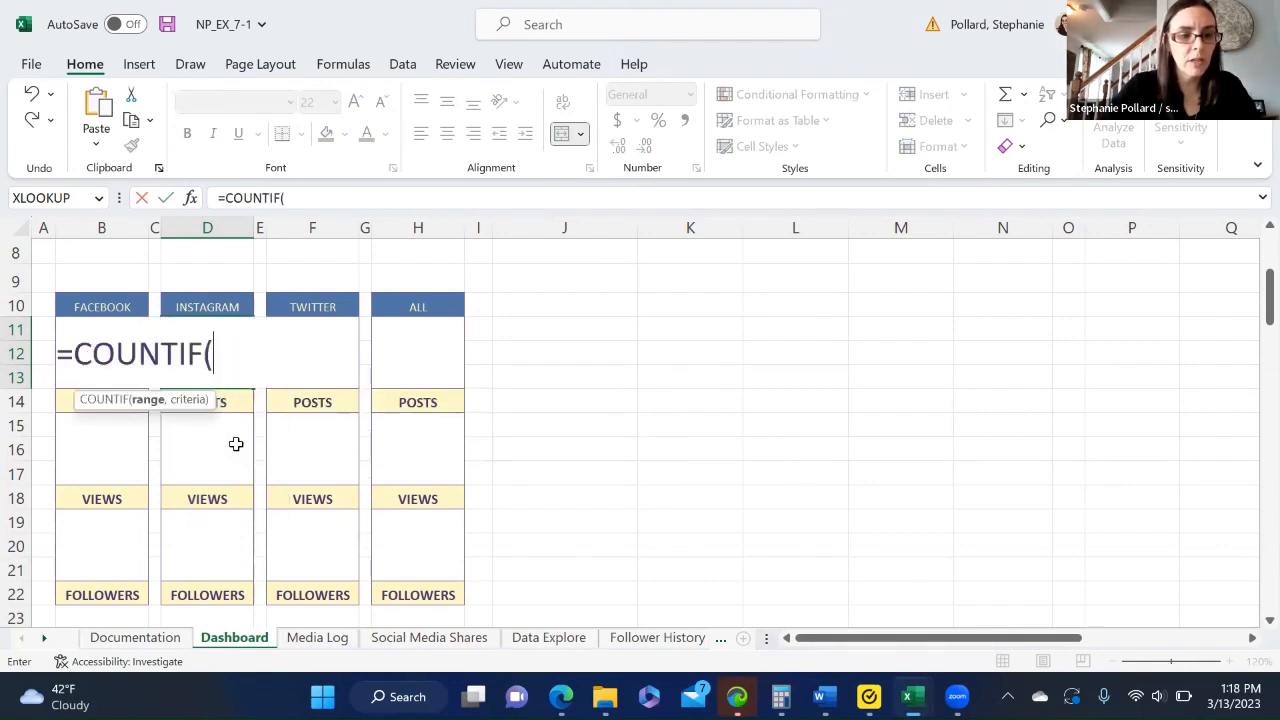
text(med)
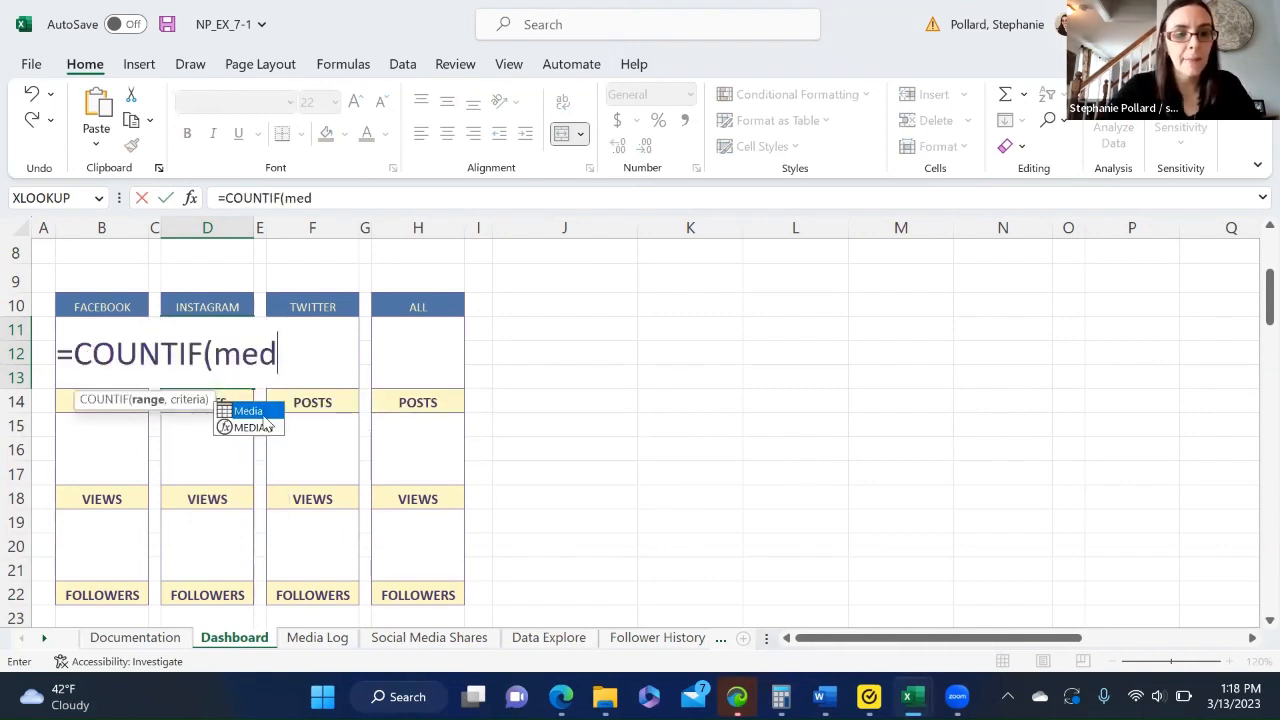
double_click(262, 410)
text([SIT)
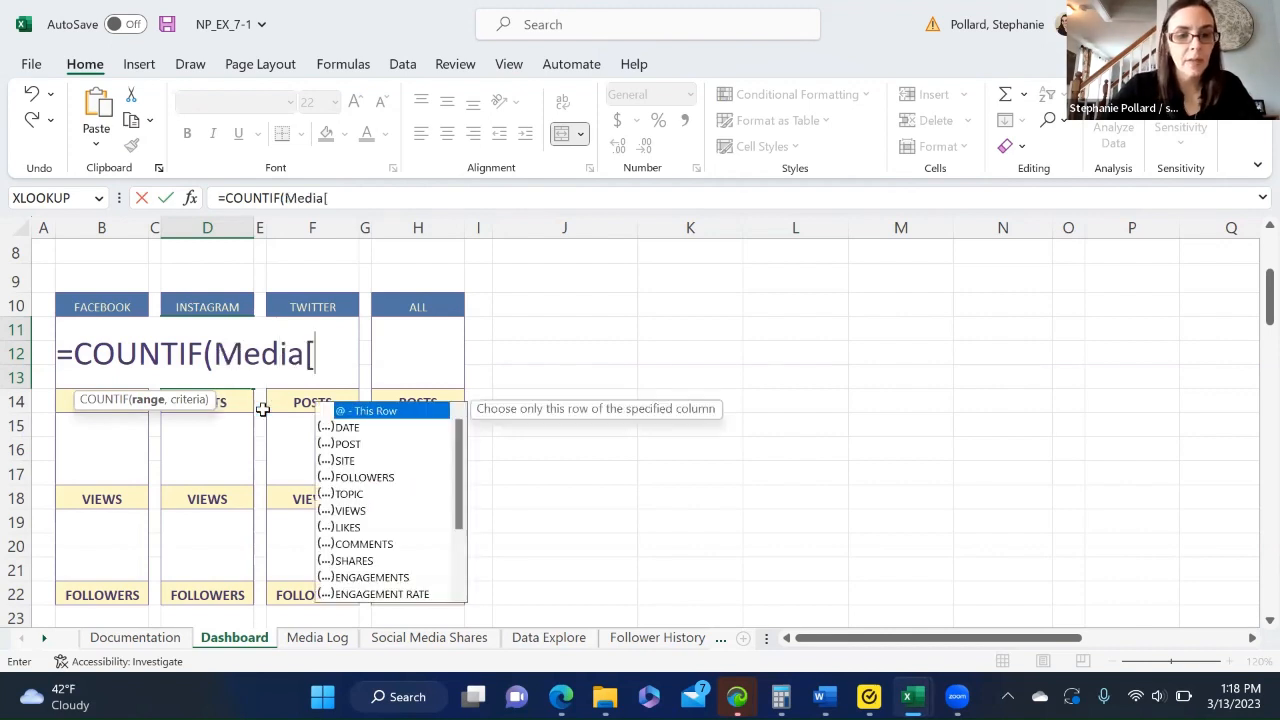
double_click(345, 461)
text(,)
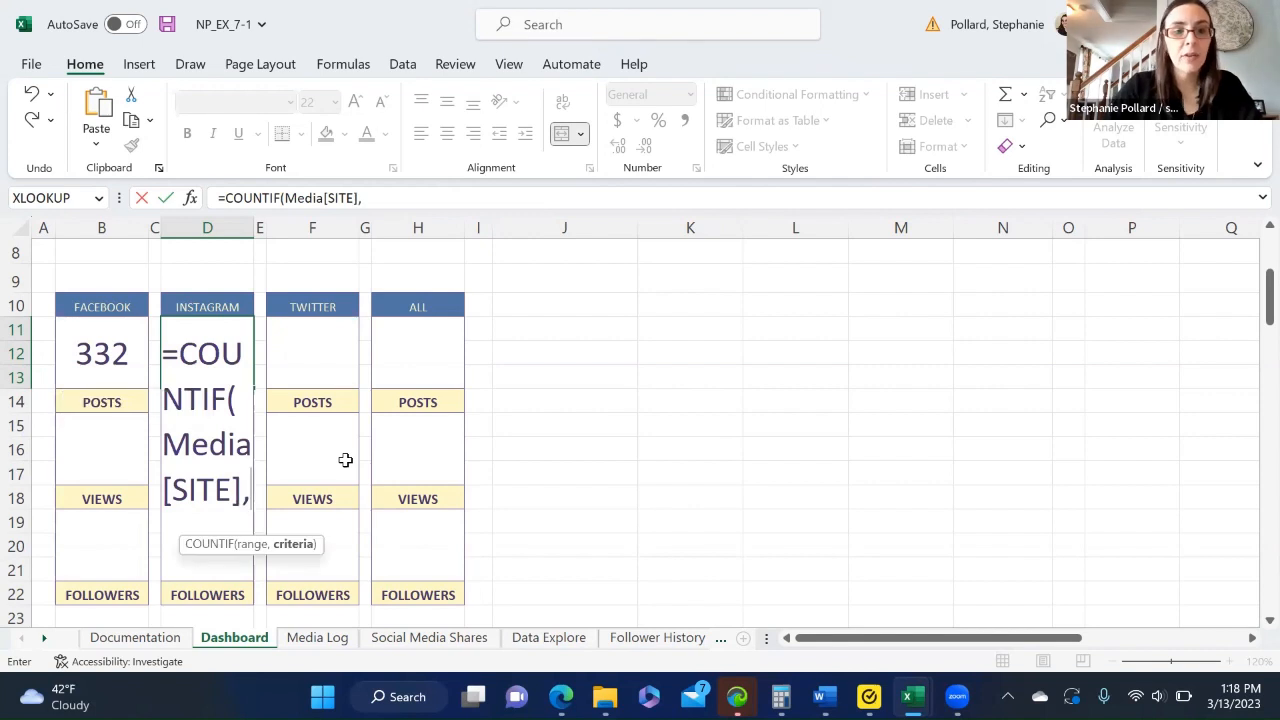
Use the Instagram heading in D10 as the criterion and enter the completed COUNTIF formula
click(213, 306)
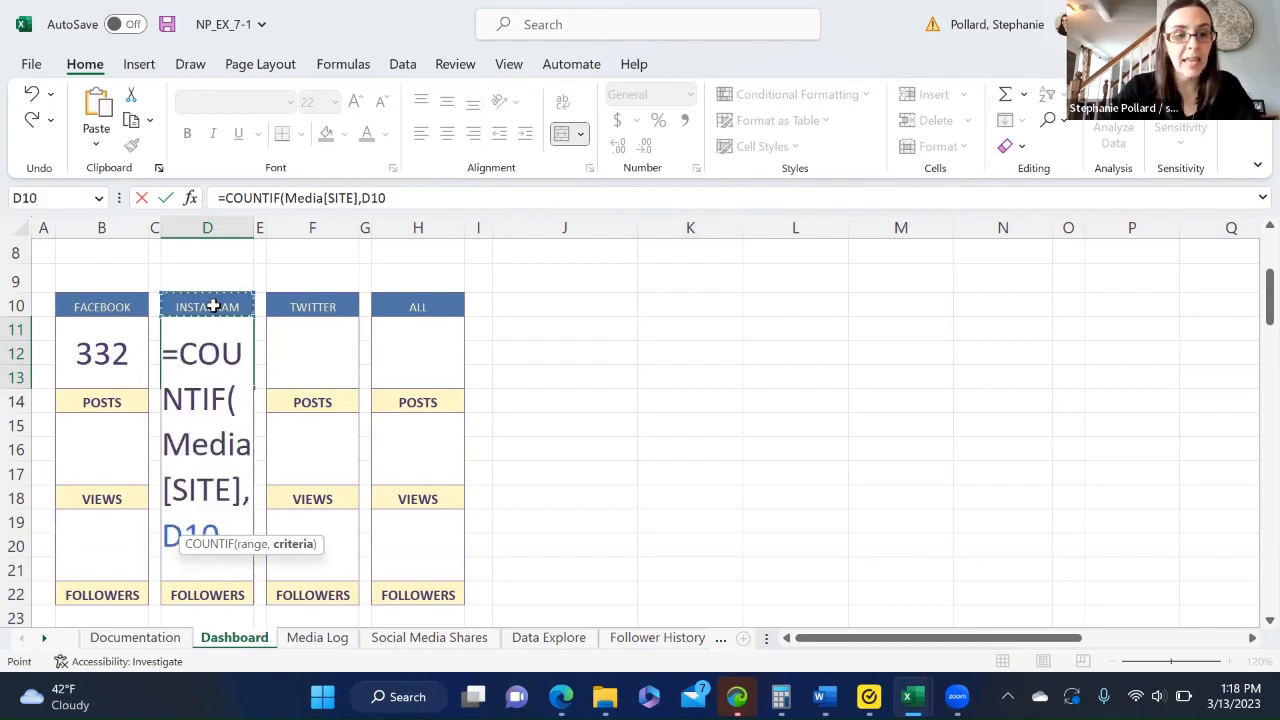
text())
key(Return)
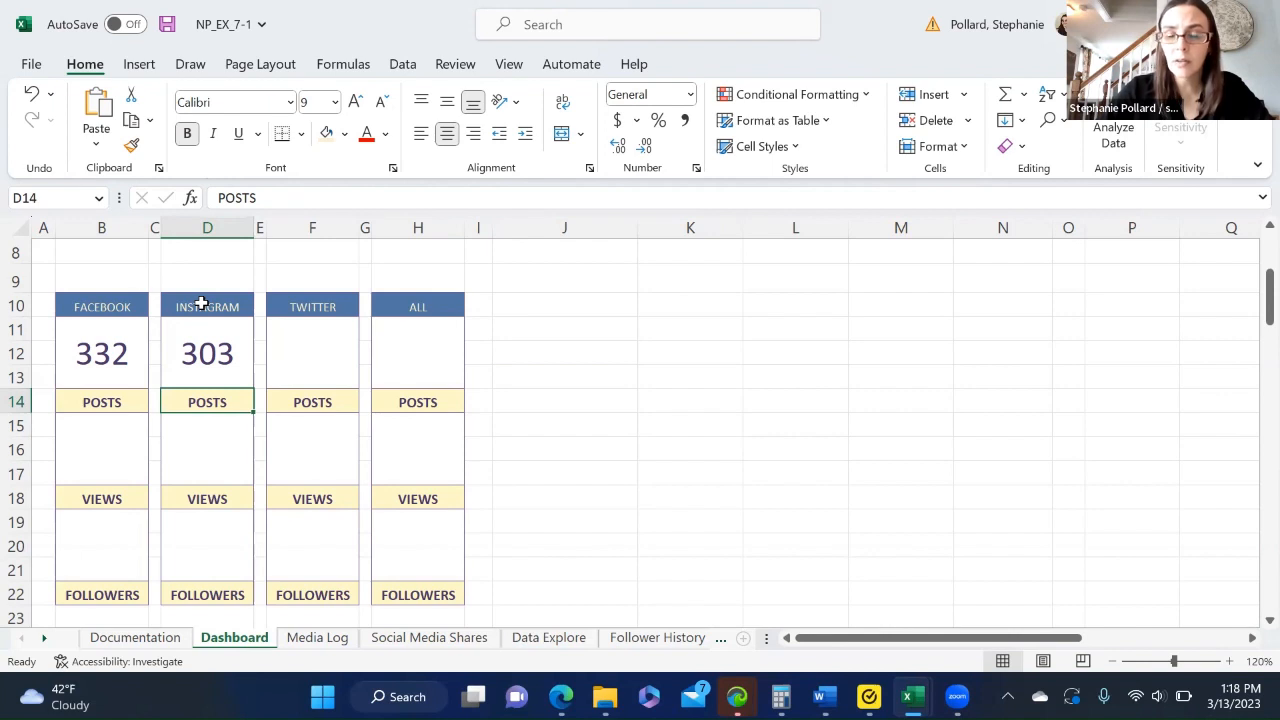
Replace the D10 reference in D11's COUNTIF formula with the literal criterion "Instagram" and enter the formula
click(207, 352)
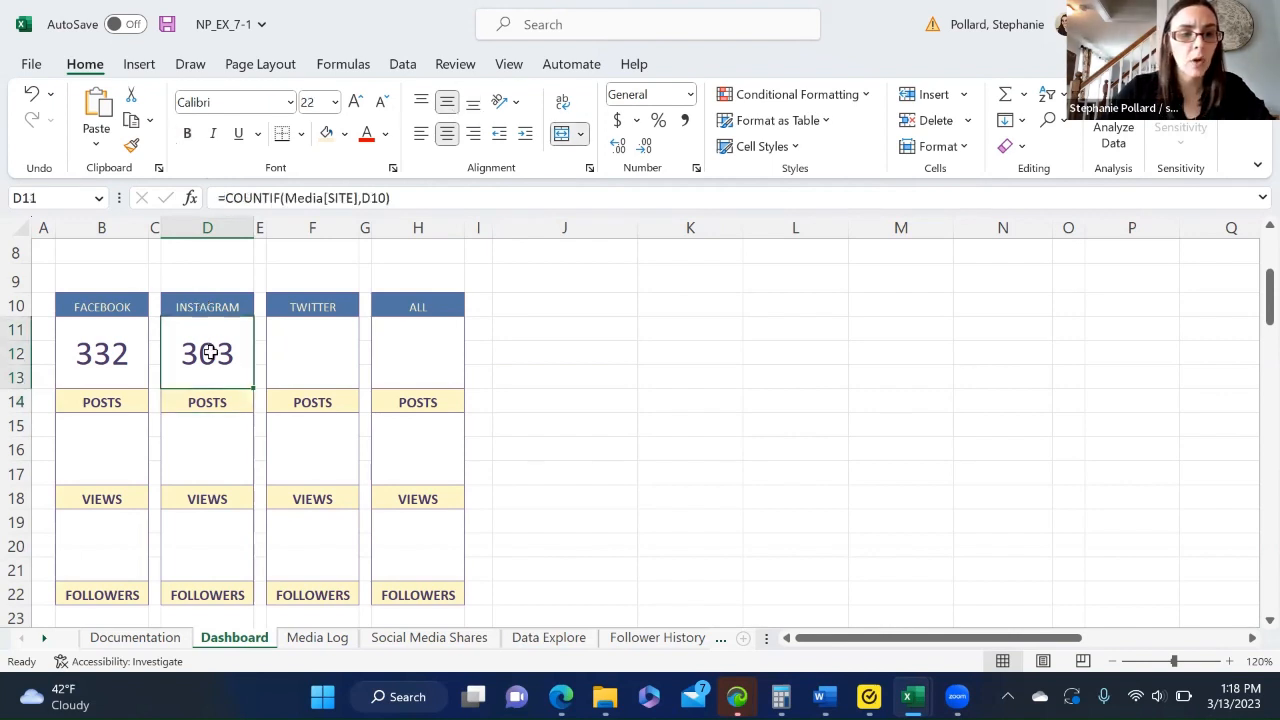
click(385, 198)
key(BackSpace)
key(BackSpace)
key(BackSpace)
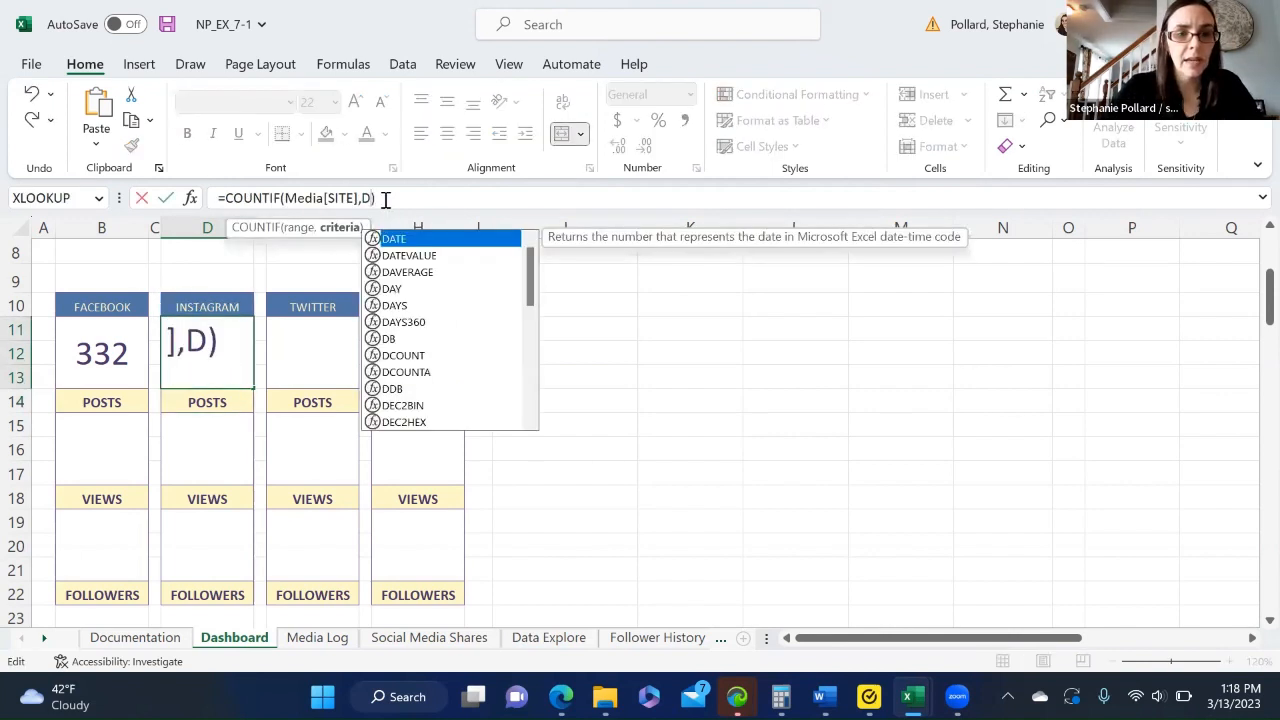
text("Inst)
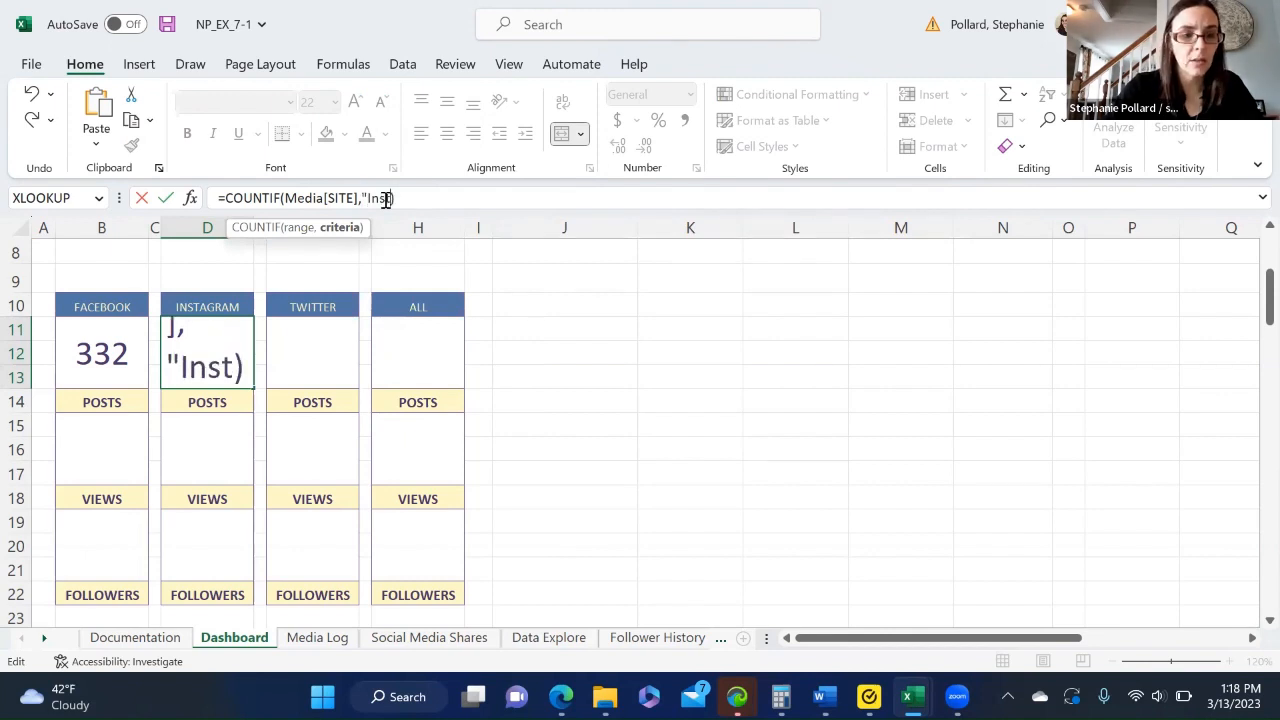
text(agram")
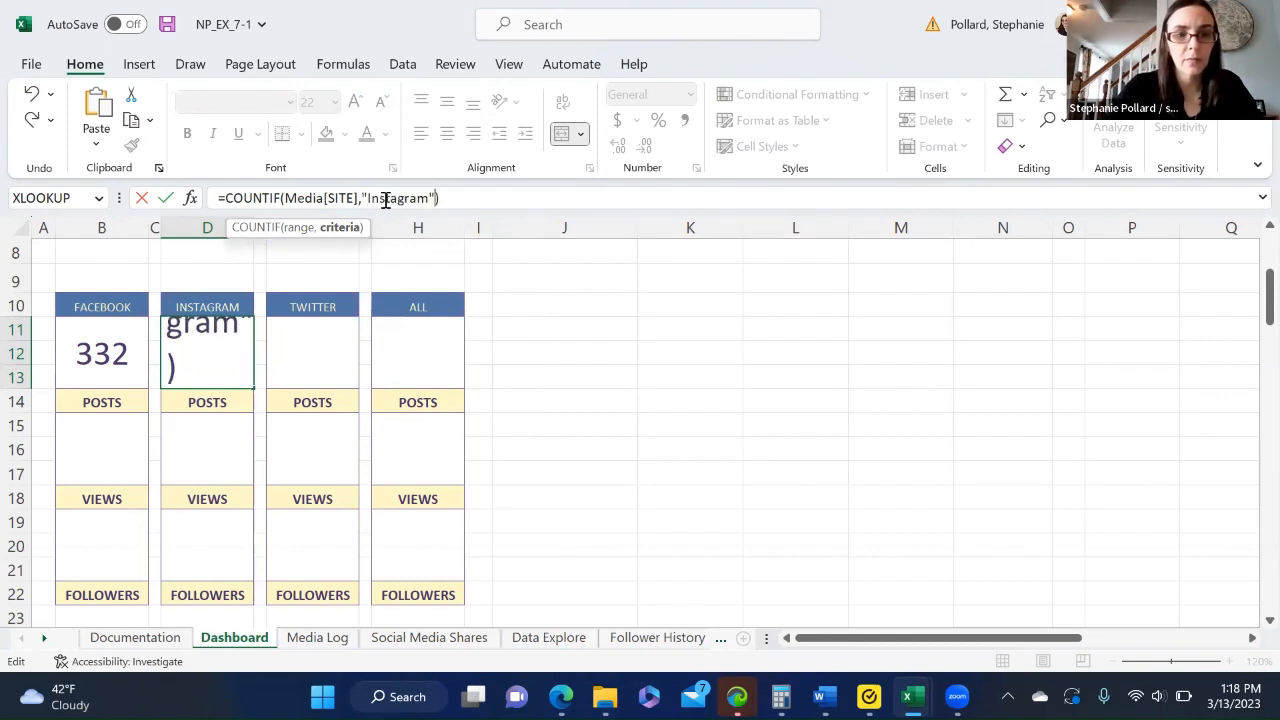
key(Return)
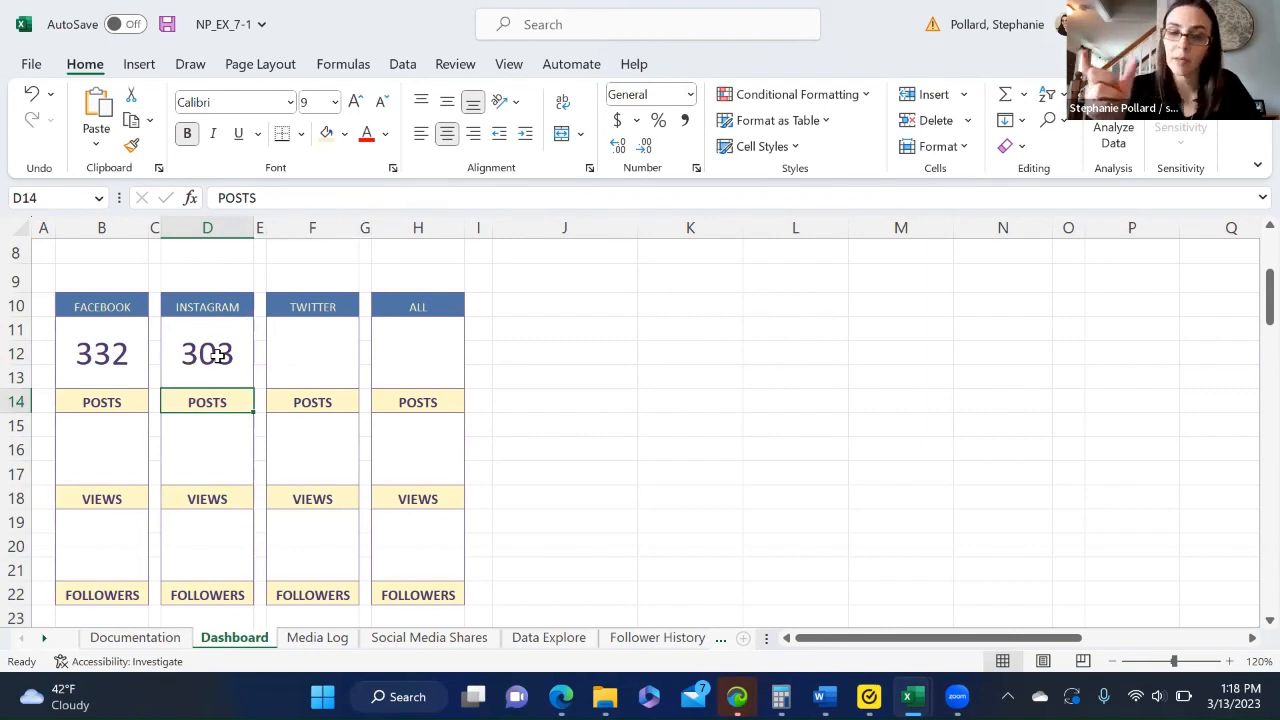
Try >100 as the COUNTIF criterion in D11's formula in place of "Instagram"
click(217, 355)
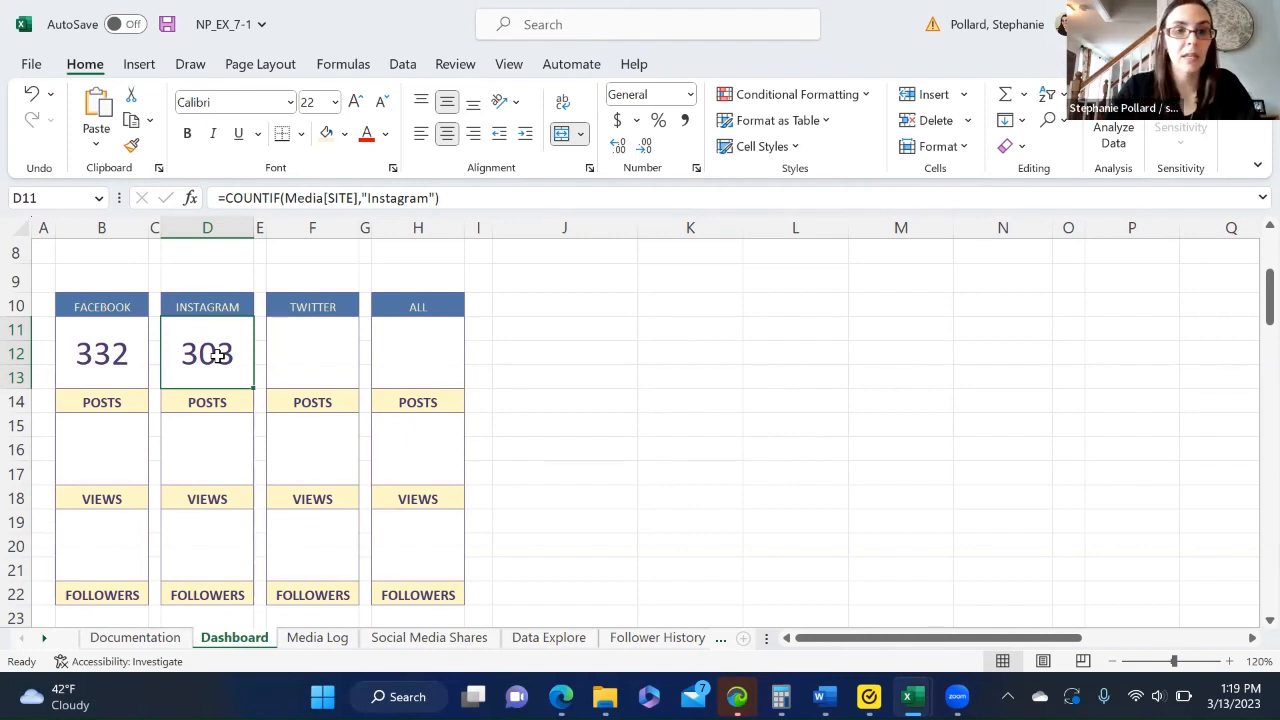
drag(432, 198, 368, 198)
key(BackSpace)
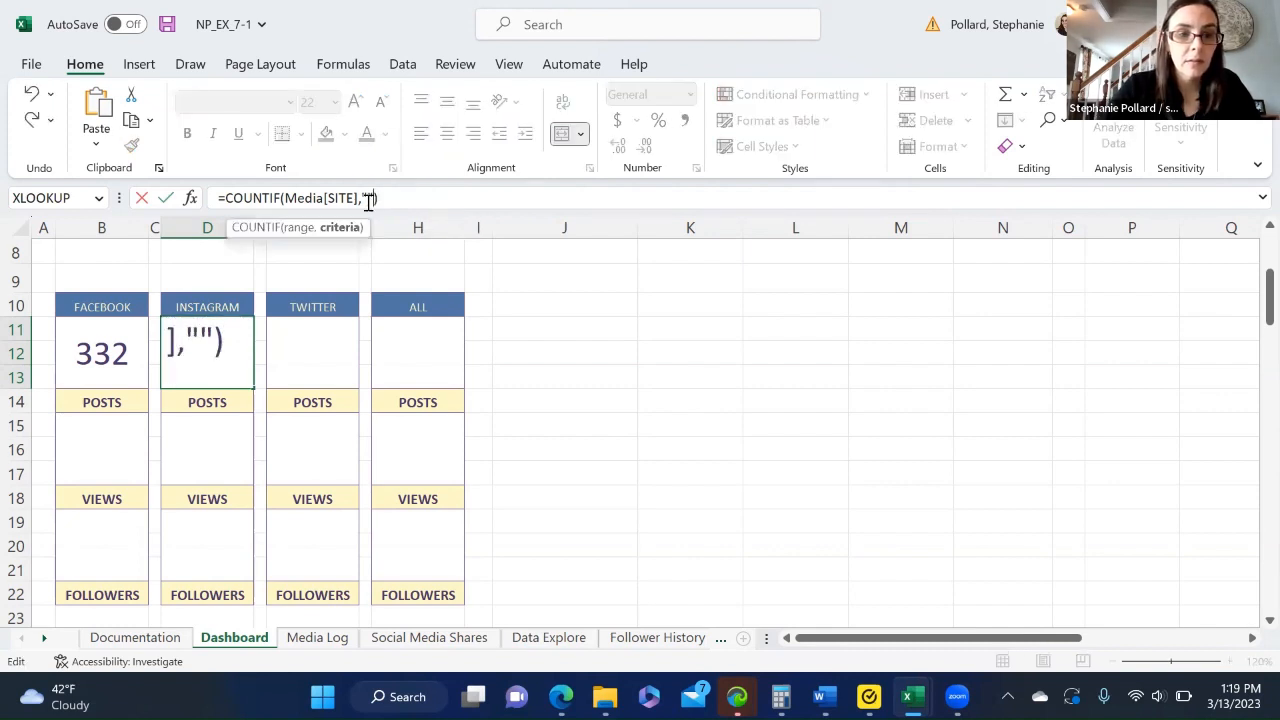
key(BackSpace)
key(Delete)
text(>100)
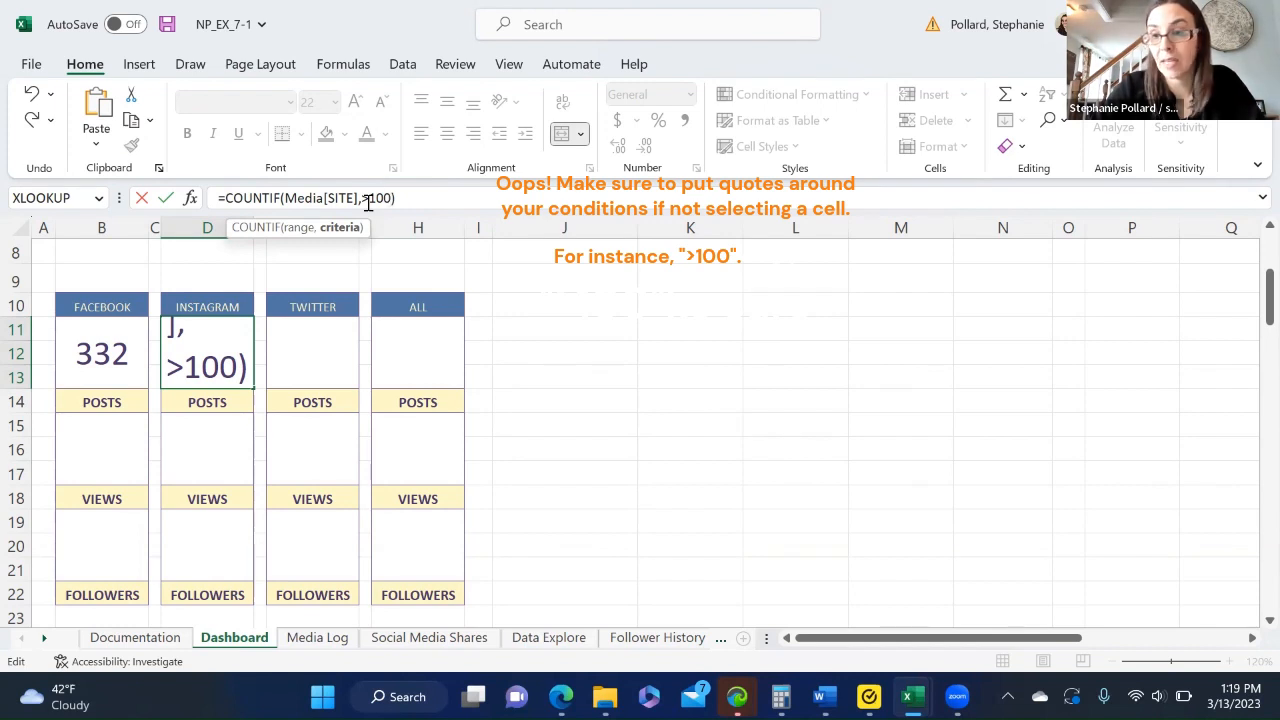
Restore "Instagram" as the COUNTIF criterion in D11 and enter the formula
key(BackSpace)
key(BackSpace)
key(BackSpace)
key(BackSpace)
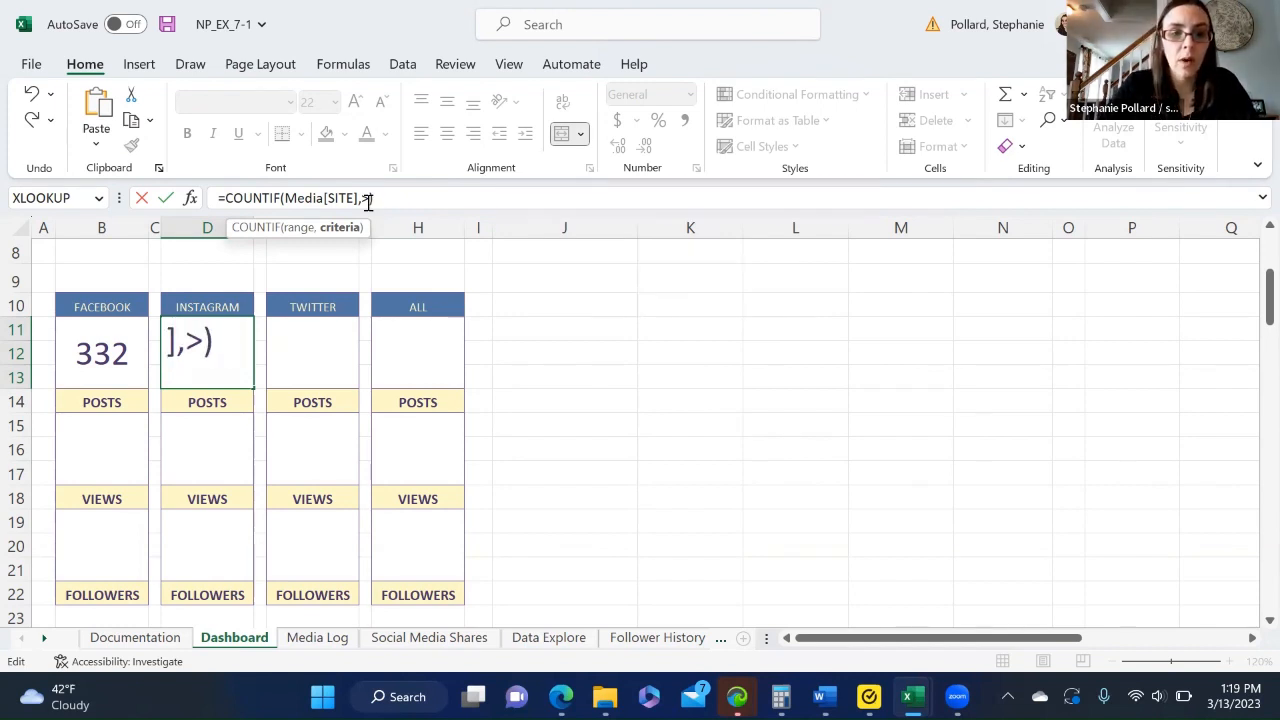
text("inst)
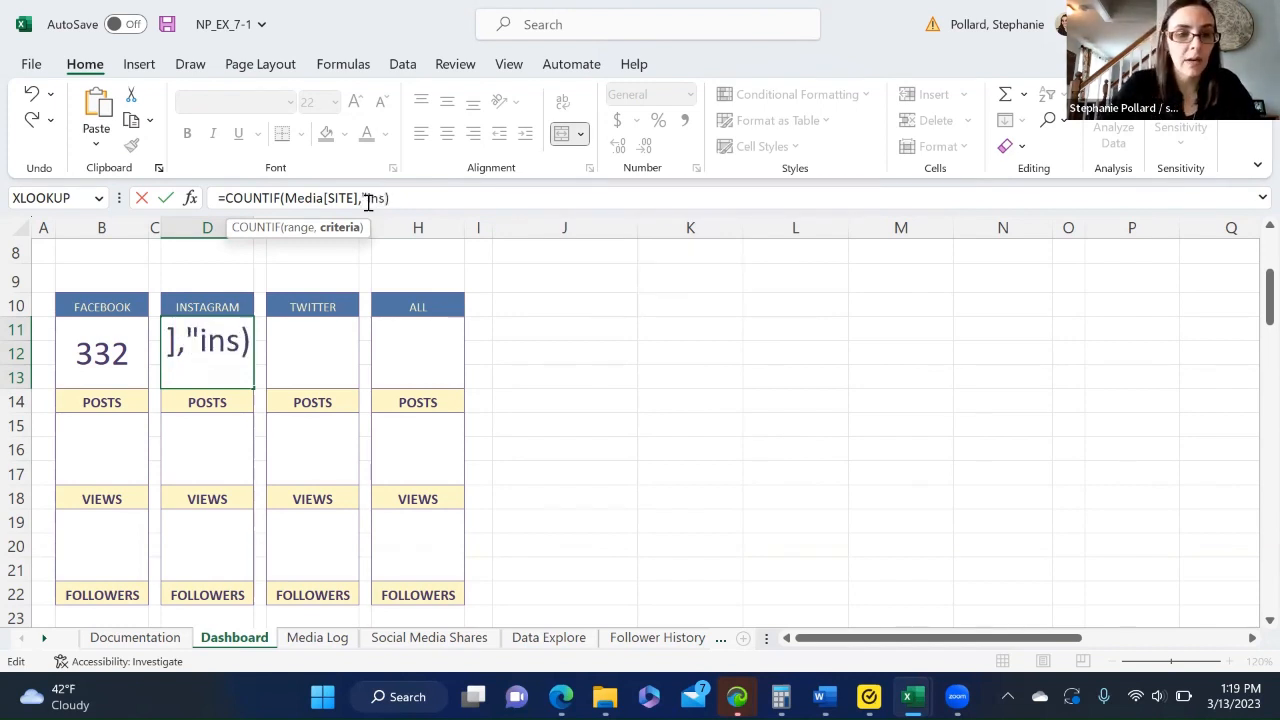
text(agra)
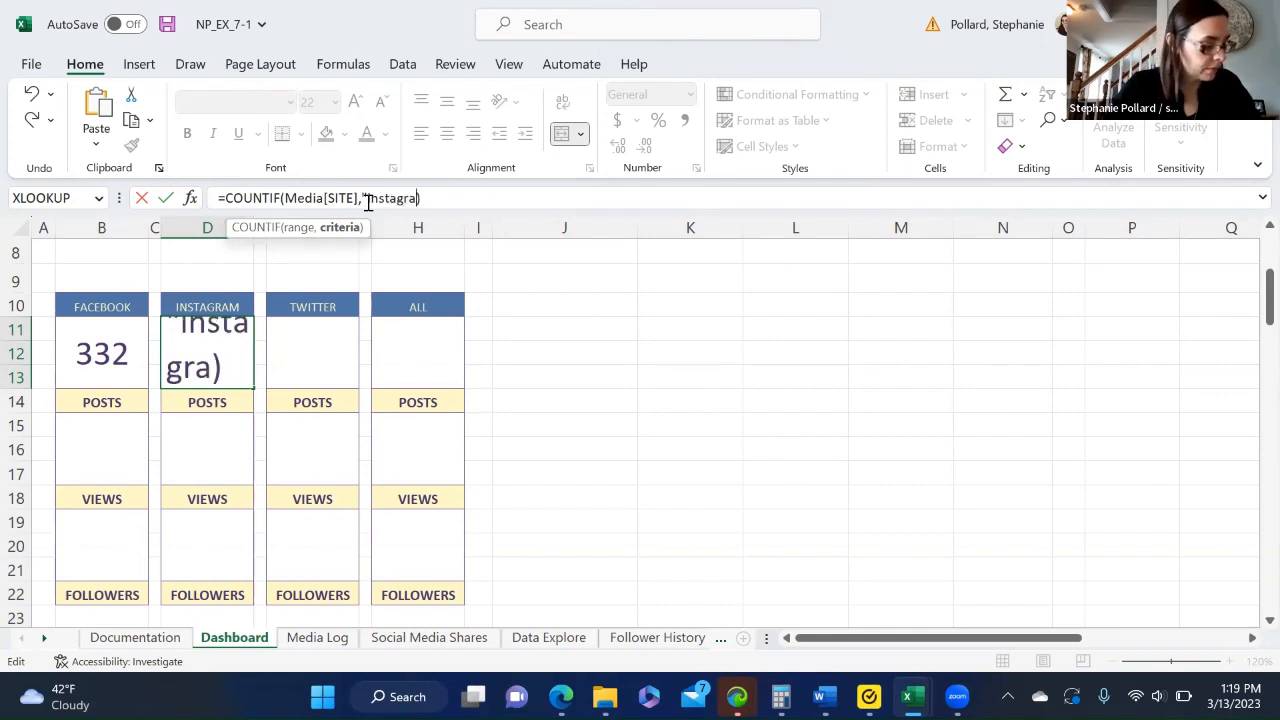
text(m")
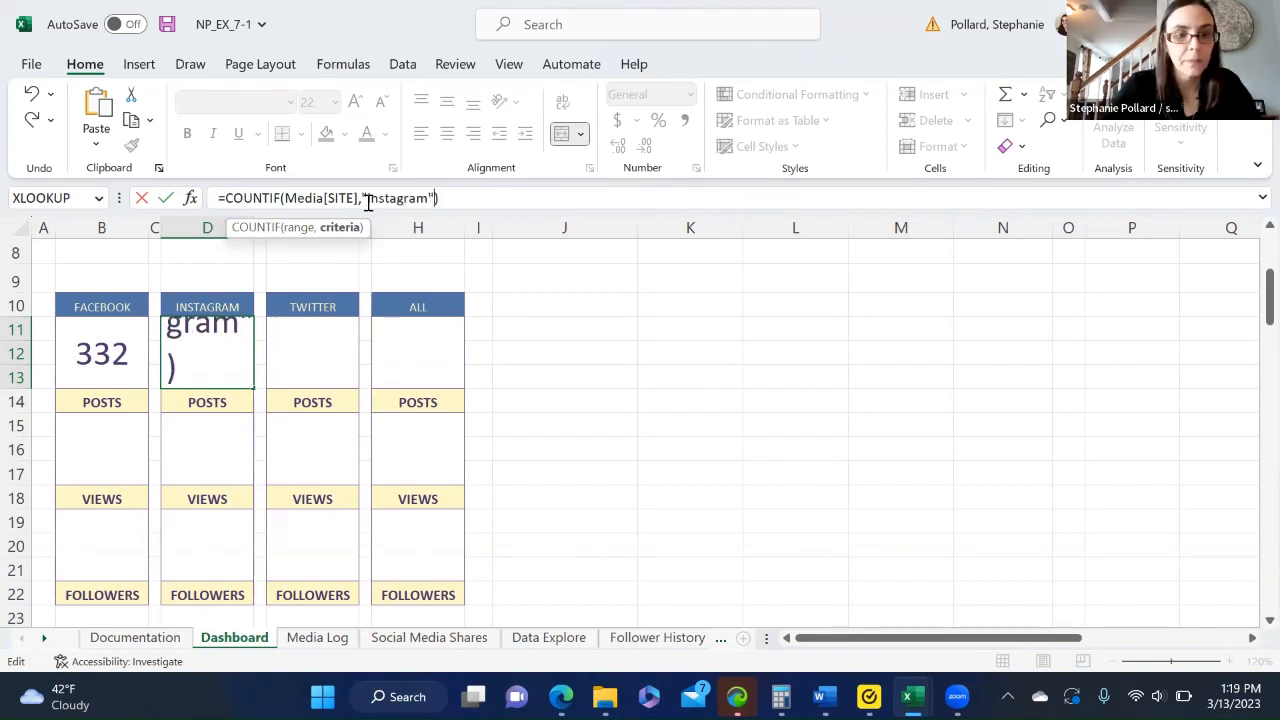
key(Return)
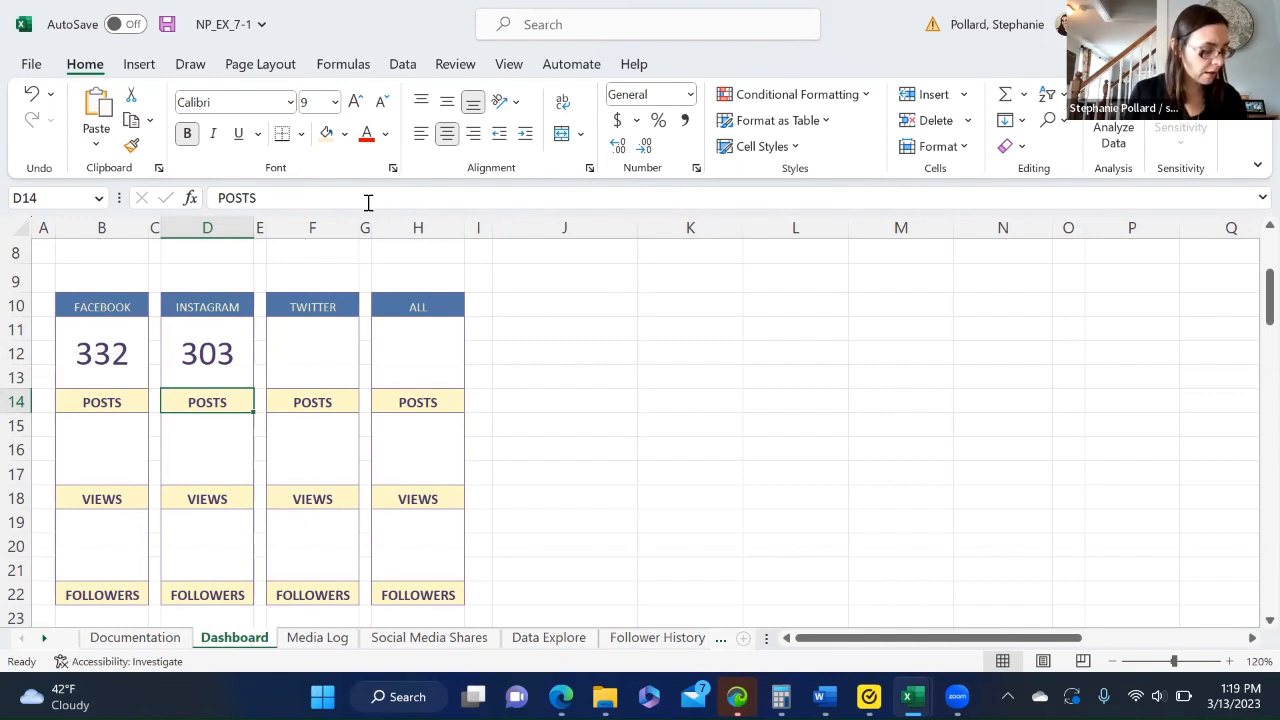
Start a SUMIF formula in the Facebook Views box, cell B15, with Media[SITE] as its range
click(108, 447)
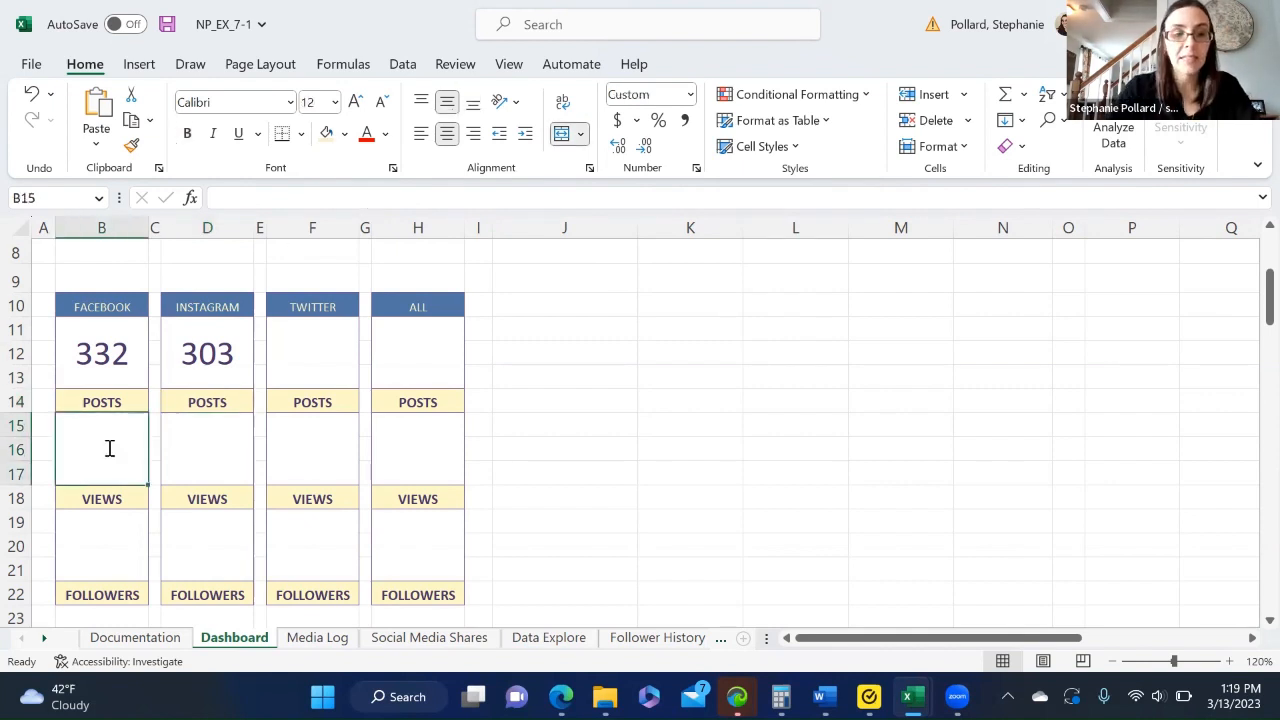
text(=sum)
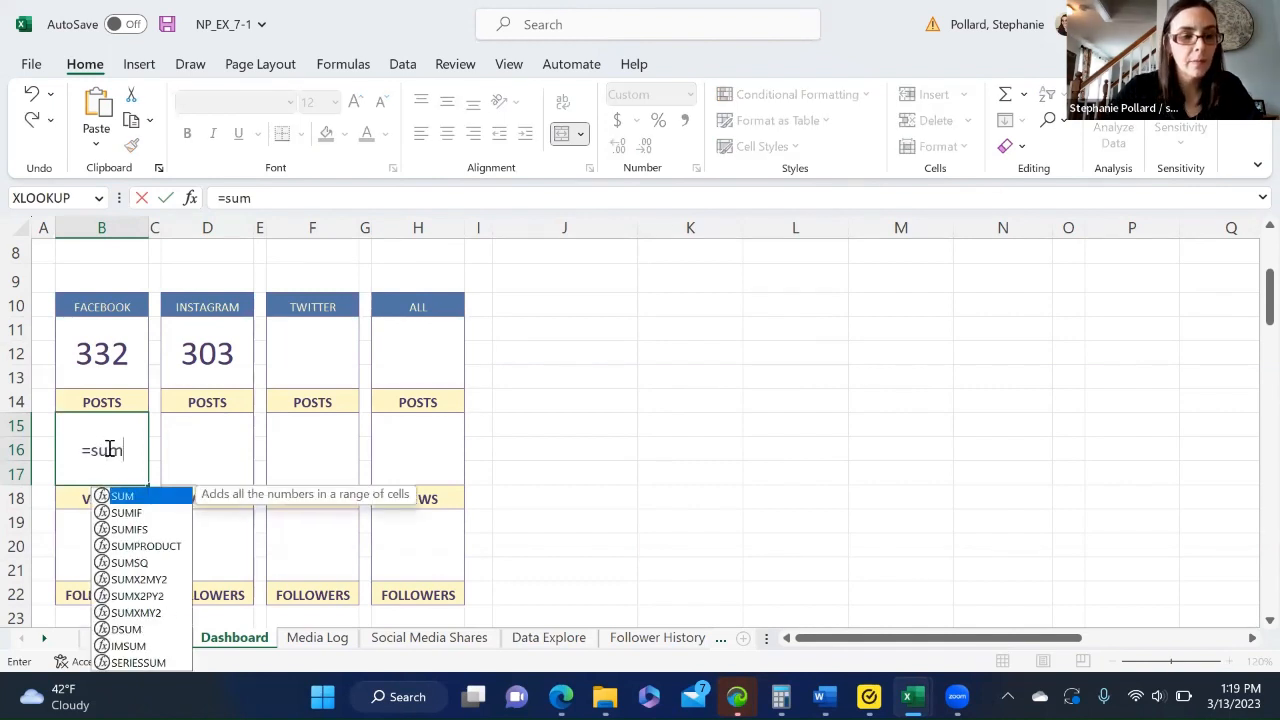
double_click(129, 512)
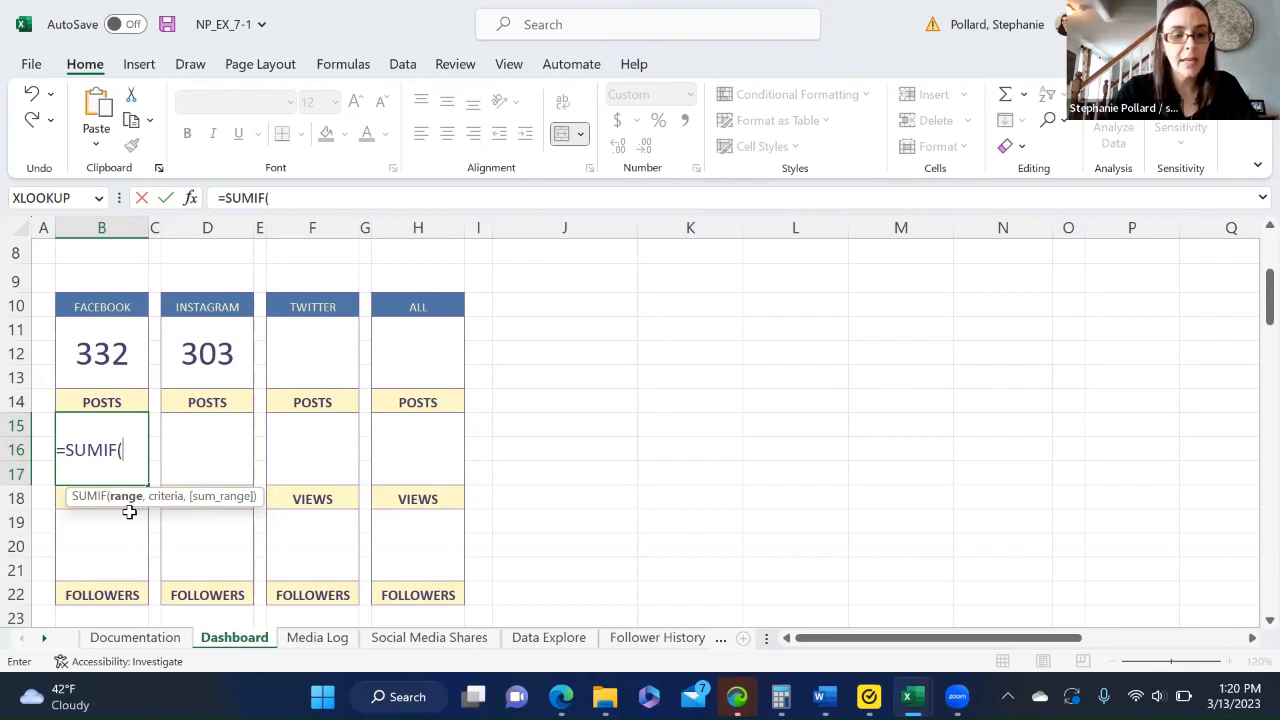
text(med)
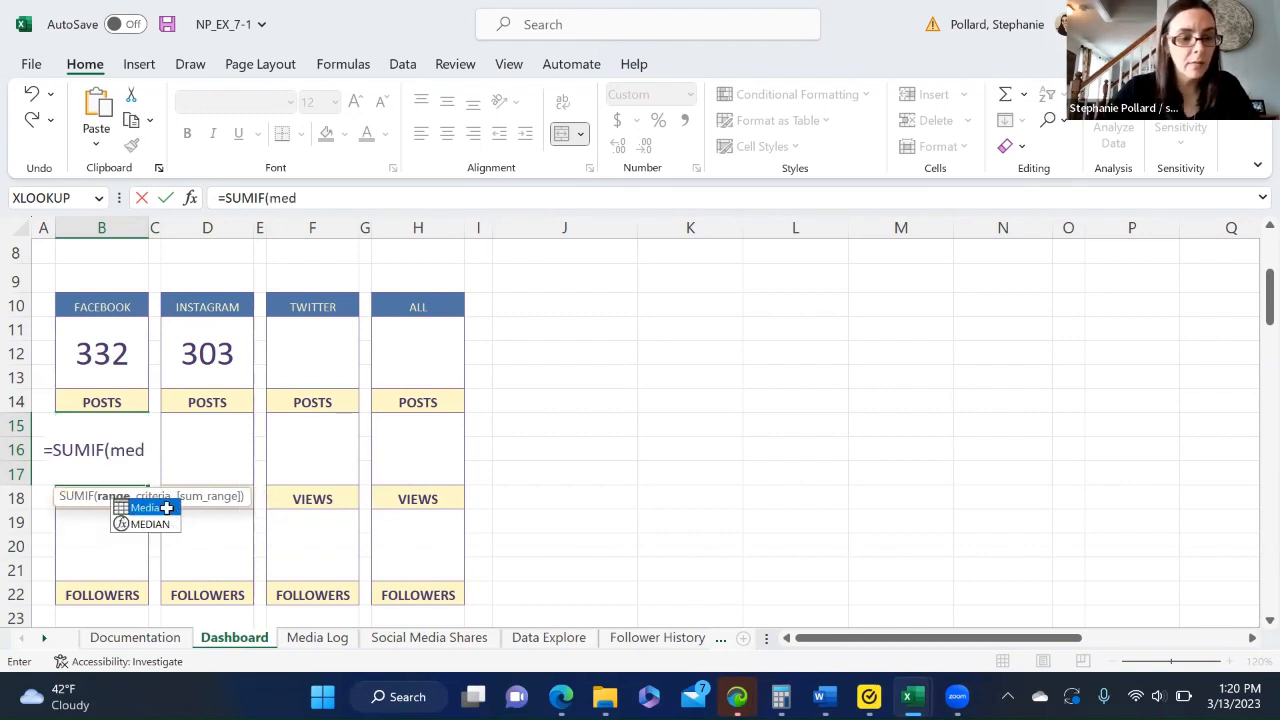
double_click(166, 508)
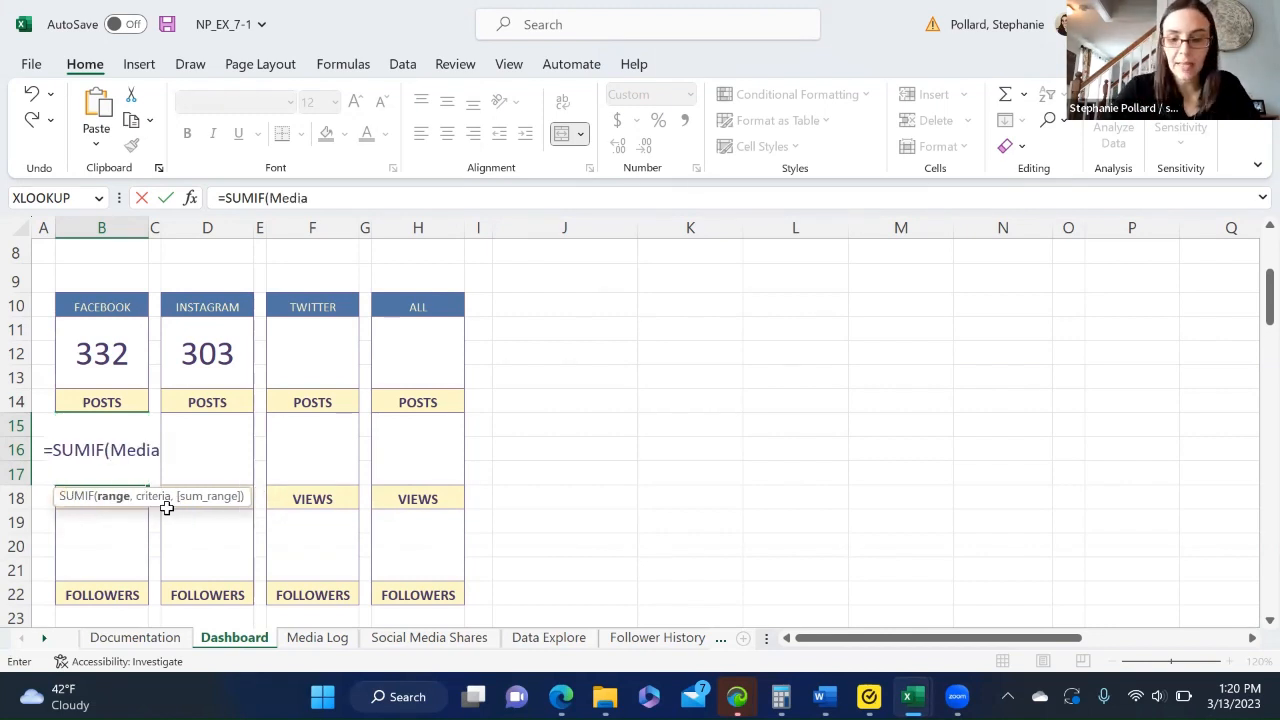
text([)
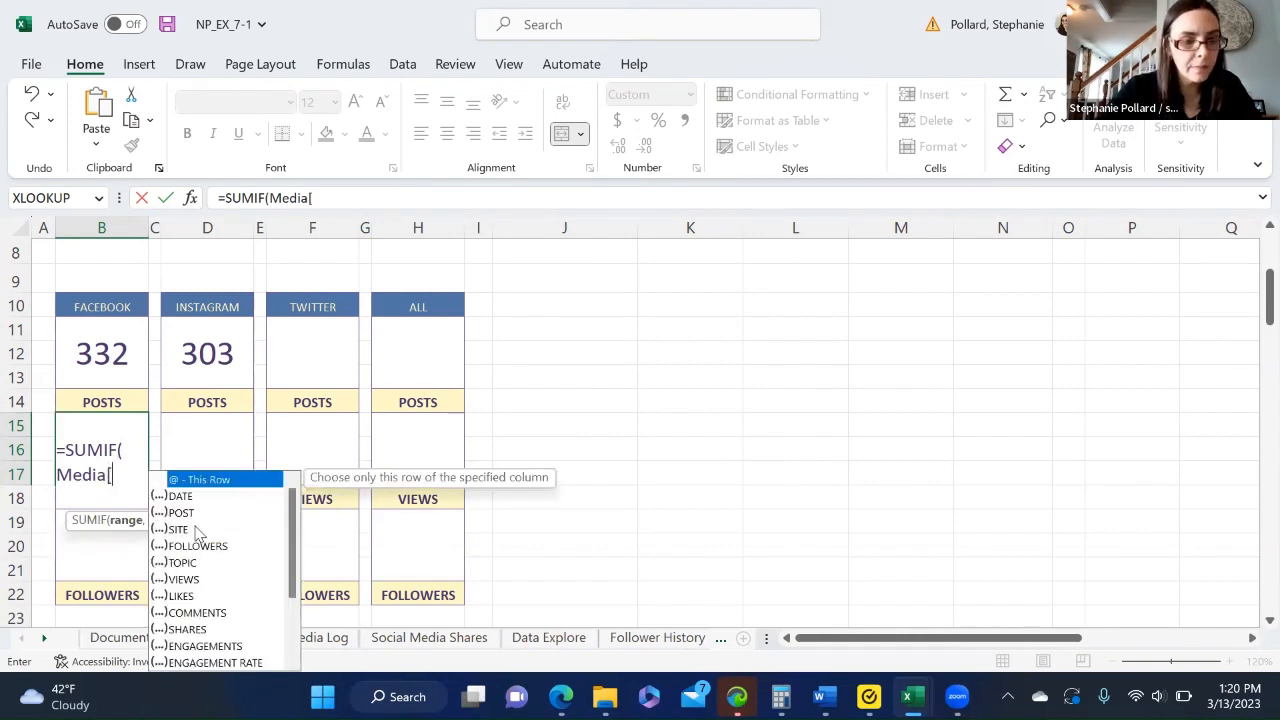
double_click(195, 527)
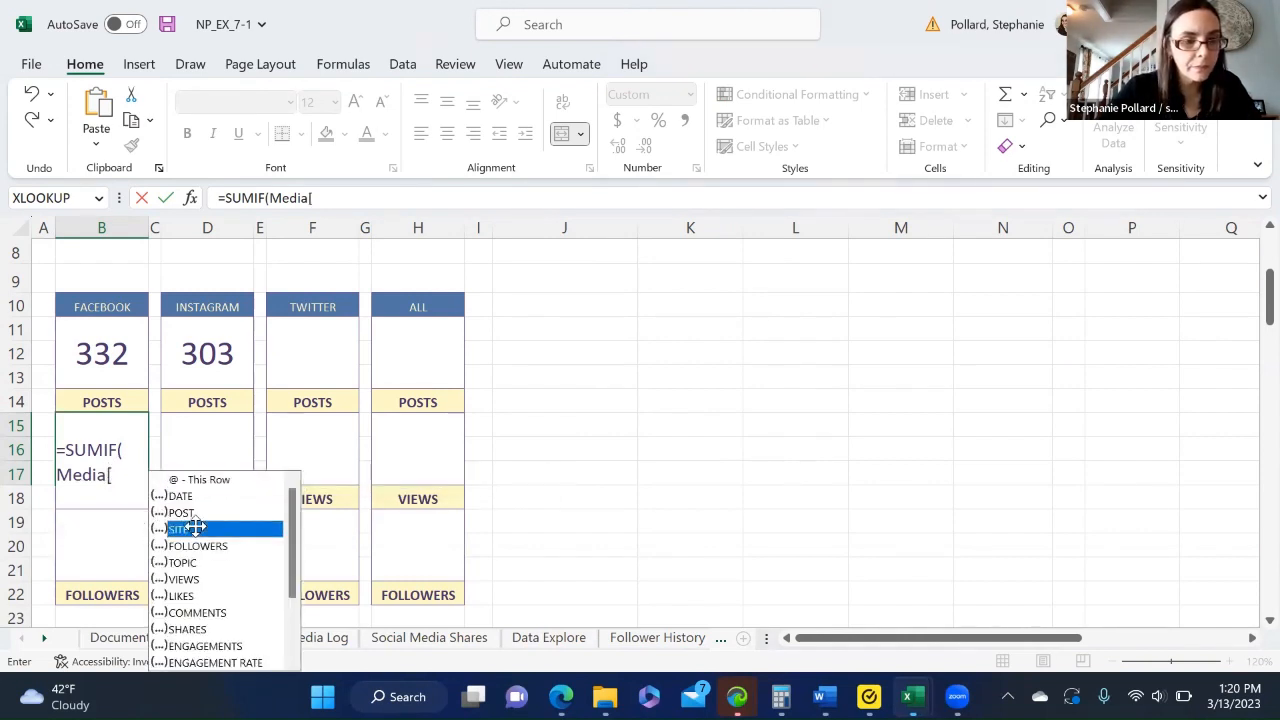
text(],)
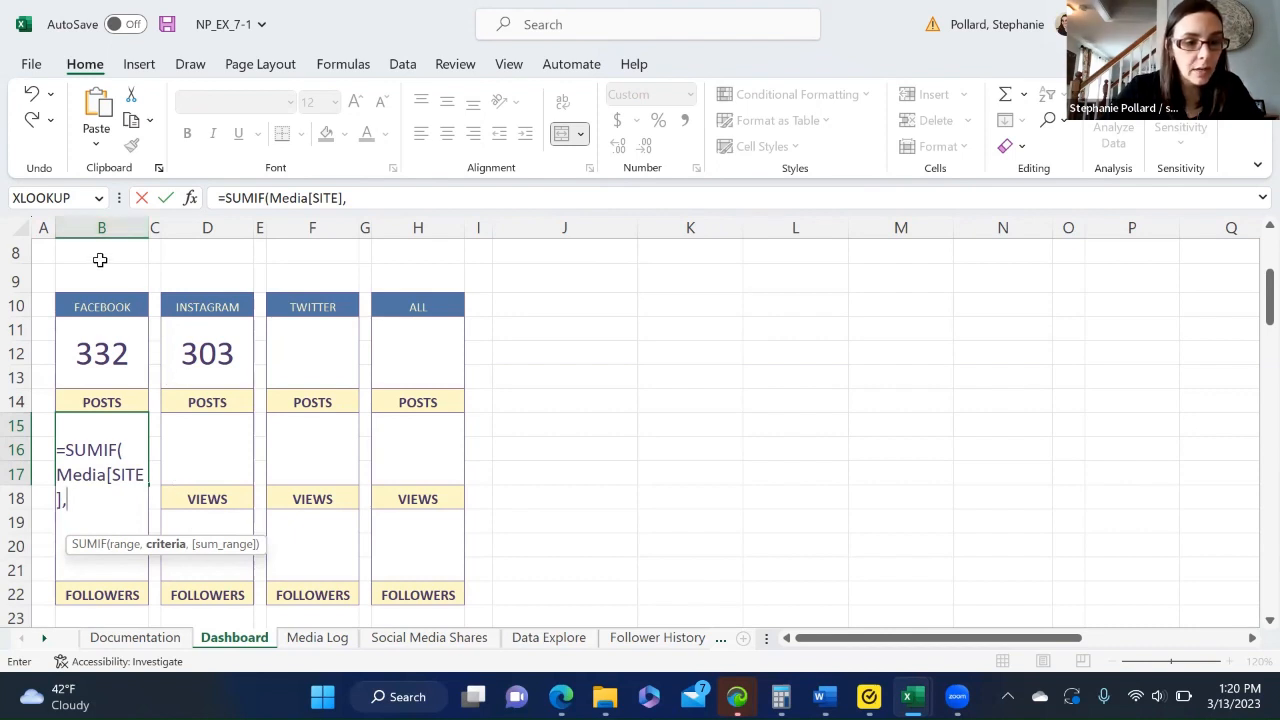
Use the Facebook heading in B10 as the SUMIF criterion and Media[VIEWS] as the sum range, then enter the formula
click(99, 307)
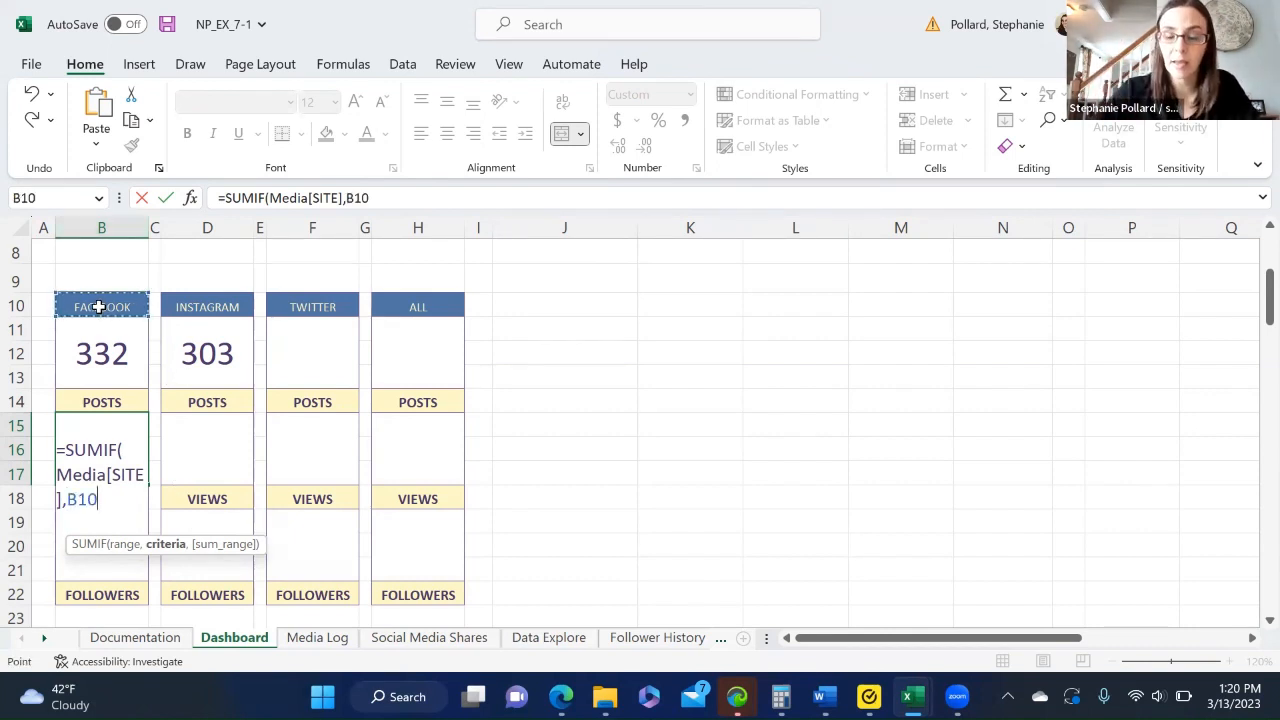
text(,)
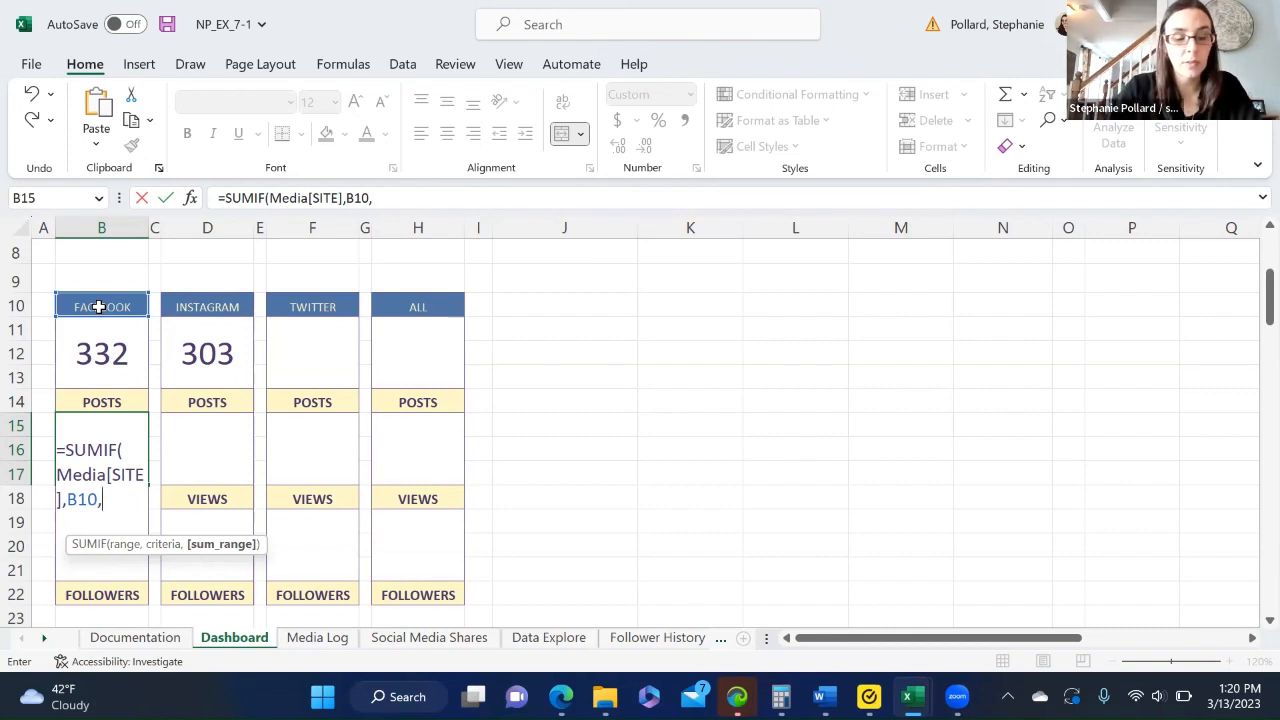
text(Med)
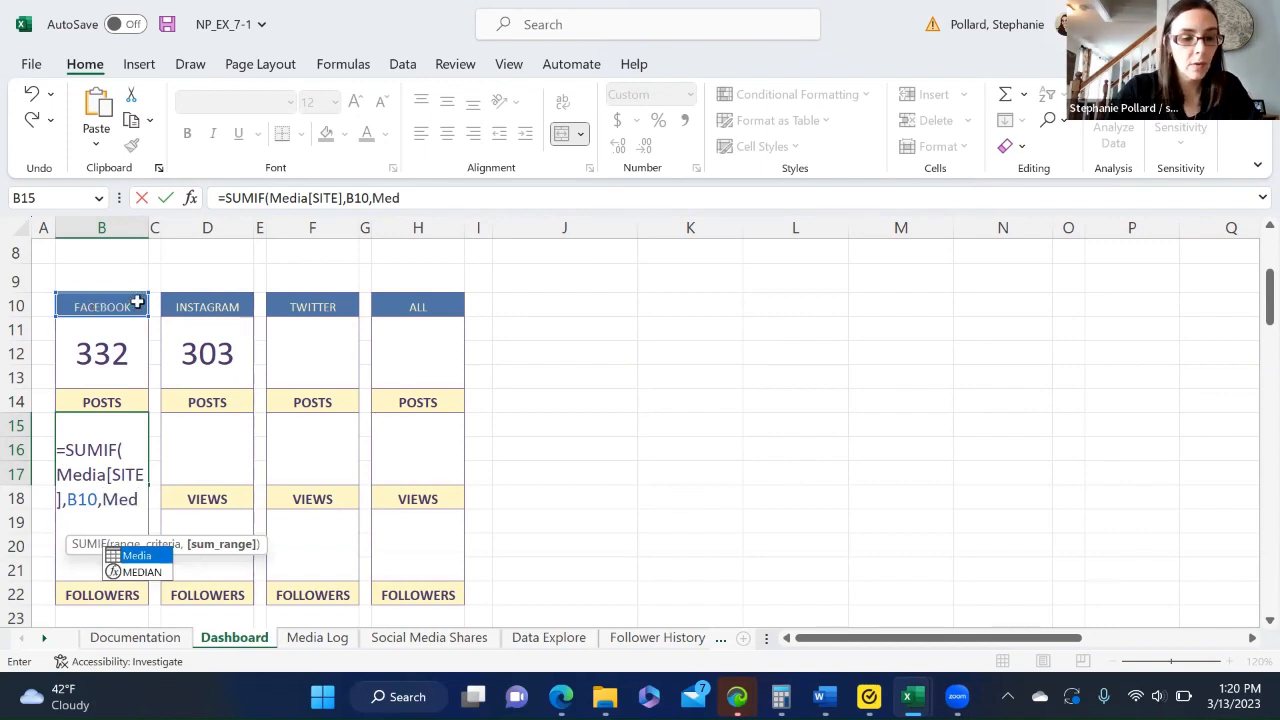
double_click(141, 556)
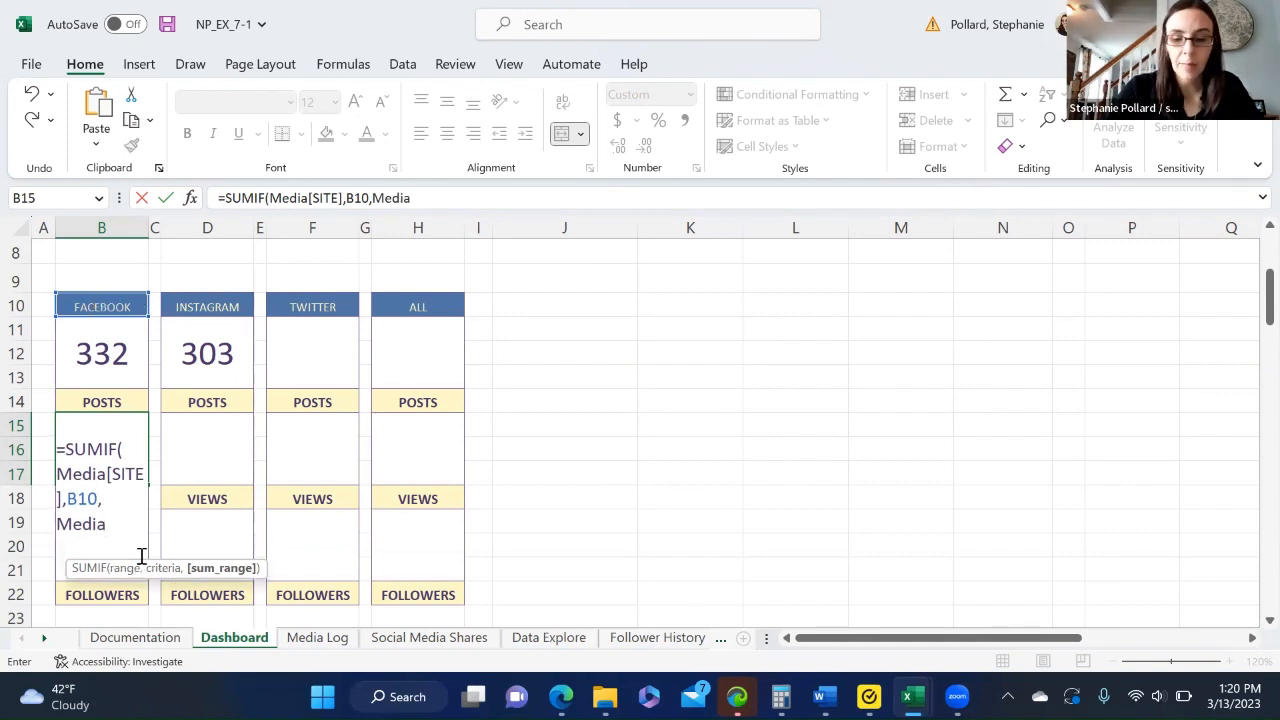
text([VIEWS)
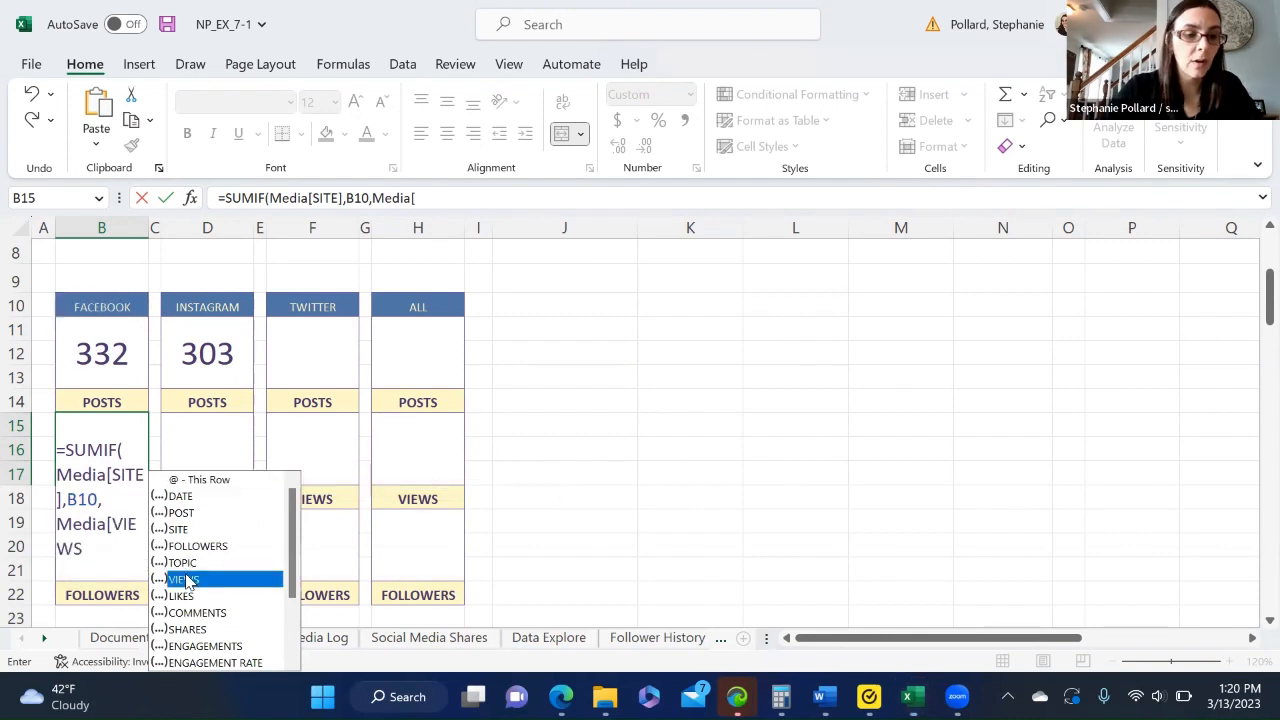
double_click(185, 579)
text(])
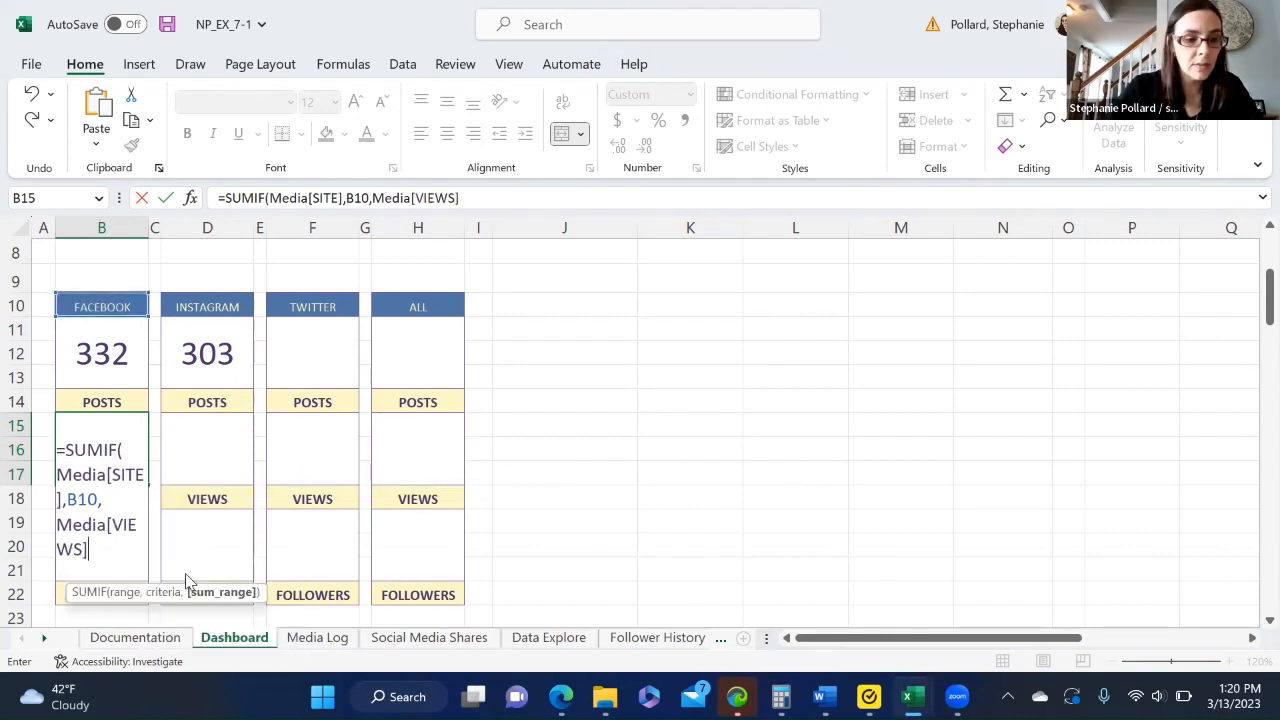
text())
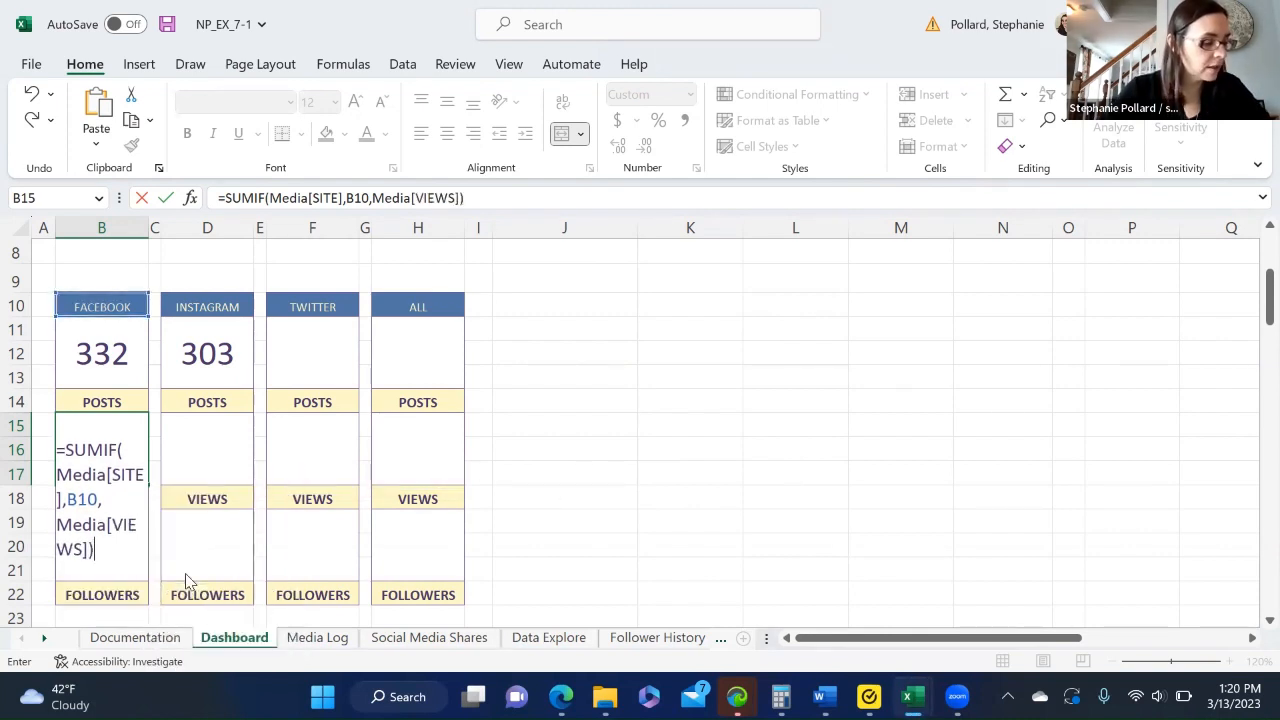
key(Return)
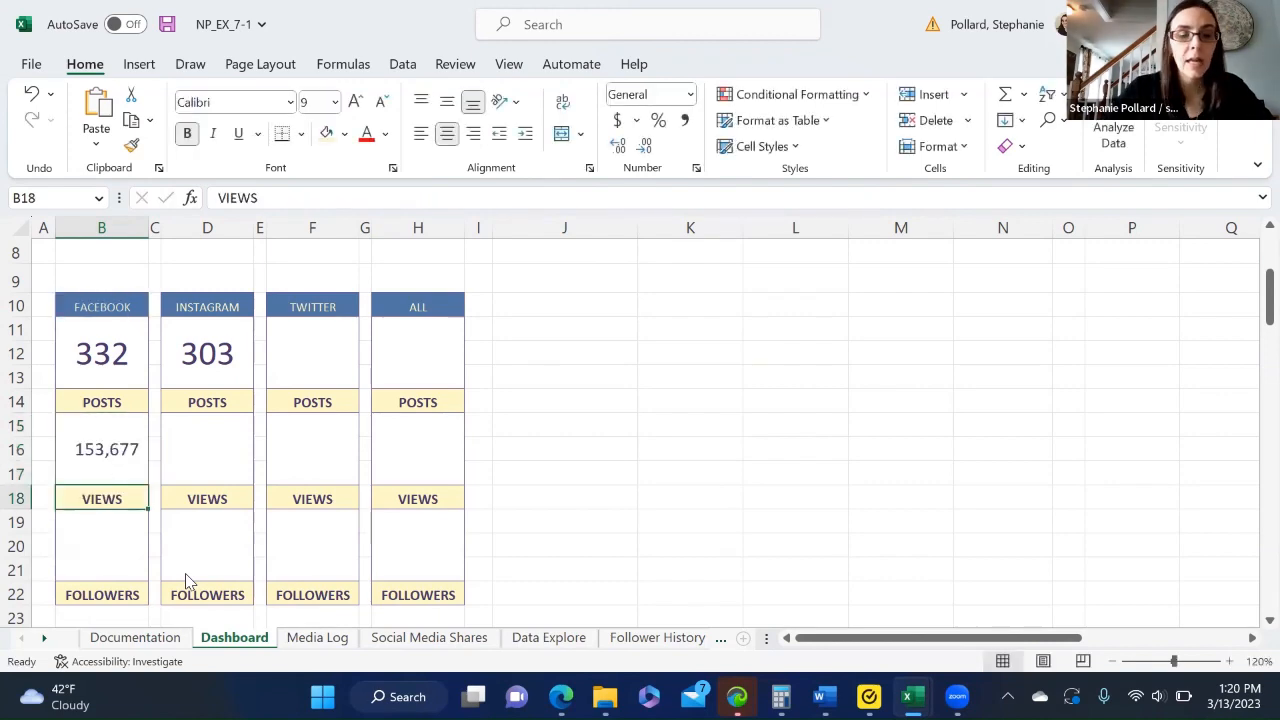
Check the SITE and VIEWS columns on the Media Log sheet, then review the SUMIF formula in Dashboard cell B15
click(306, 640)
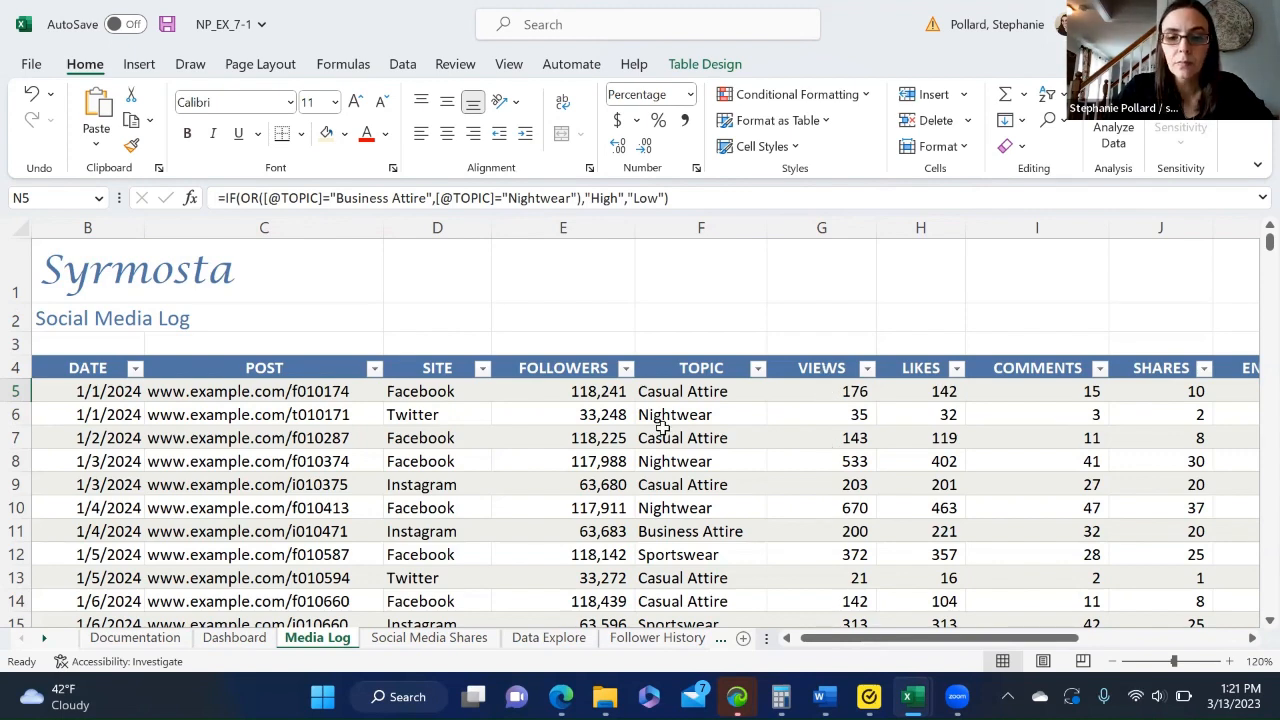
click(234, 637)
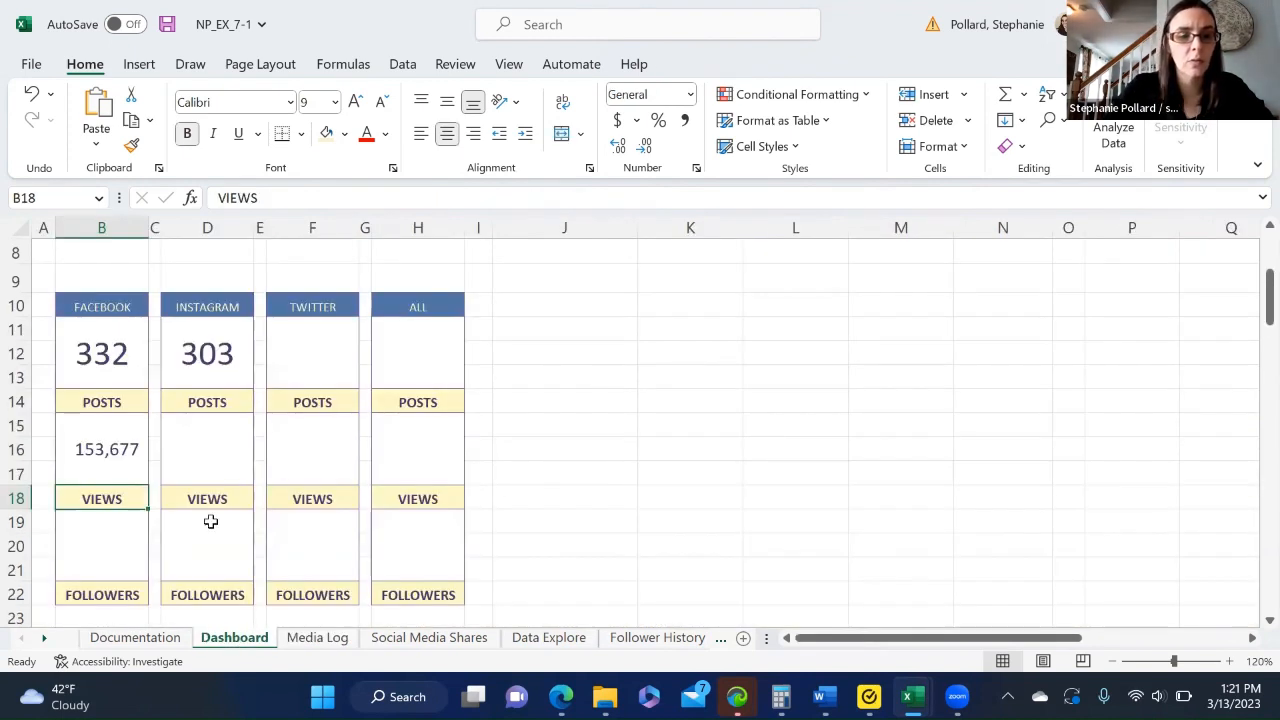
click(125, 459)
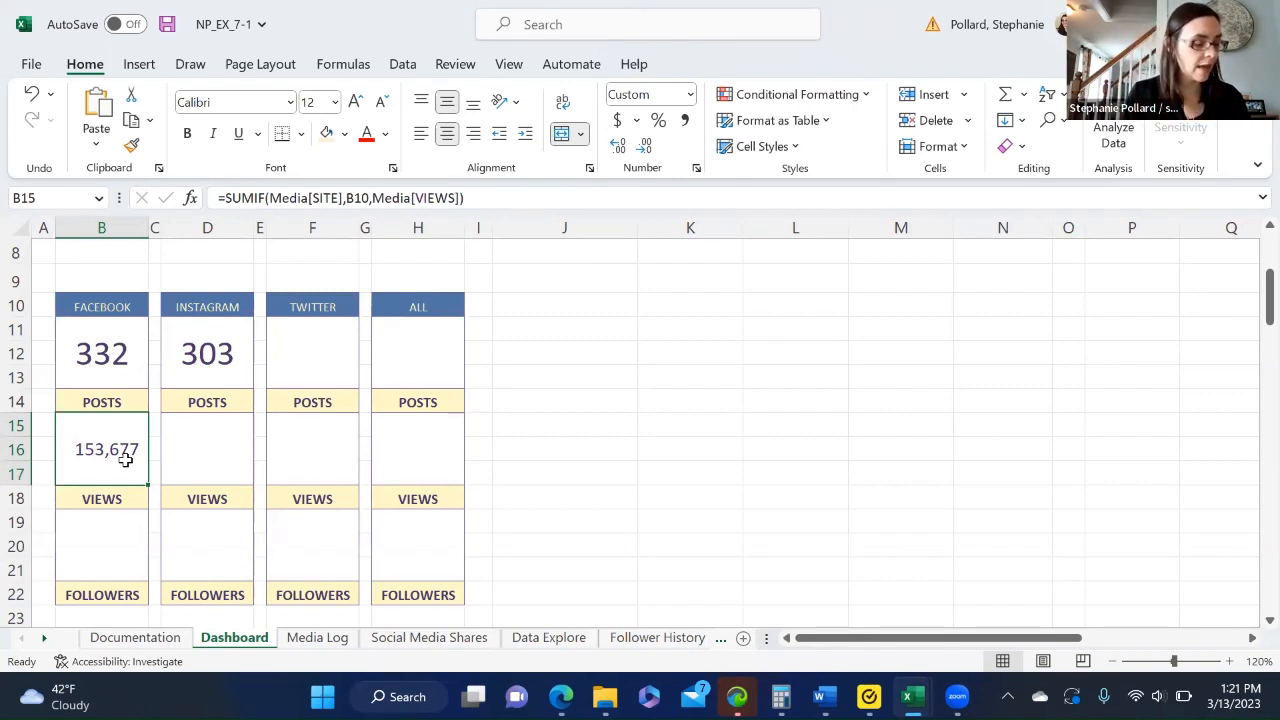
Start an AVERAGEIF formula in the Facebook Followers box, cell B19, with Media[SITE] as its range
click(199, 459)
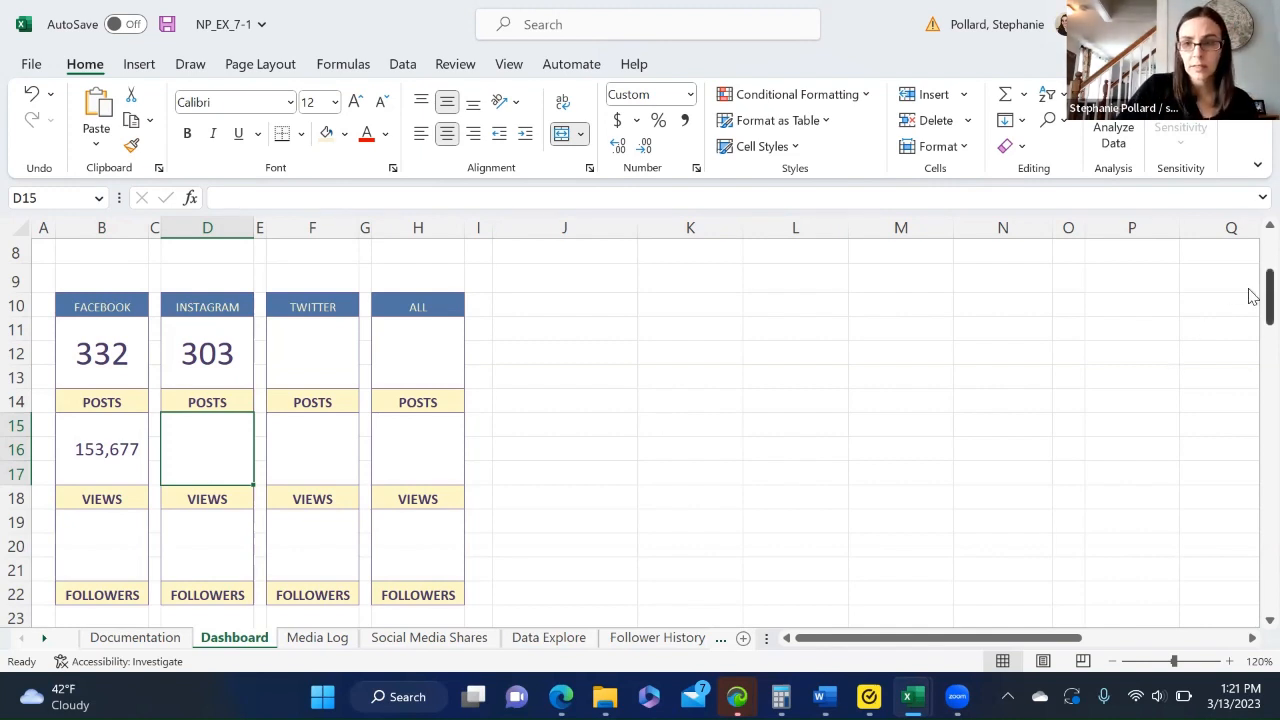
drag(1250, 296, 1250, 308)
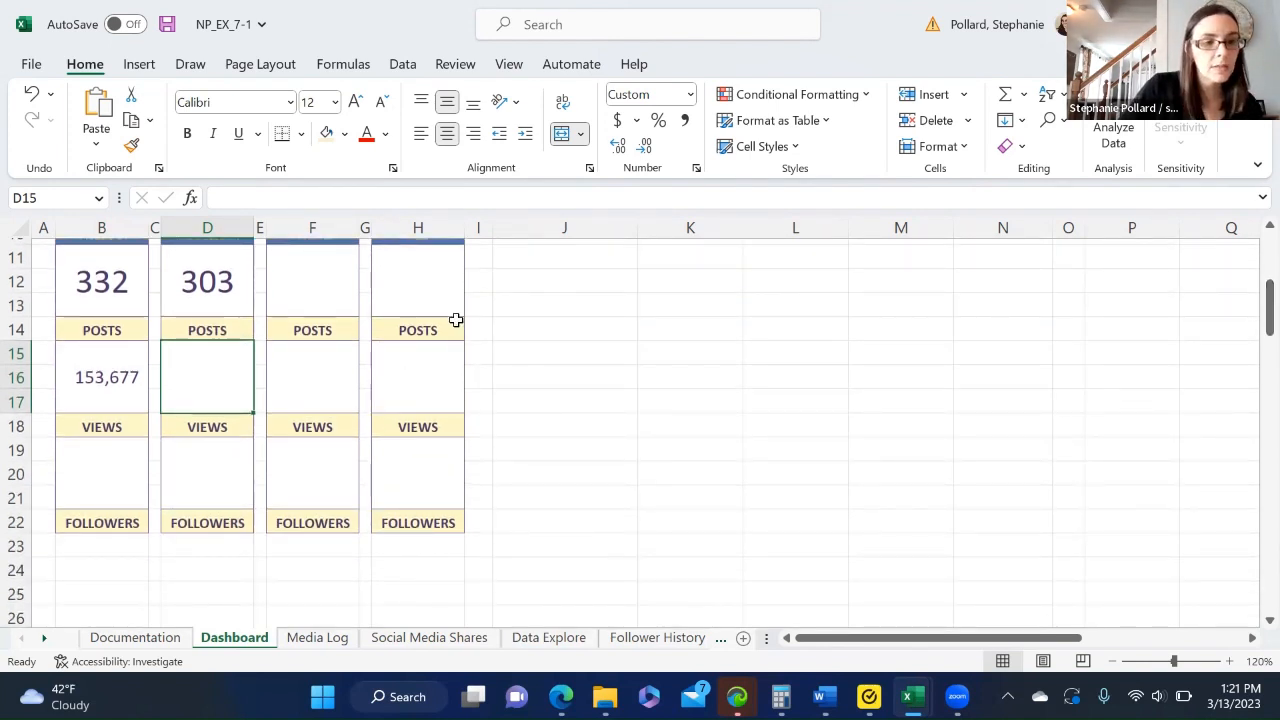
click(105, 485)
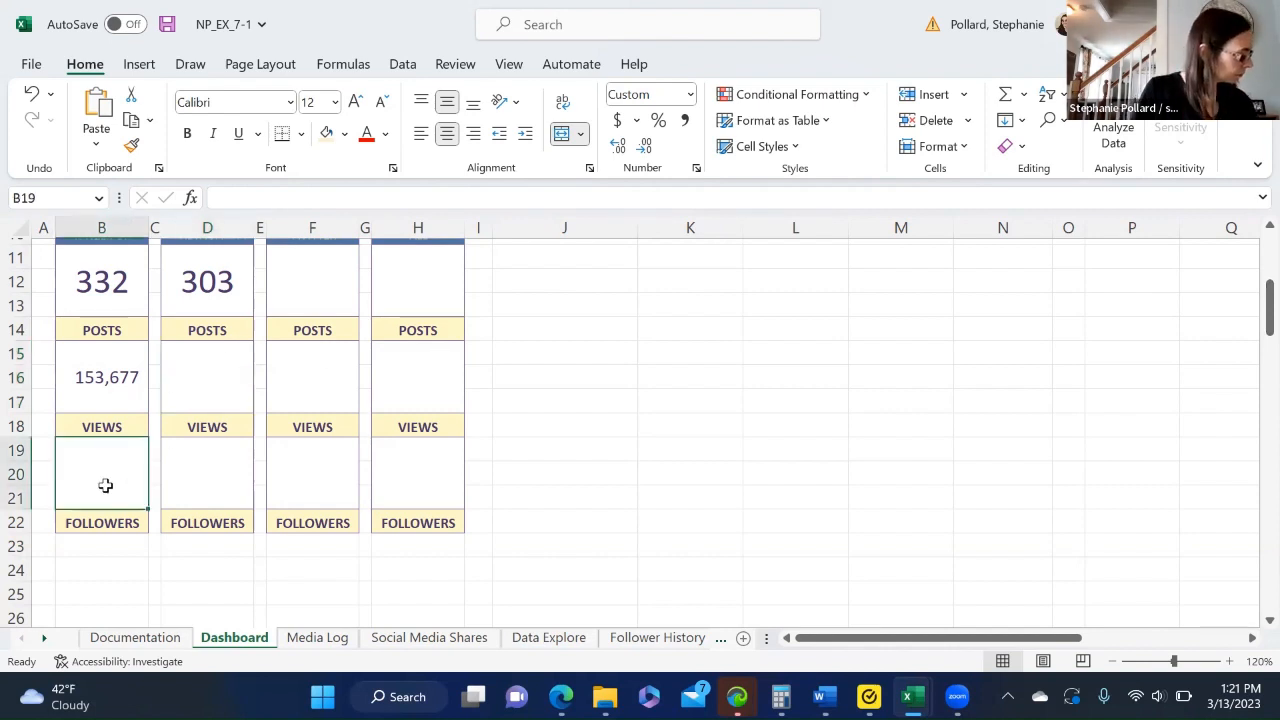
text(=aver)
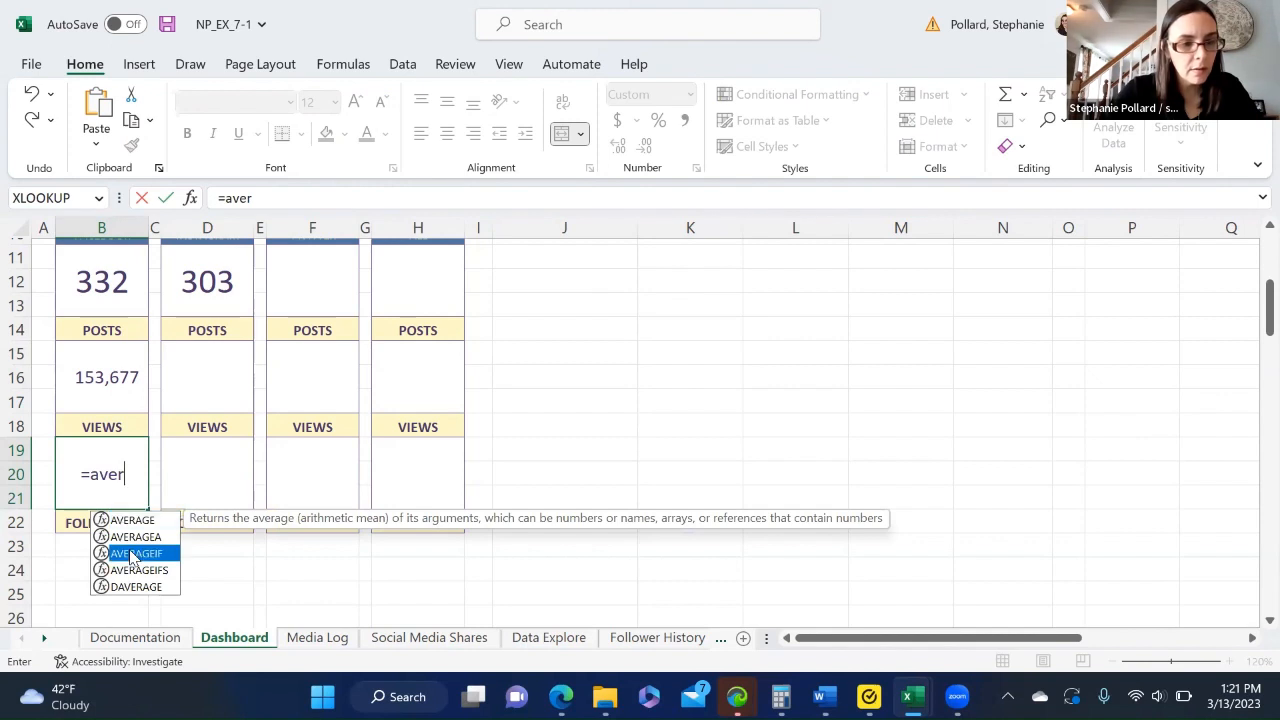
double_click(133, 553)
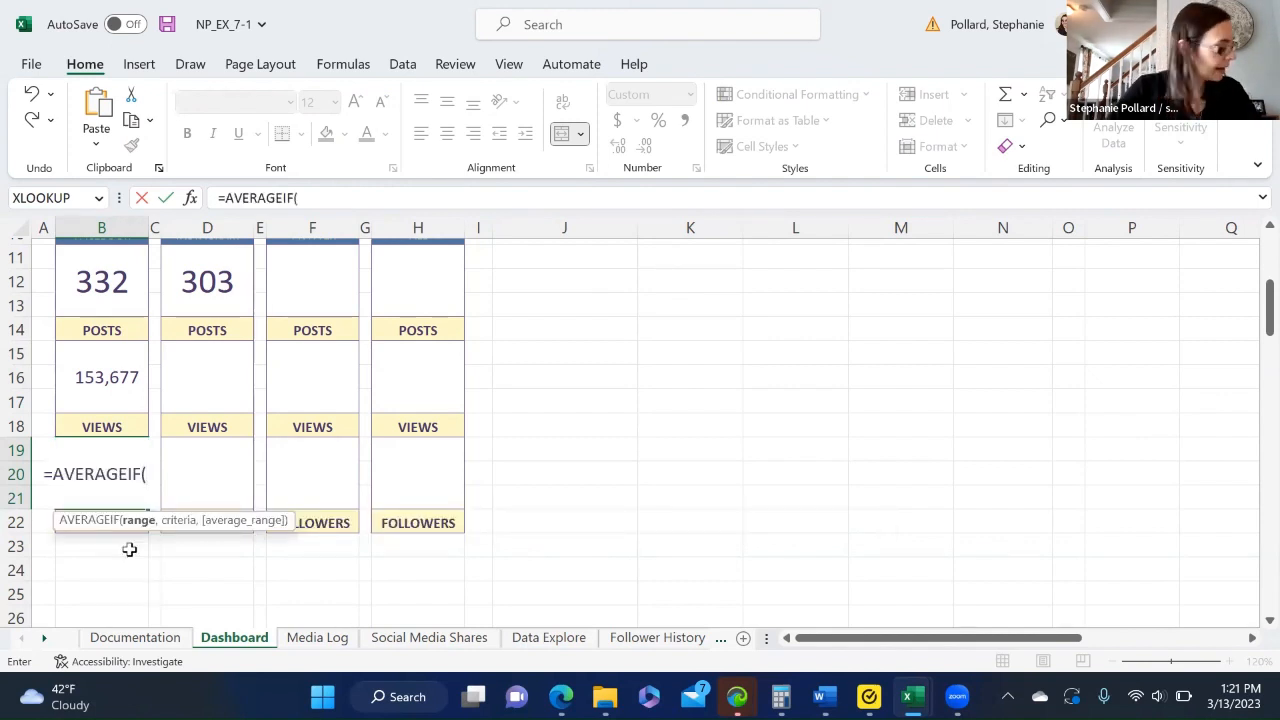
text(Med)
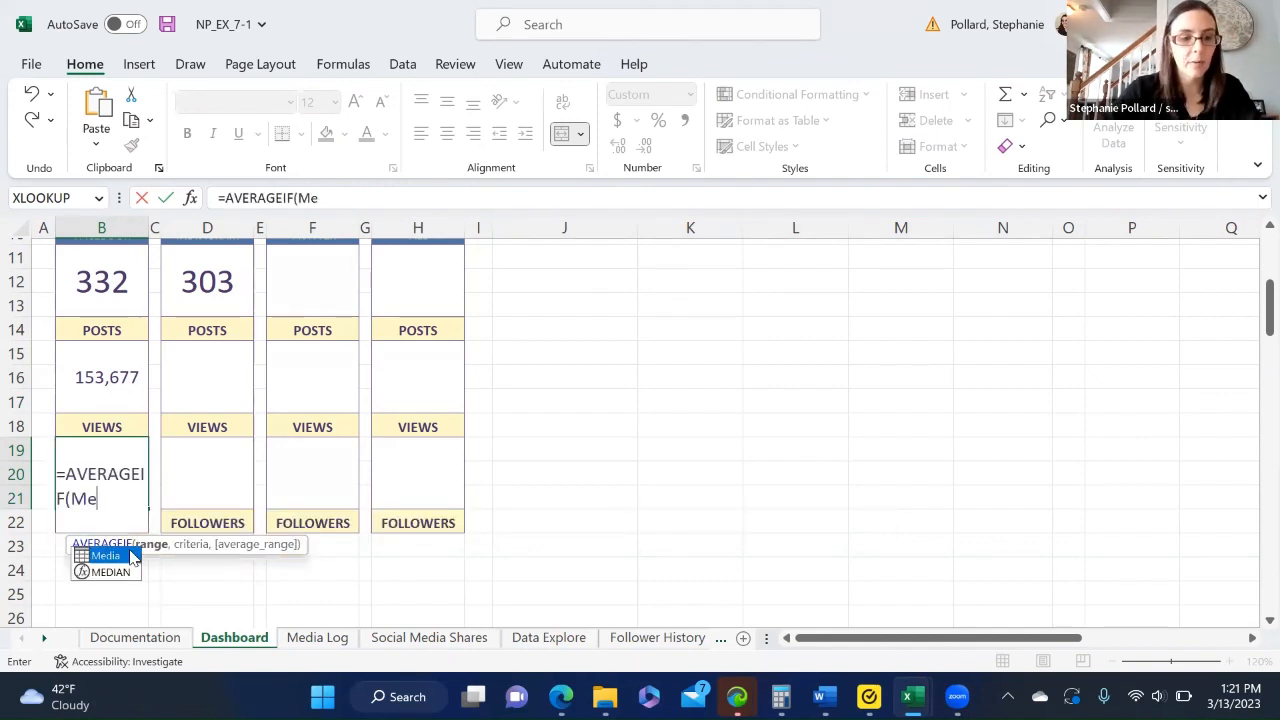
double_click(106, 556)
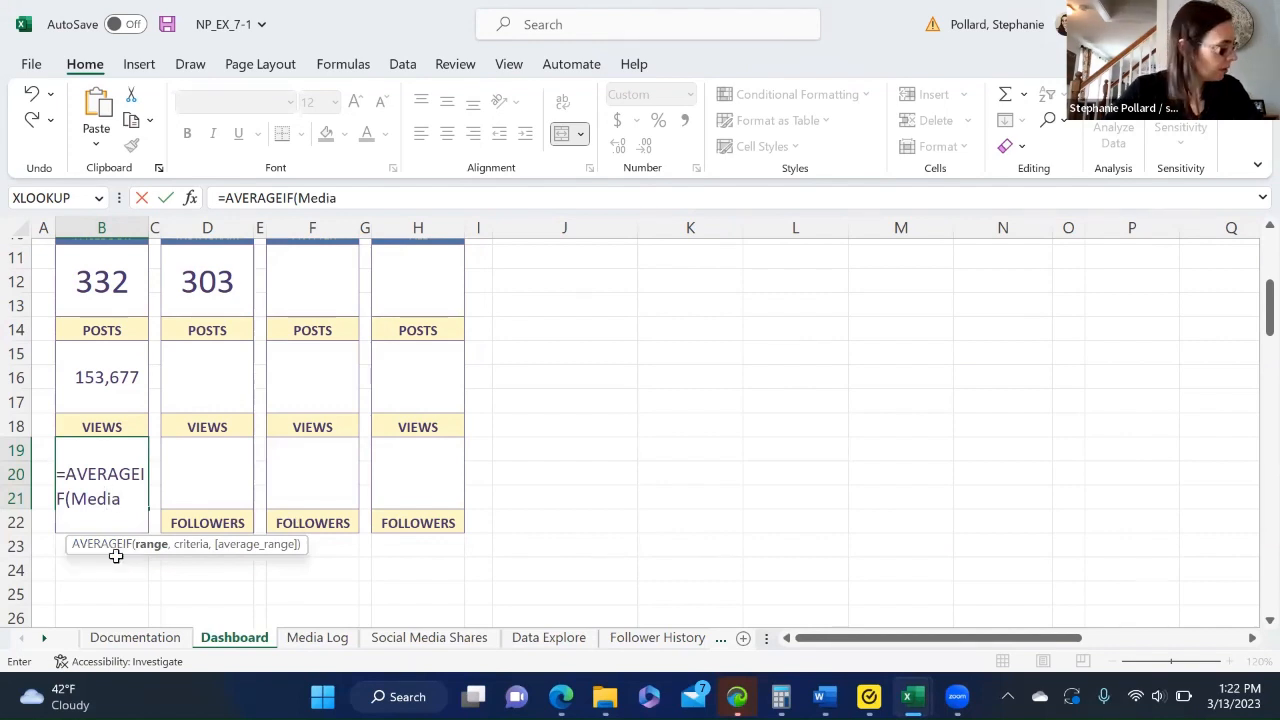
text([sit)
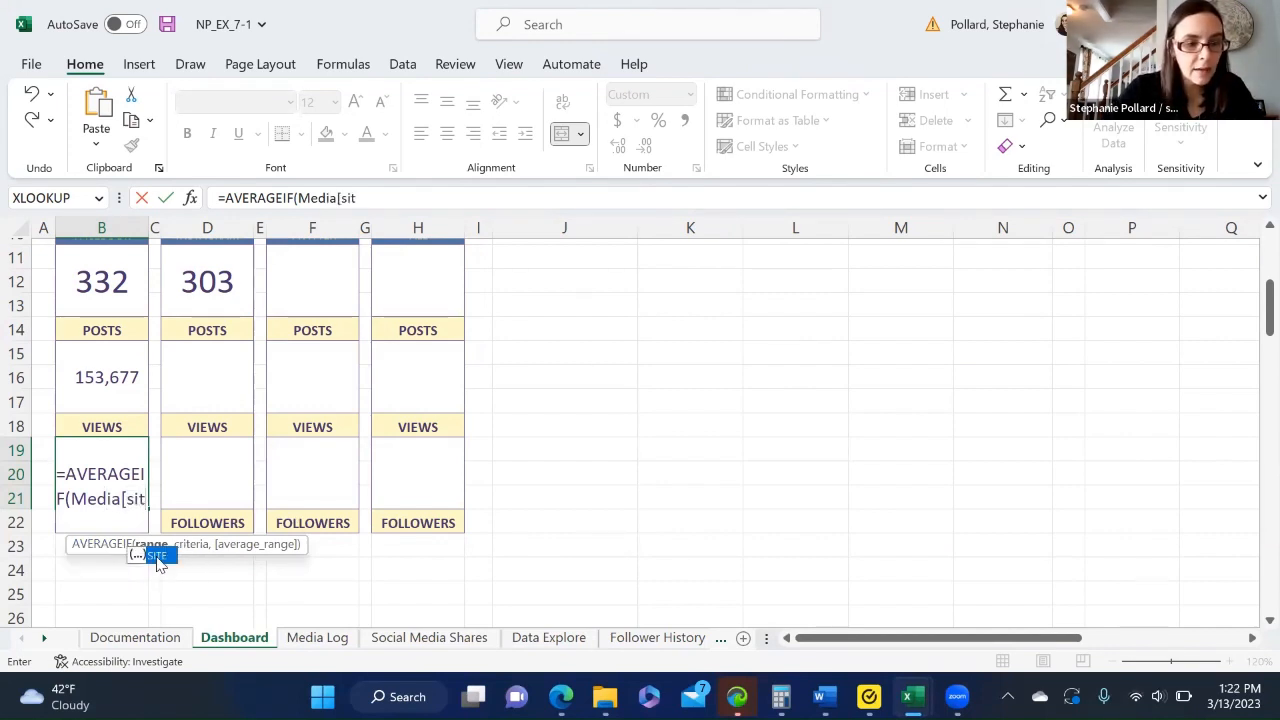
double_click(157, 556)
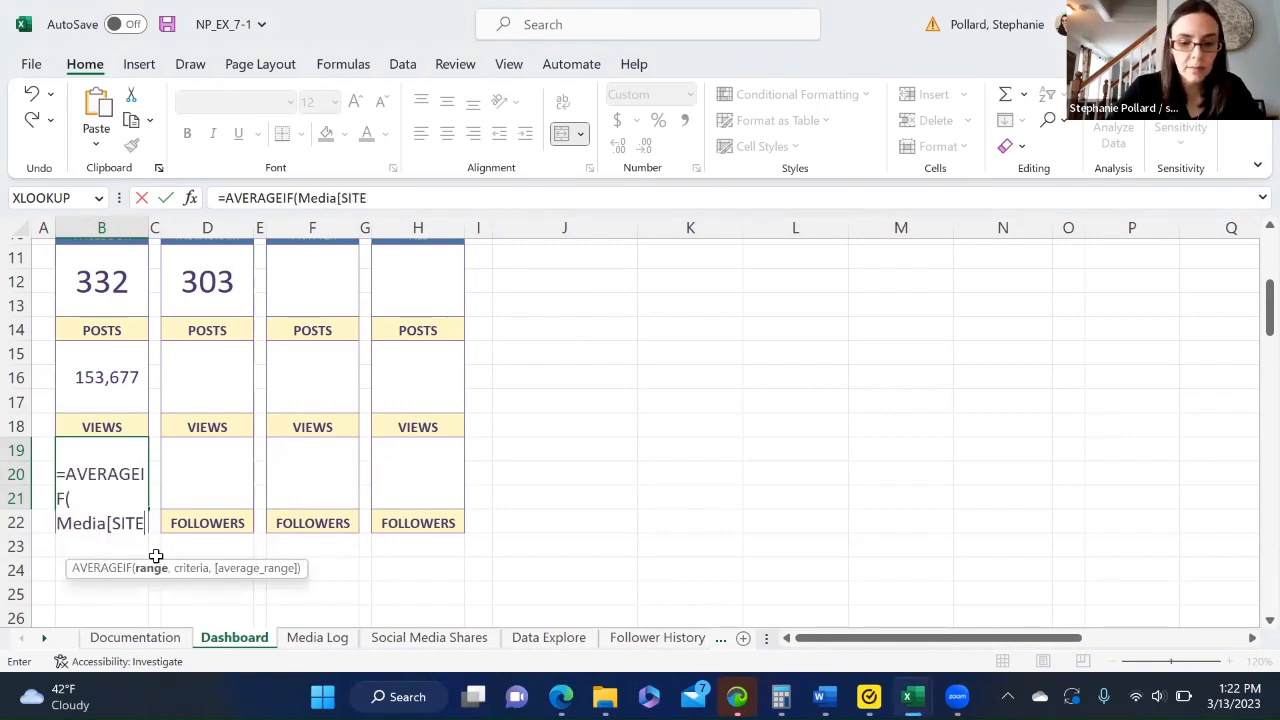
text(],)
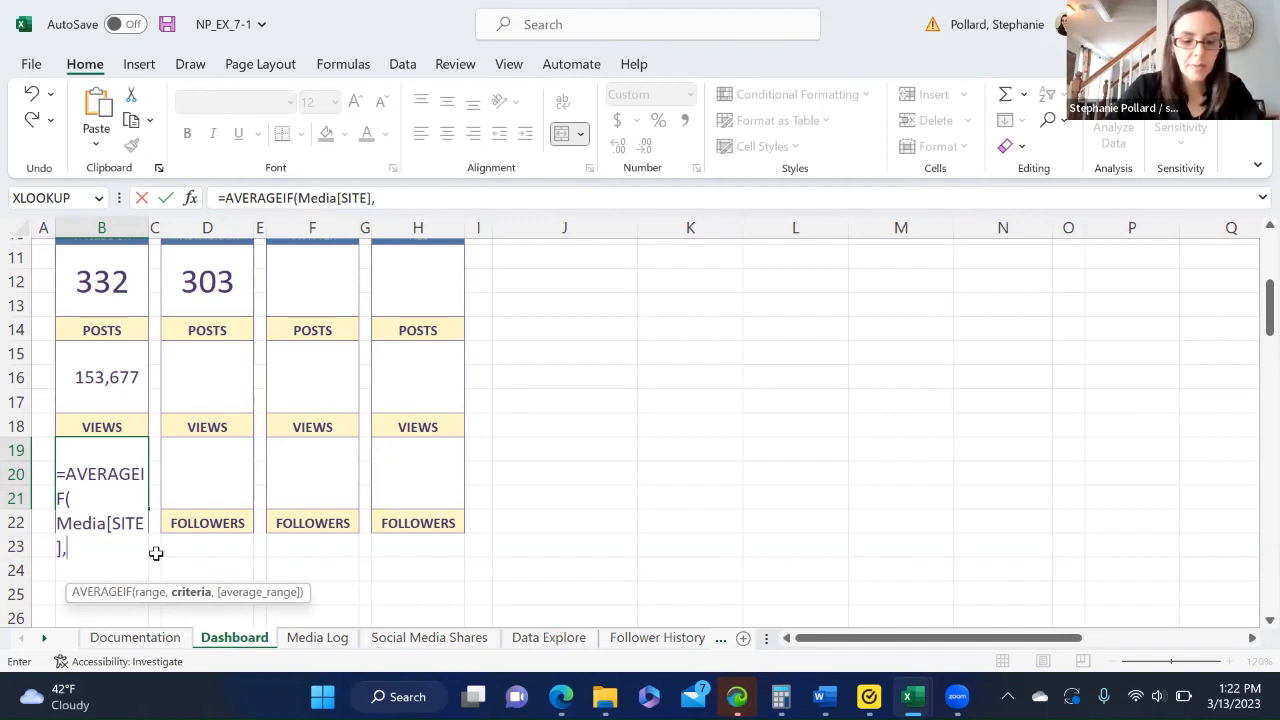
Use B10 as the AVERAGEIF criterion and Media[FOLLOWERS] as the average range, then enter the formula and reselect B19
text(B10)
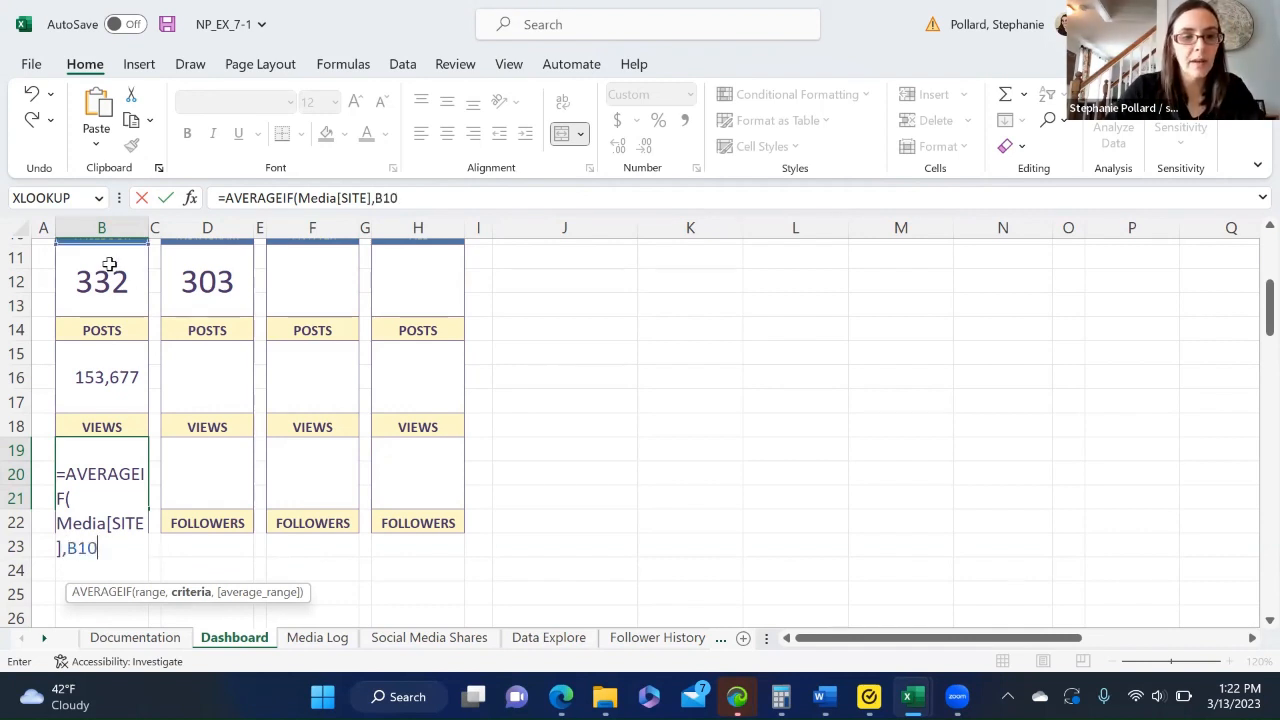
text(,)
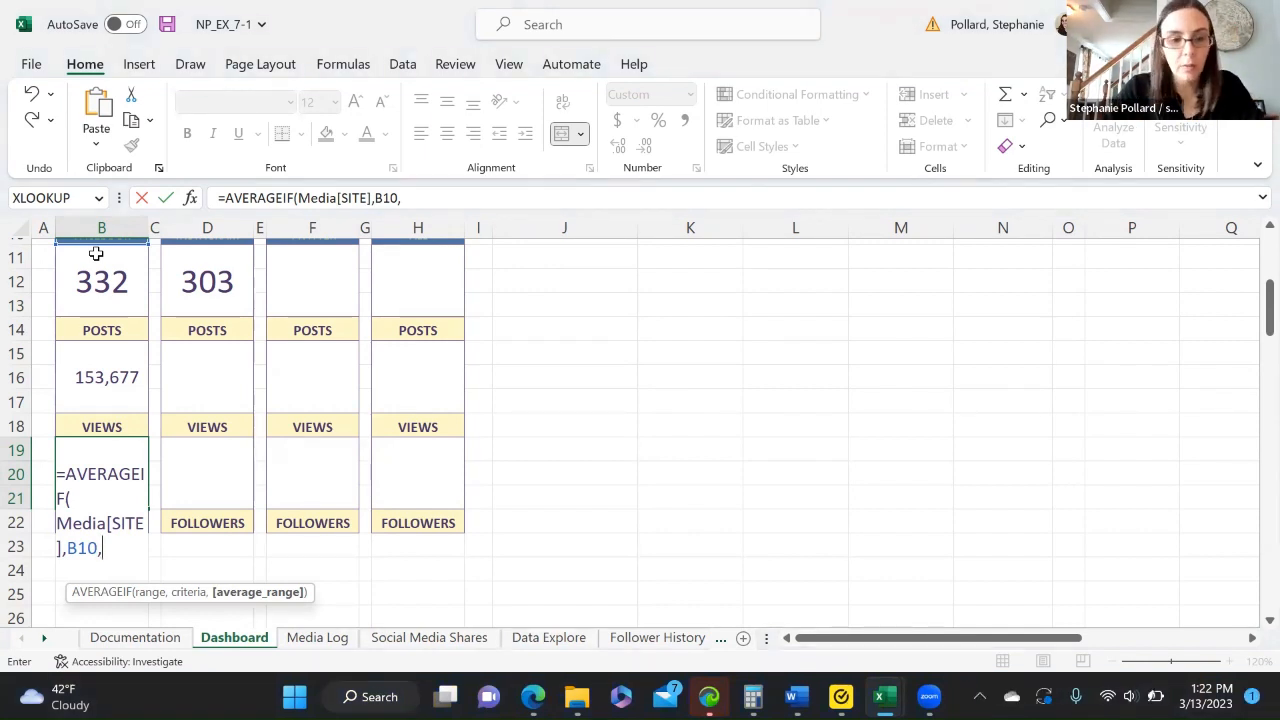
text(Med)
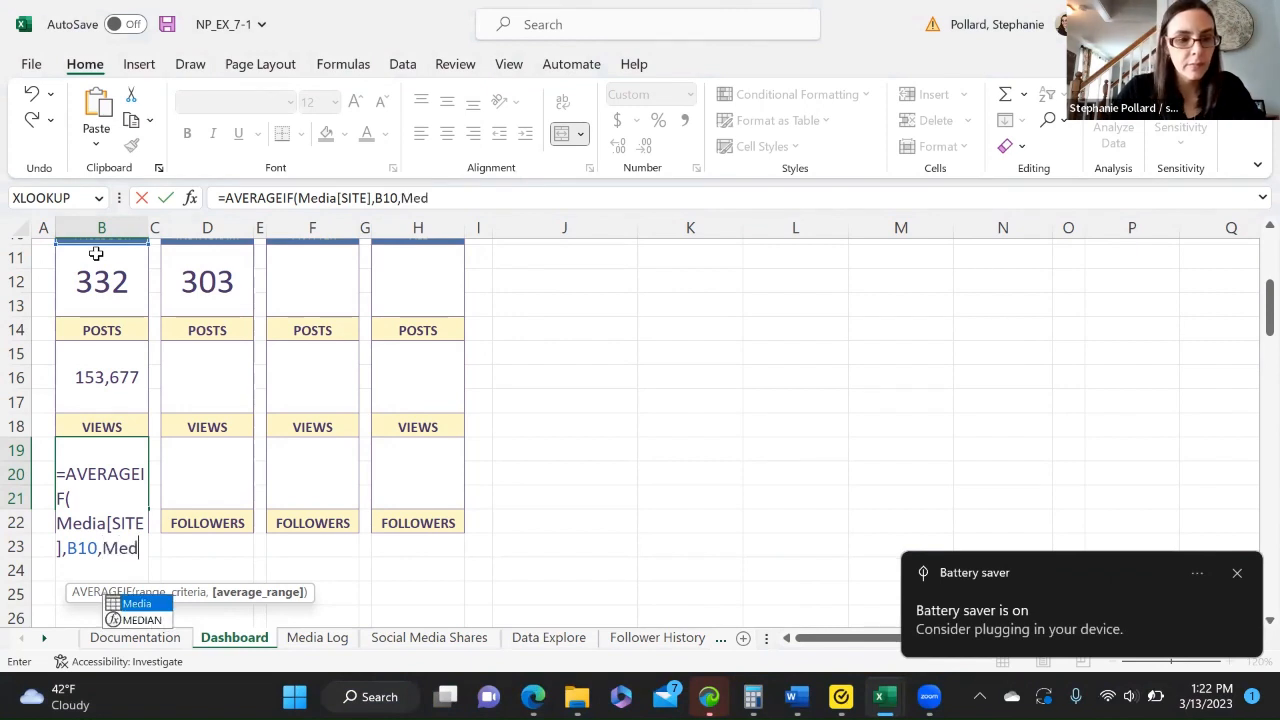
double_click(130, 603)
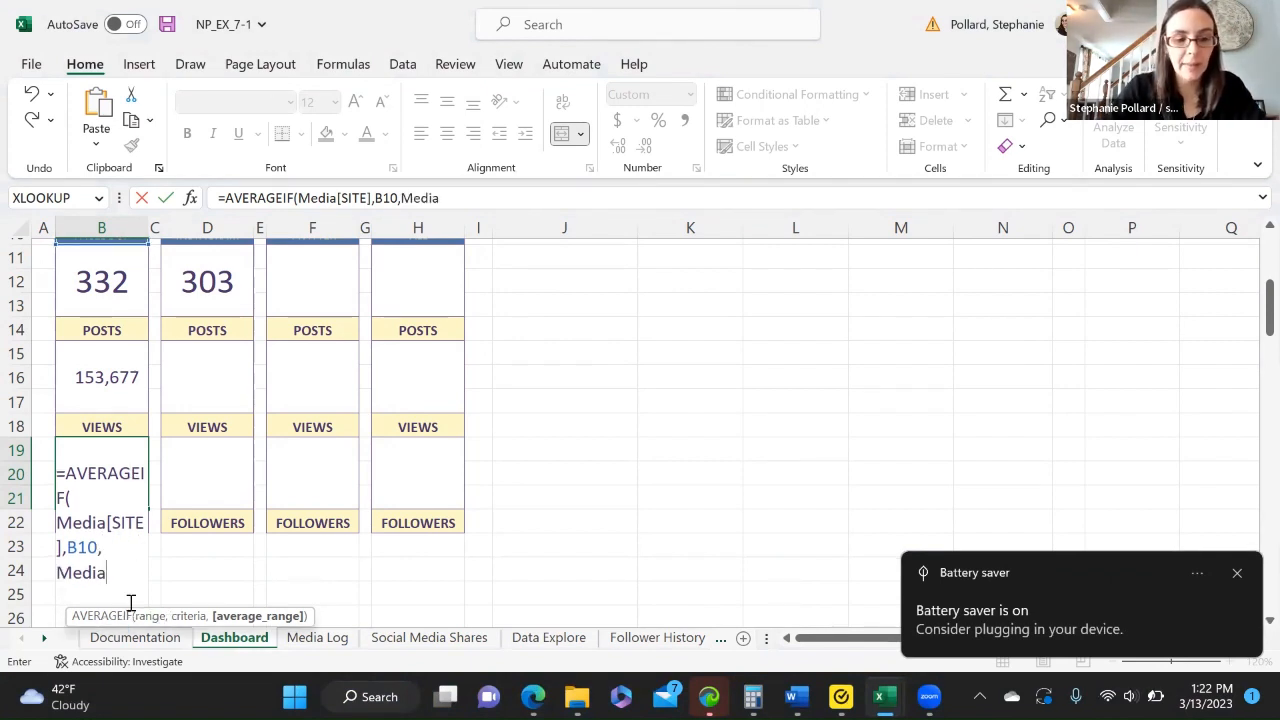
text([)
click(195, 547)
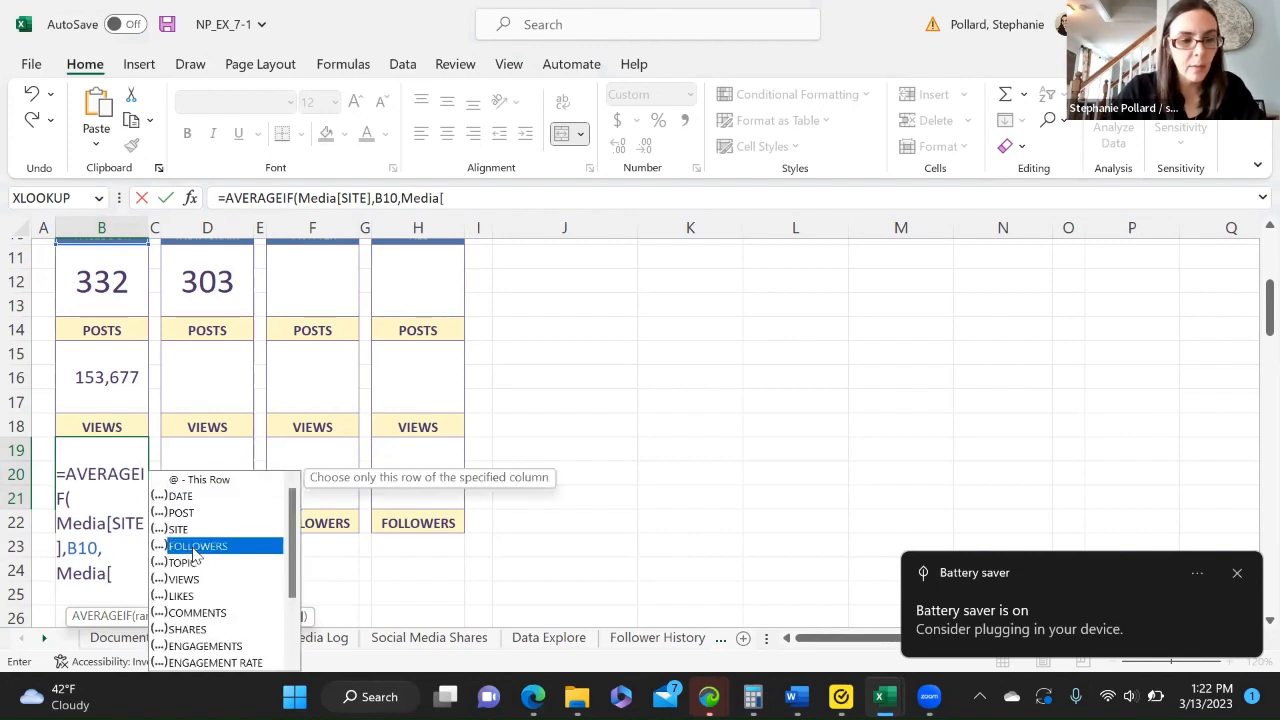
double_click(194, 548)
text(])
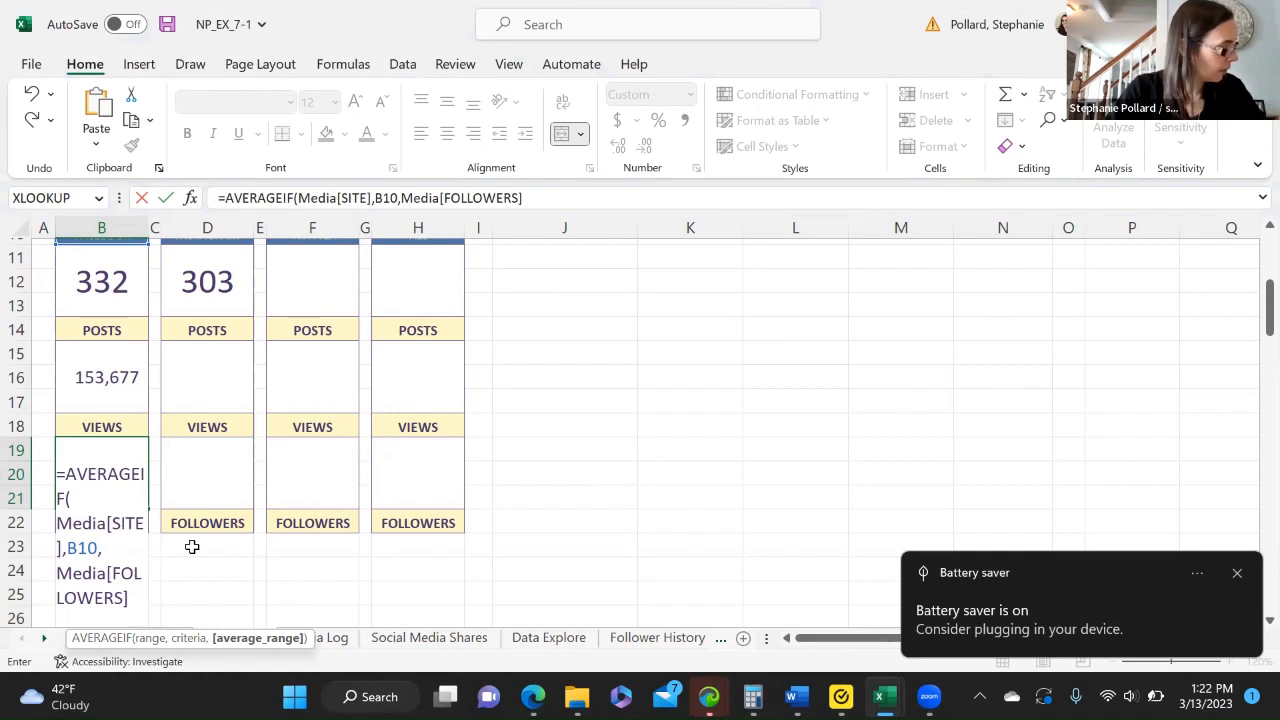
text())
key(Return)
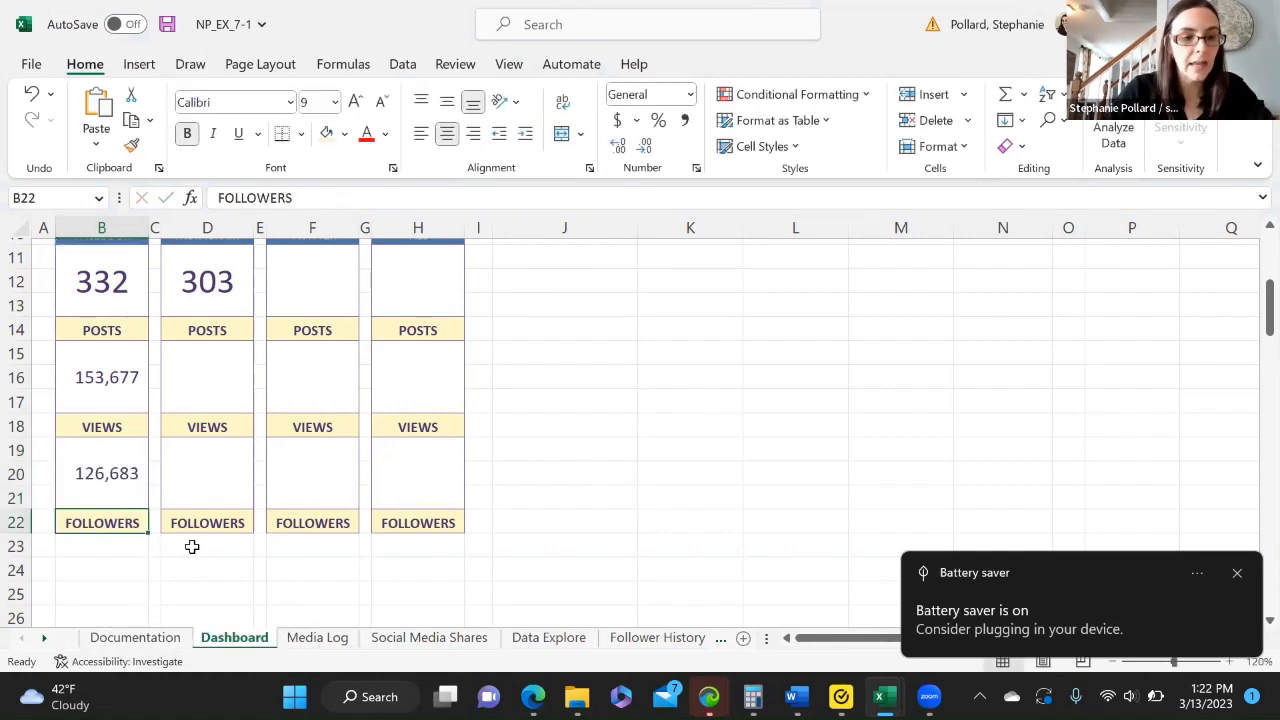
click(129, 491)
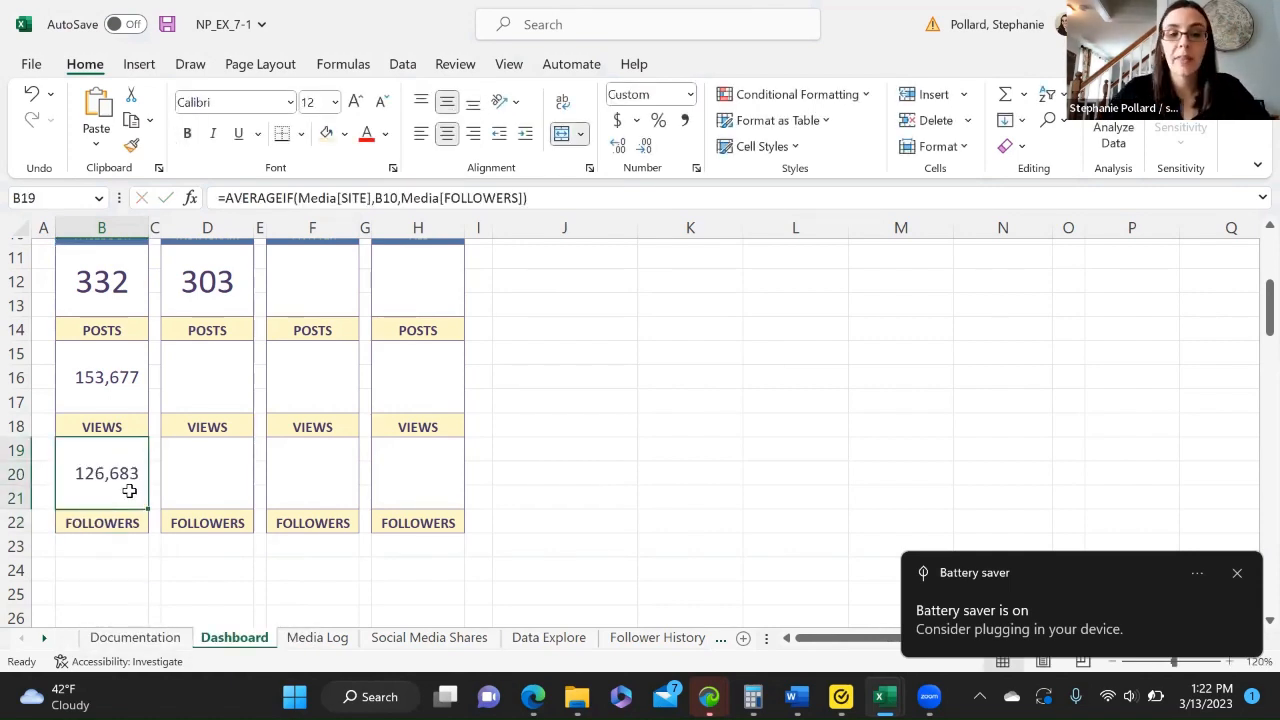